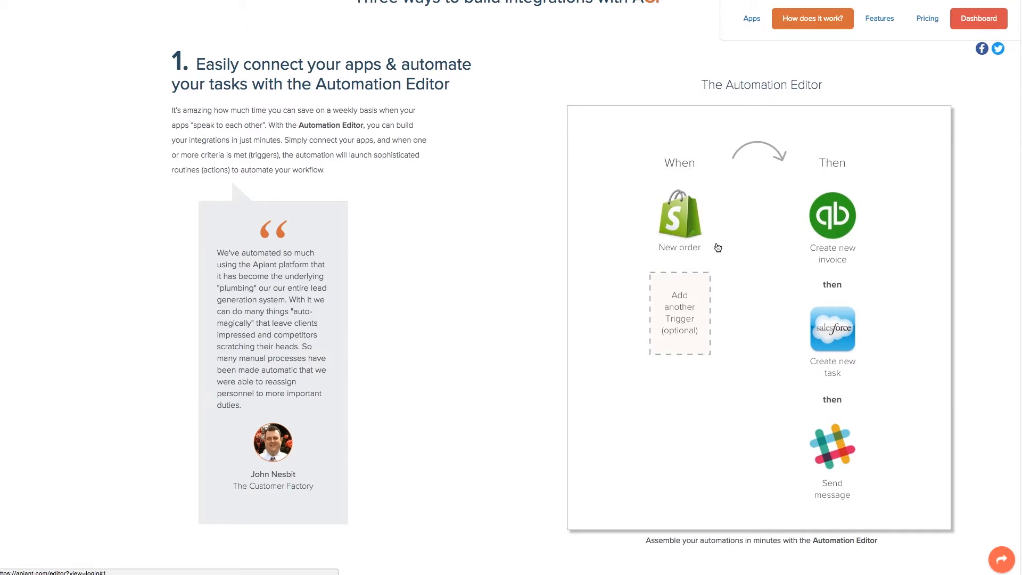
Step: Scroll the How does it work? page past the Automation Editor down to the Assembly Editor section
scroll(864, 231, down, 1)
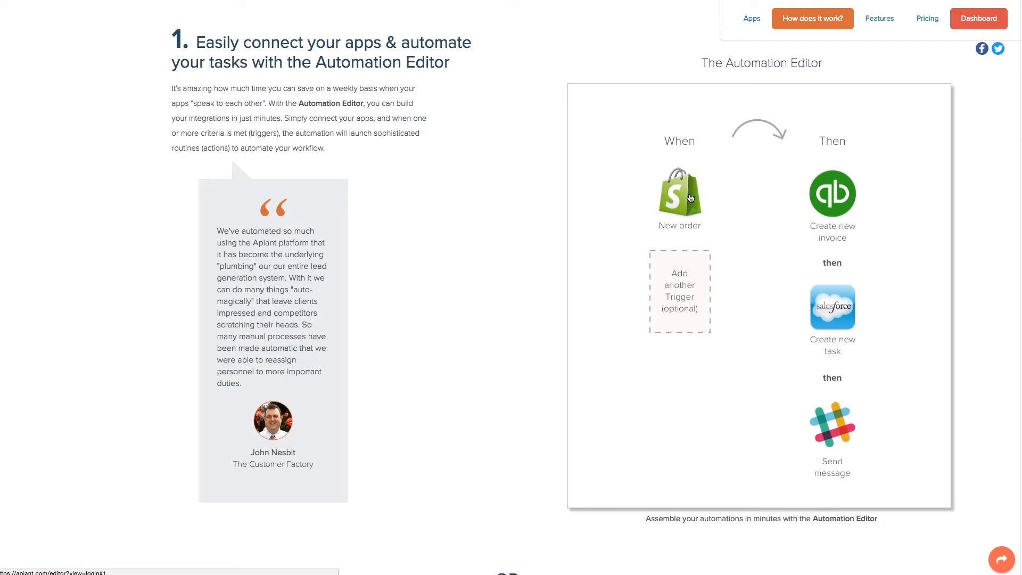
scroll(688, 202, down, 10)
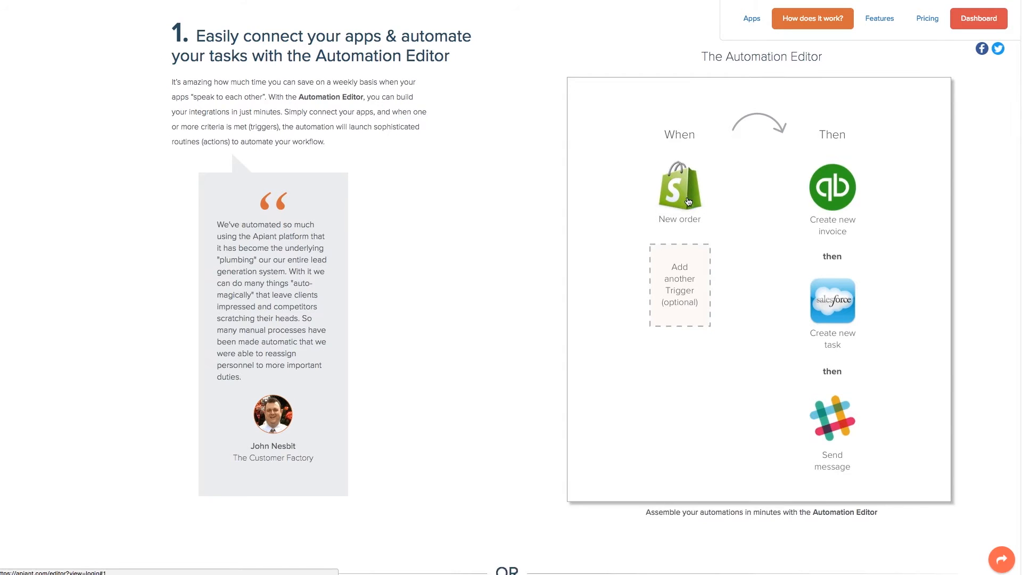
scroll(688, 202, up, 1)
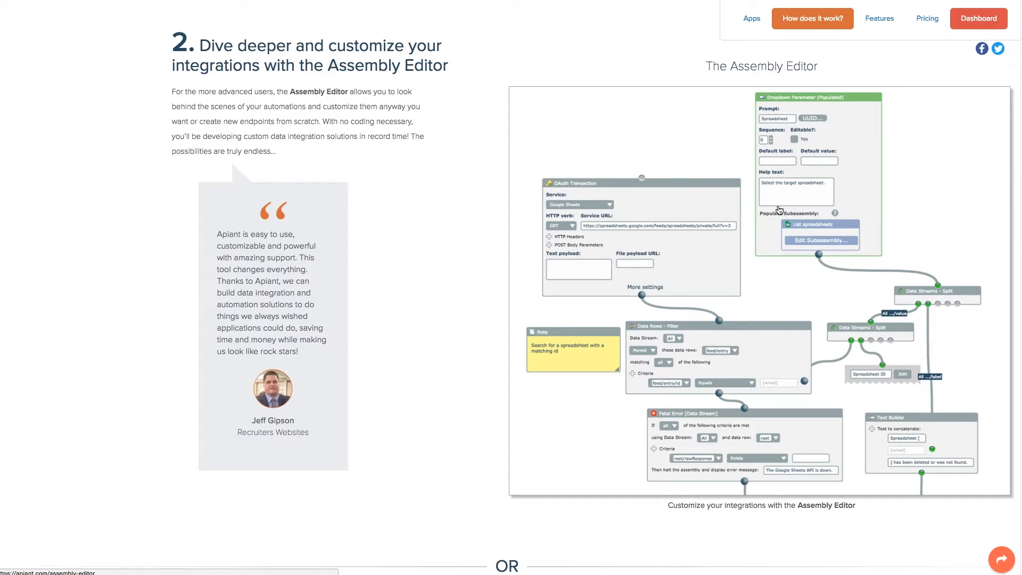
Step: Scroll through the Assembly Editor and Project Portal sections, then back up toward the app catalog
scroll(778, 209, up, 12)
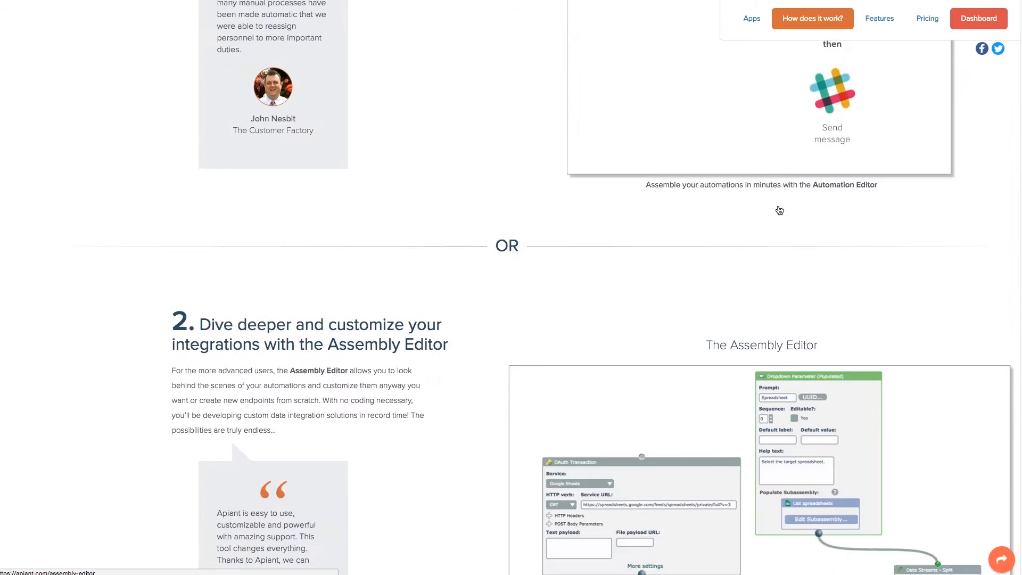
scroll(693, 183, down, 2)
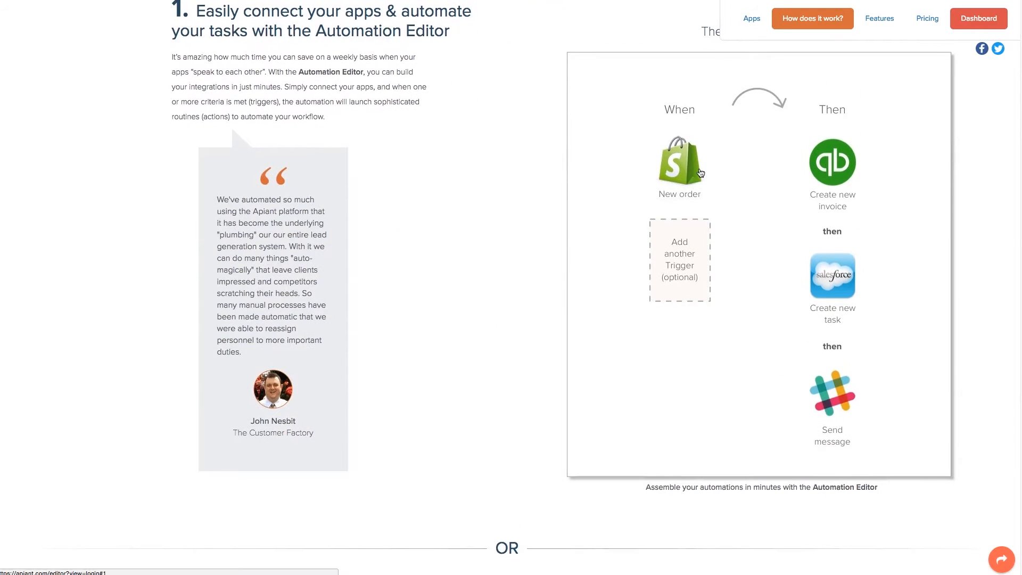
scroll(762, 206, down, 10)
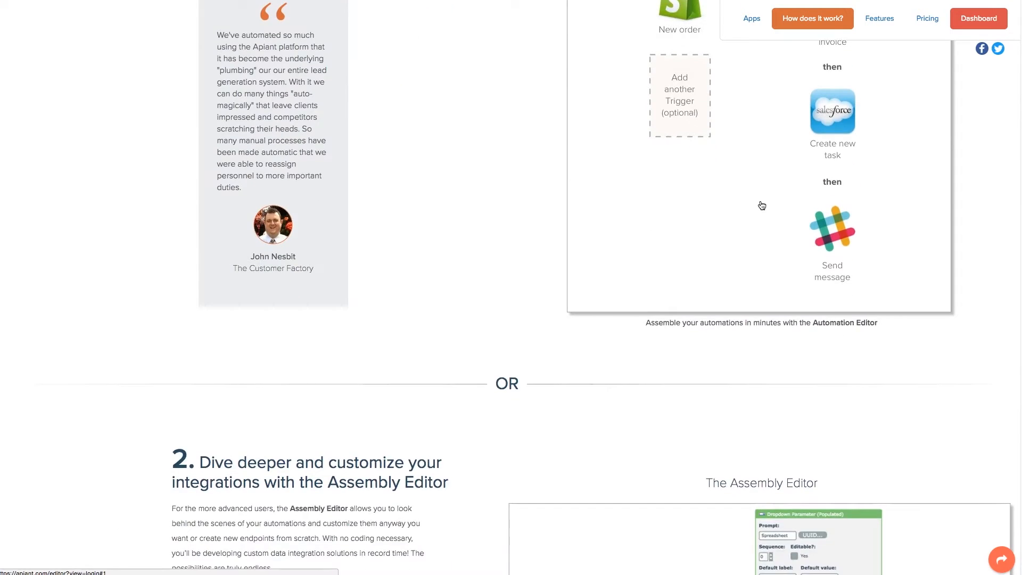
scroll(762, 205, down, 1)
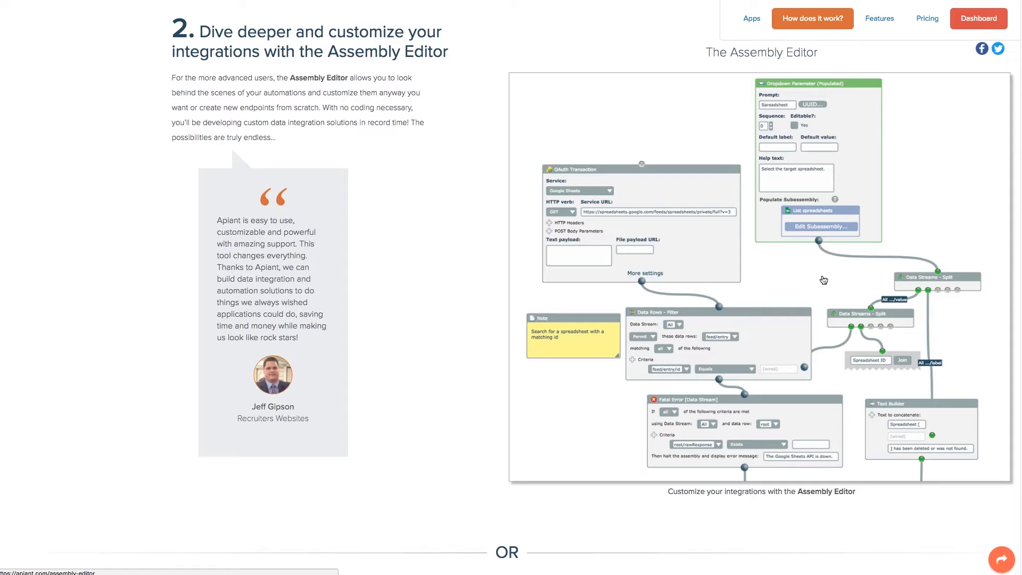
scroll(824, 280, up, 4)
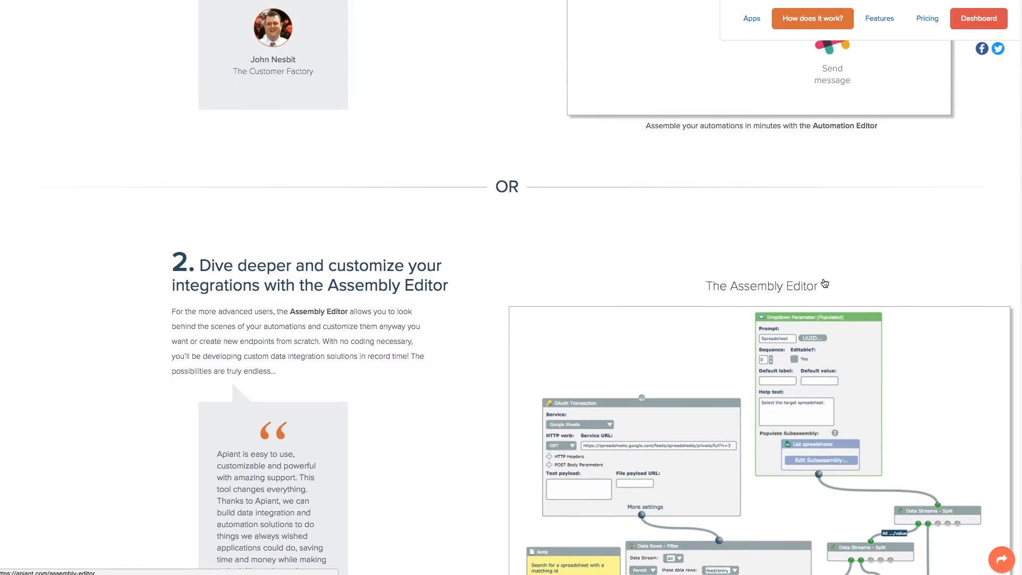
scroll(825, 283, up, 5)
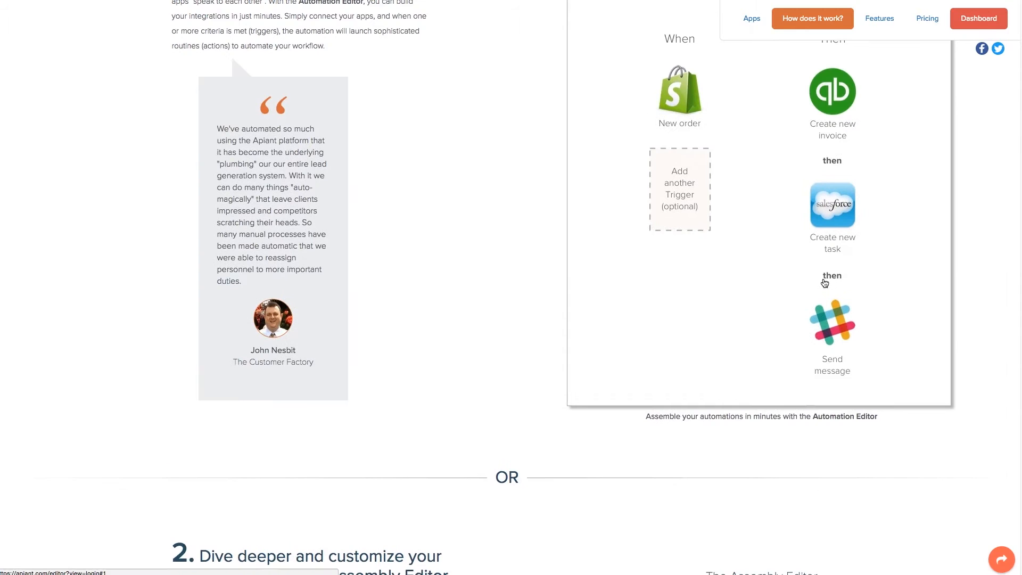
scroll(810, 312, down, 7)
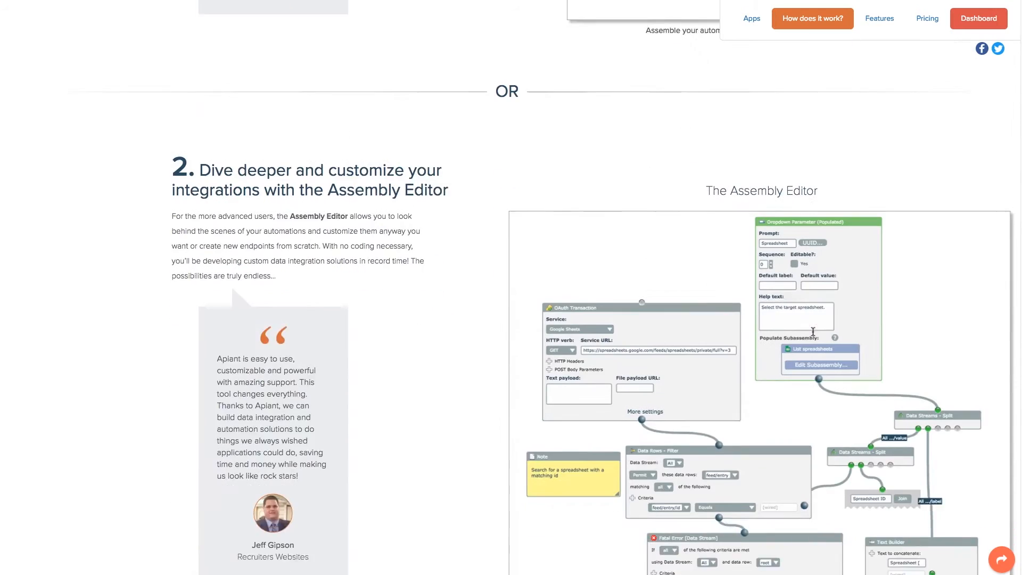
scroll(813, 332, down, 2)
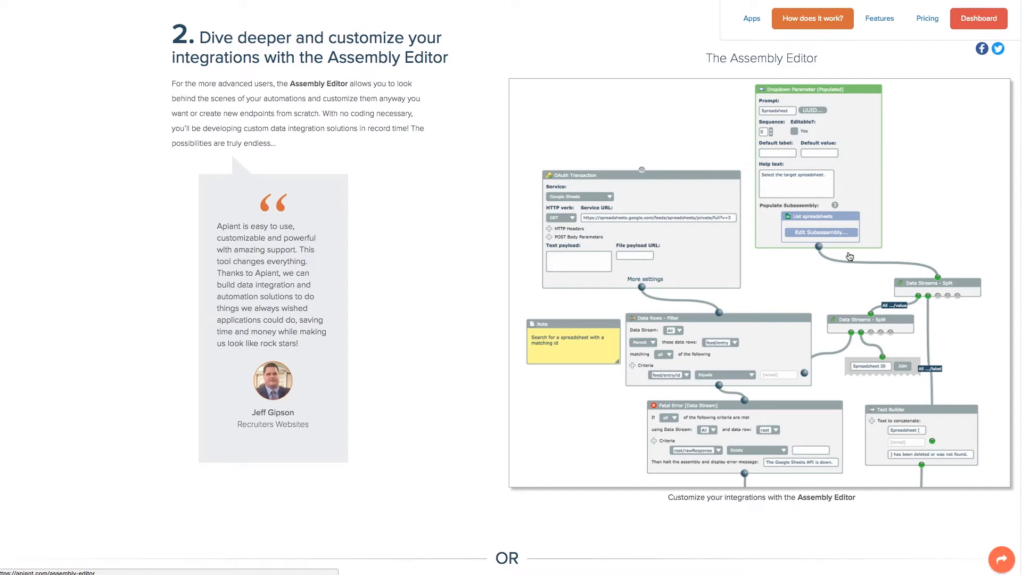
scroll(842, 246, down, 10)
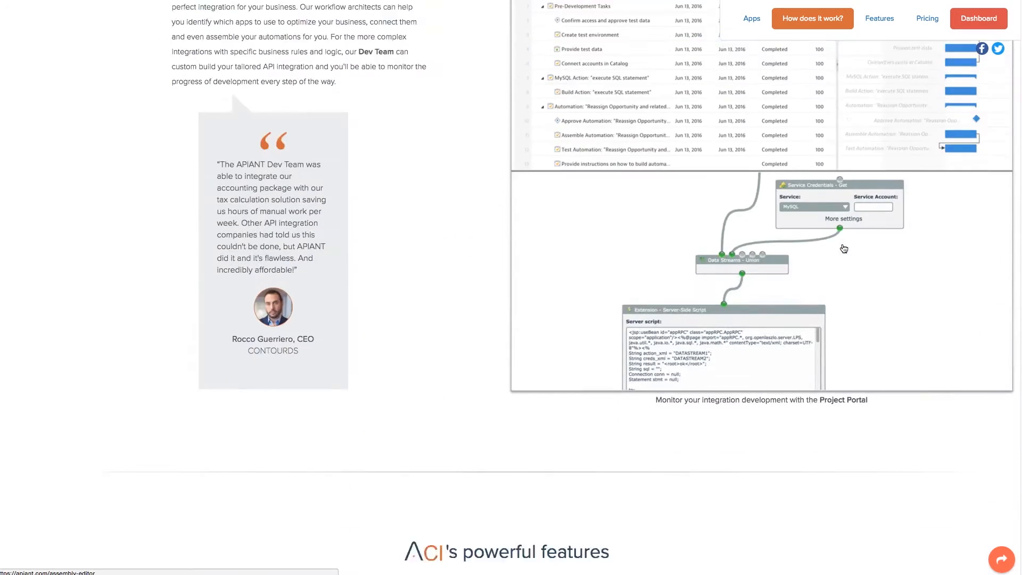
scroll(843, 249, up, 4)
scroll(844, 249, up, 6)
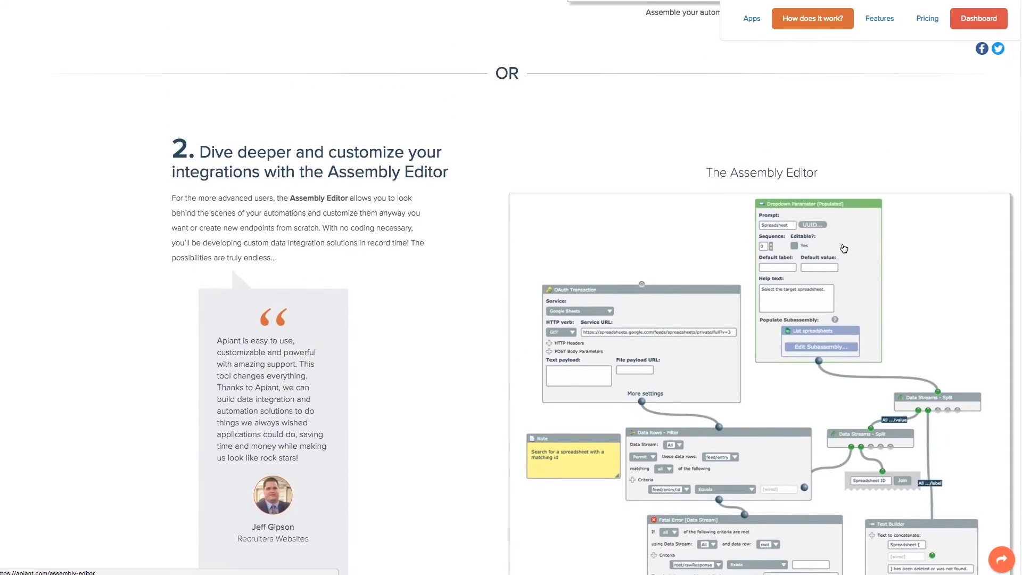
scroll(844, 249, down, 1)
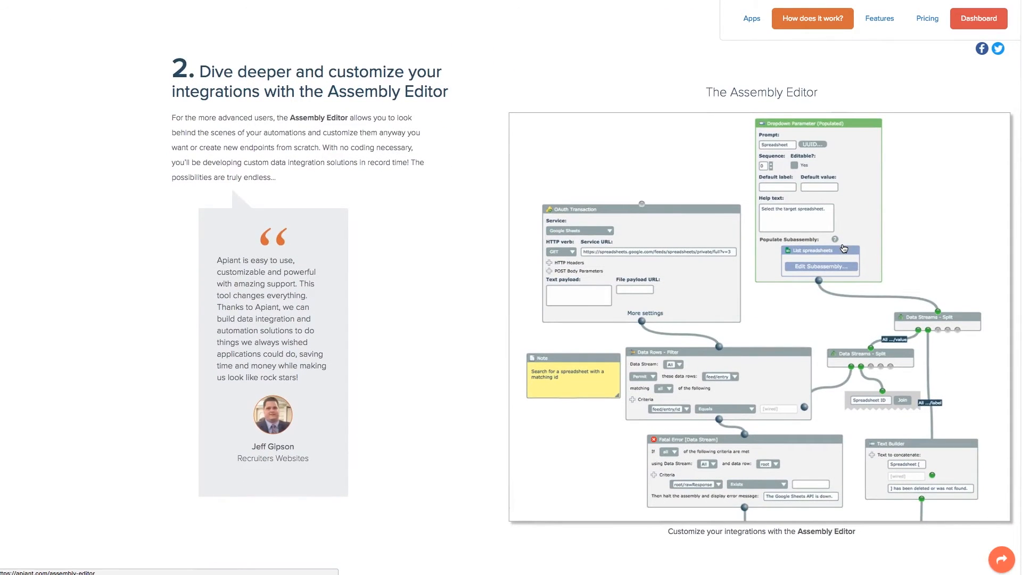
scroll(843, 249, down, 1)
scroll(843, 248, down, 10)
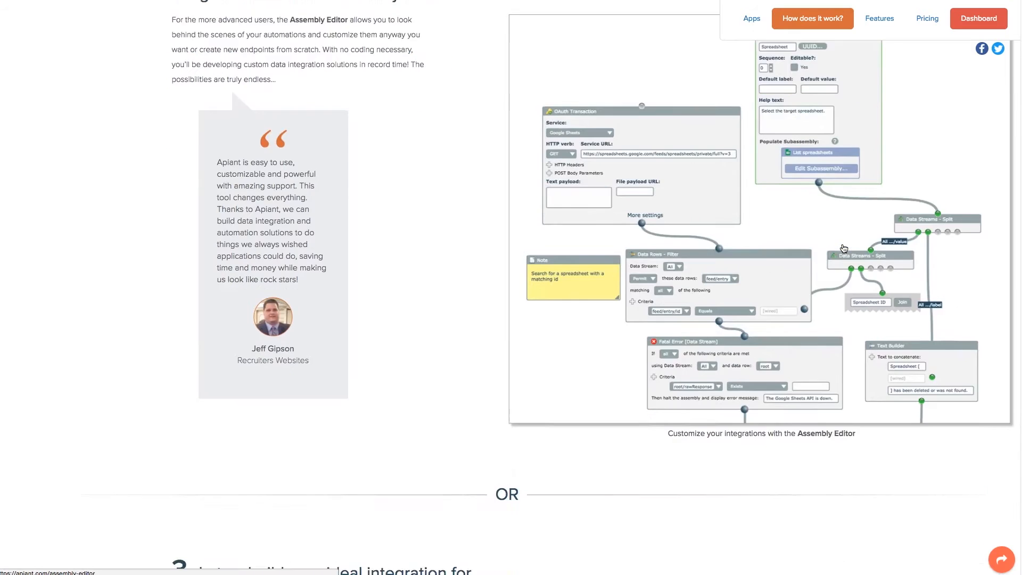
scroll(843, 248, down, 2)
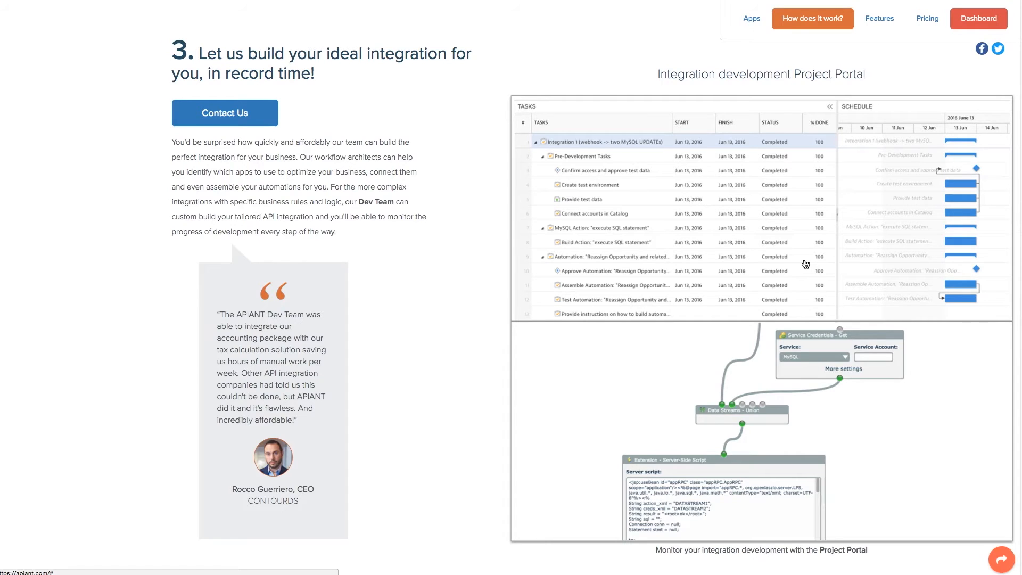
scroll(806, 264, up, 20)
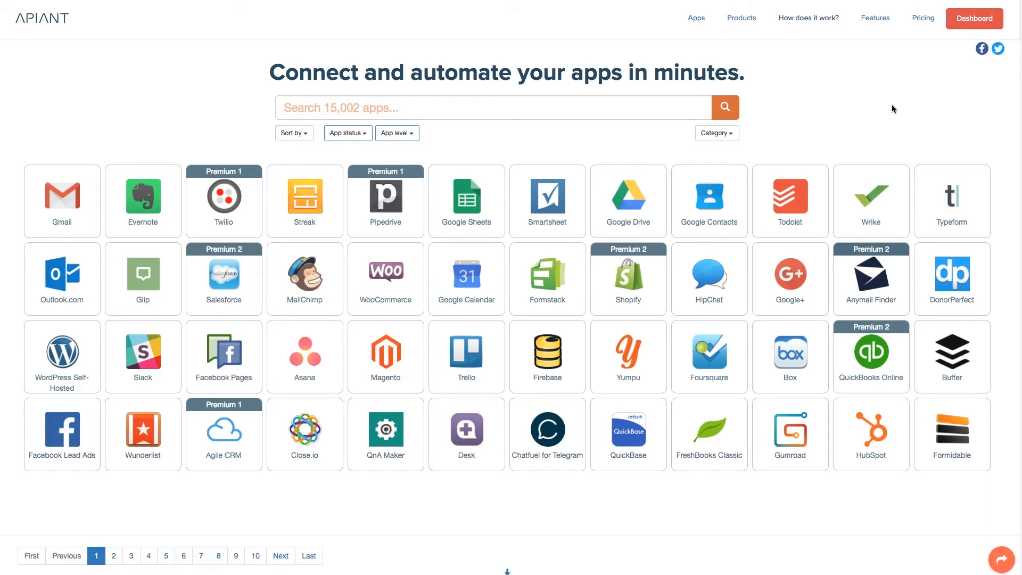
Step: Search the app catalog for 'hubspo' and open the HubSpot app's triggers and actions
click(357, 103)
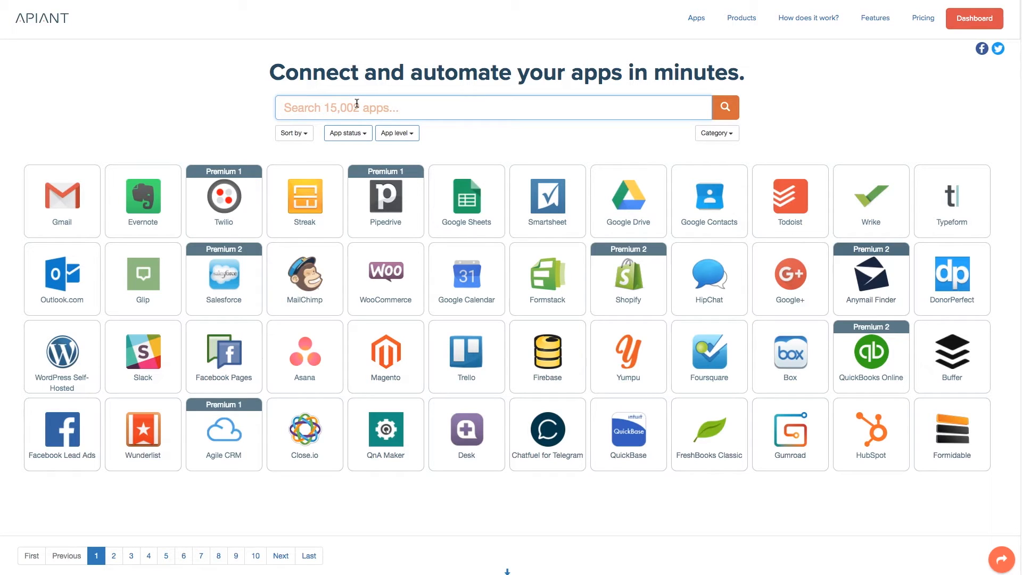
text(hubspo)
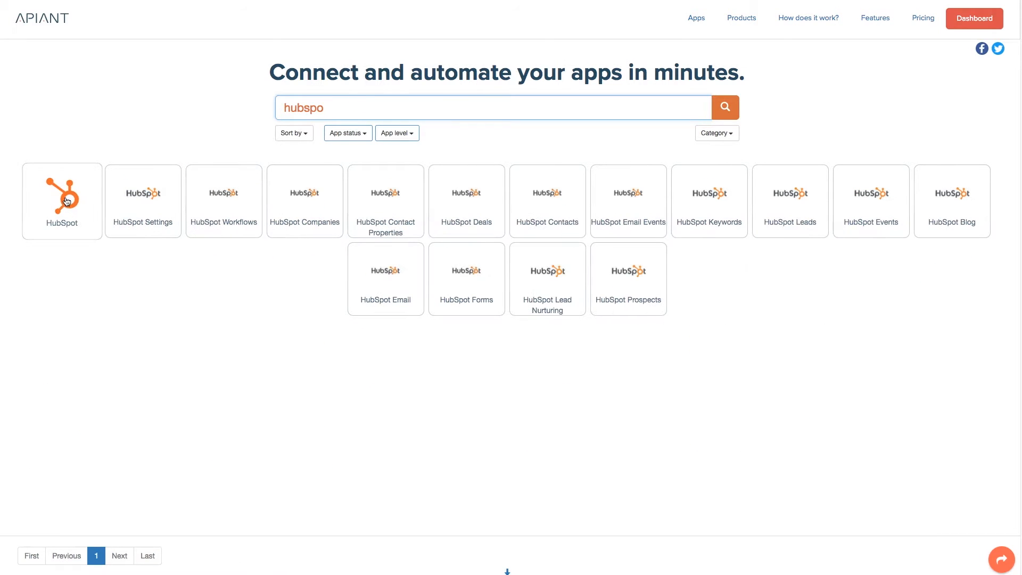
click(88, 200)
scroll(424, 241, down, 2)
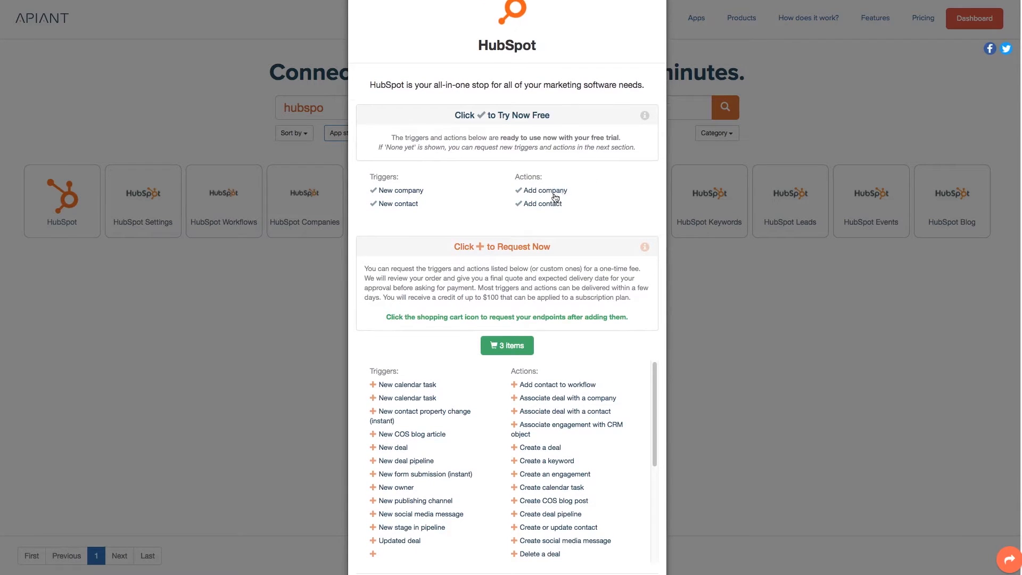
Step: Empty the cart and return to the HubSpot app details
scroll(488, 202, down, 2)
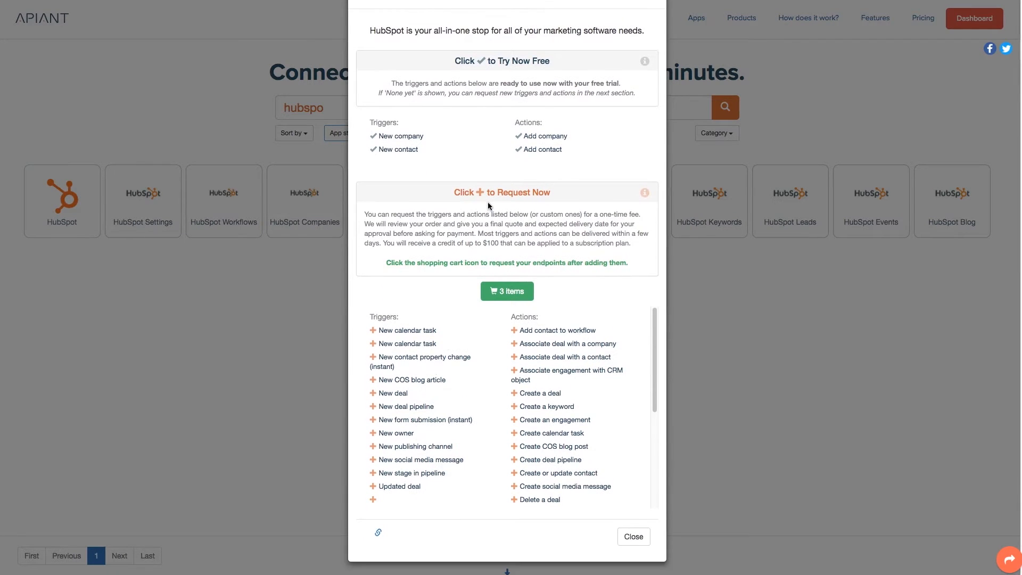
click(507, 291)
click(380, 433)
click(574, 430)
Step: Request a custom HubSpot trigger 'New donut' and review it in the cart
scroll(480, 280, down, 2)
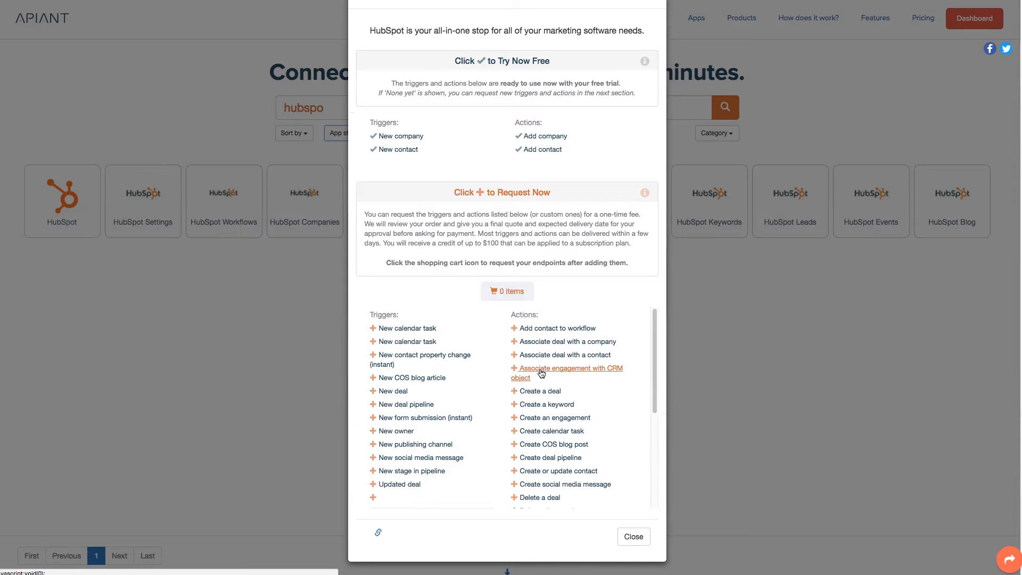
scroll(463, 422, down, 3)
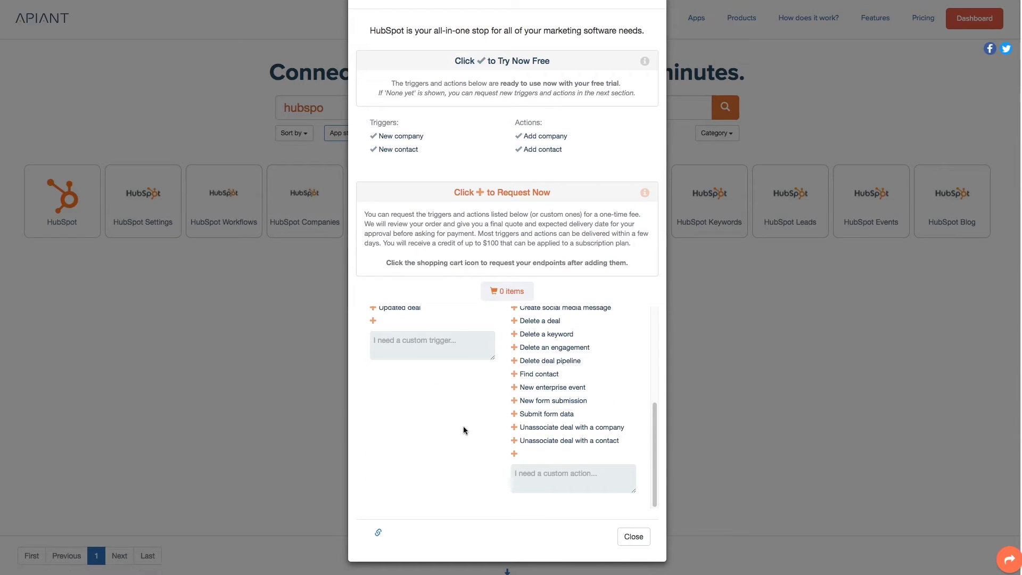
scroll(463, 426, up, 2)
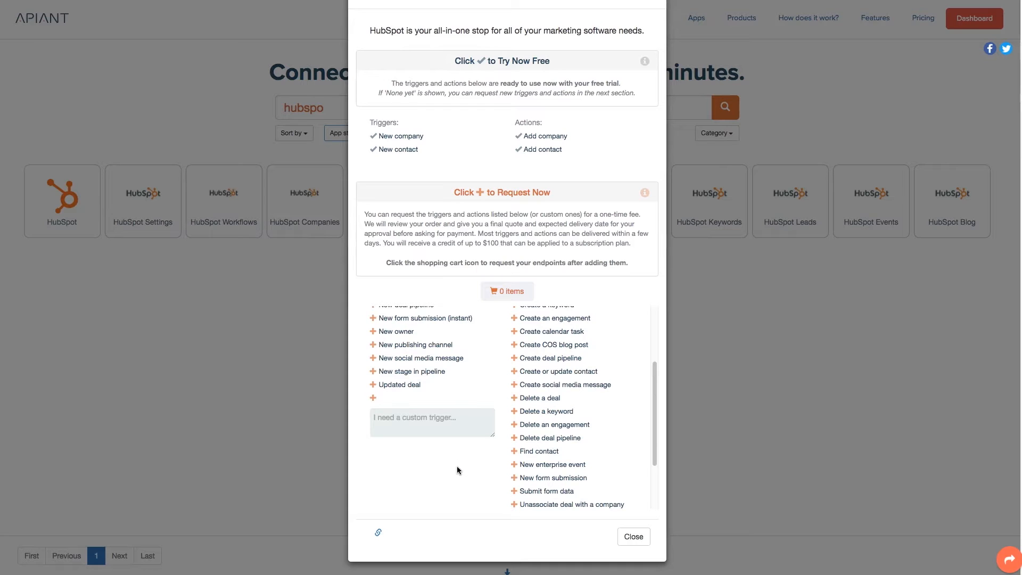
click(441, 417)
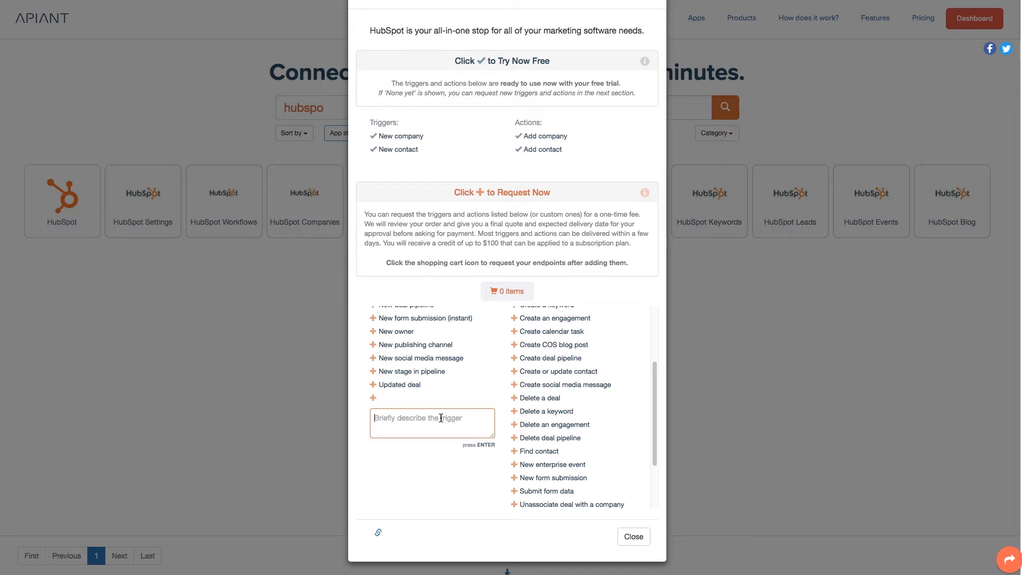
text(New donut)
key(Return)
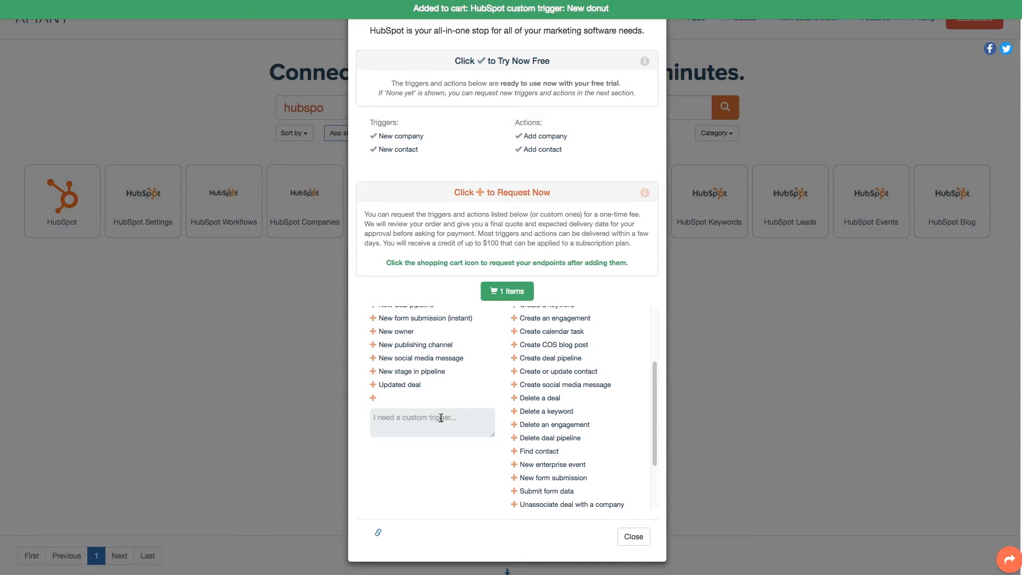
scroll(474, 373, up, 2)
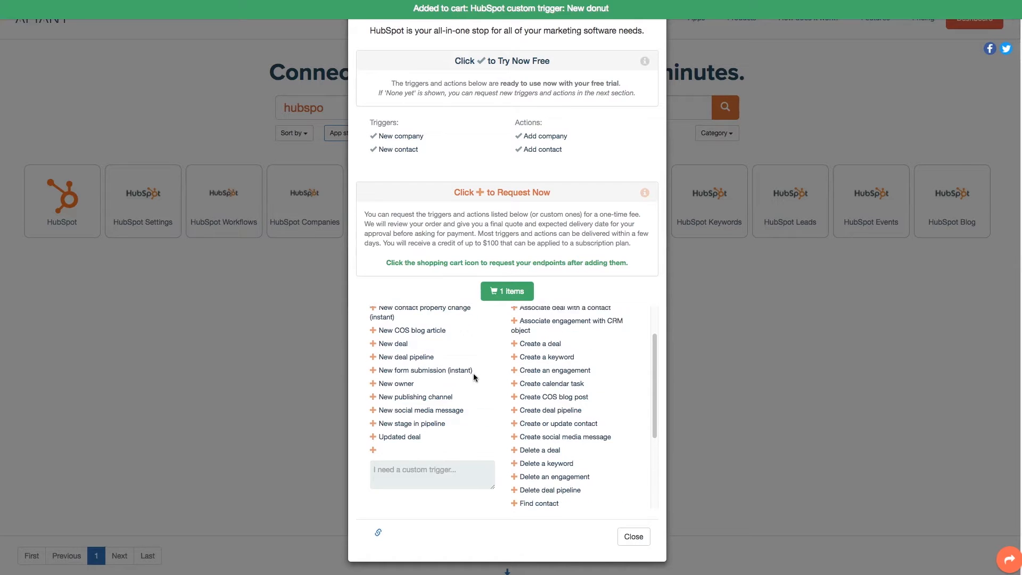
scroll(474, 372, up, 1)
click(508, 291)
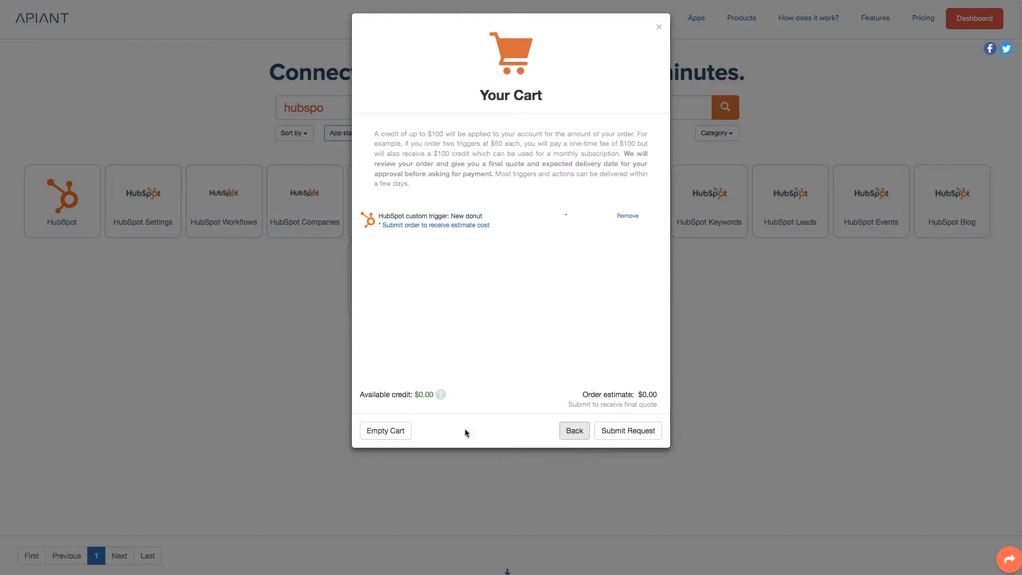
Step: Close the HubSpot details and go to the dashboard listing the two active automations
click(573, 430)
scroll(569, 459, down, 10)
click(453, 356)
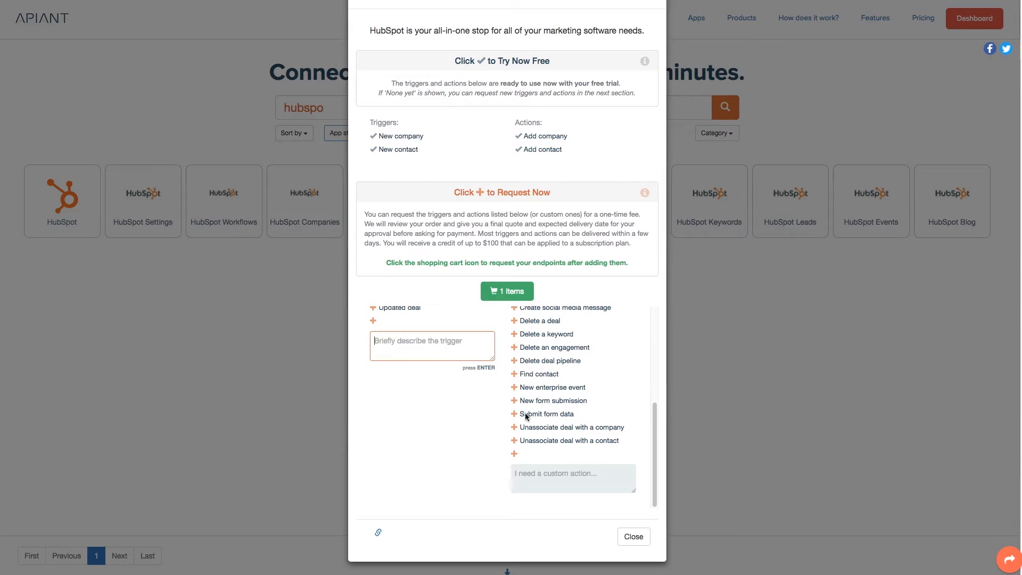
click(581, 476)
click(632, 536)
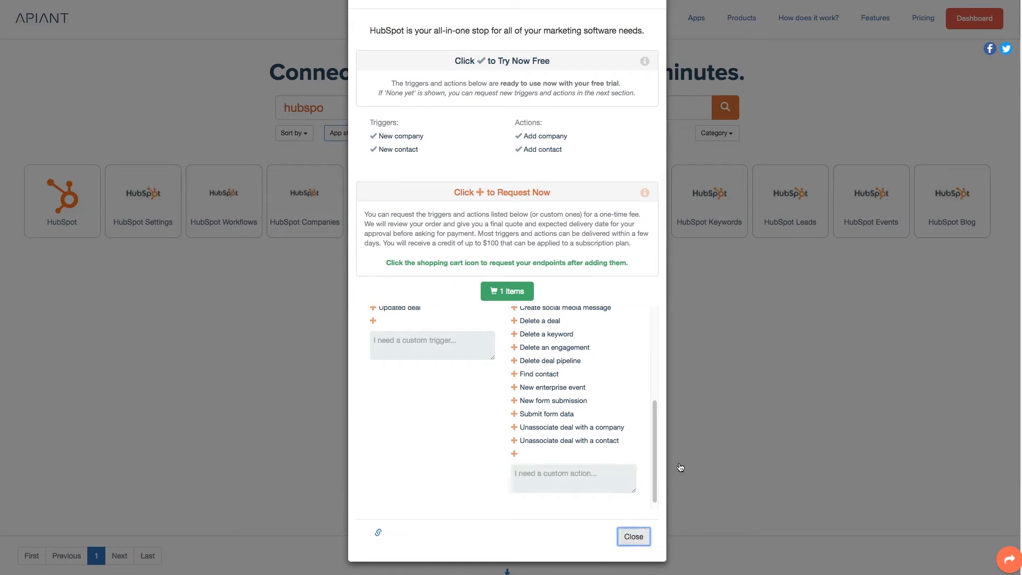
click(964, 24)
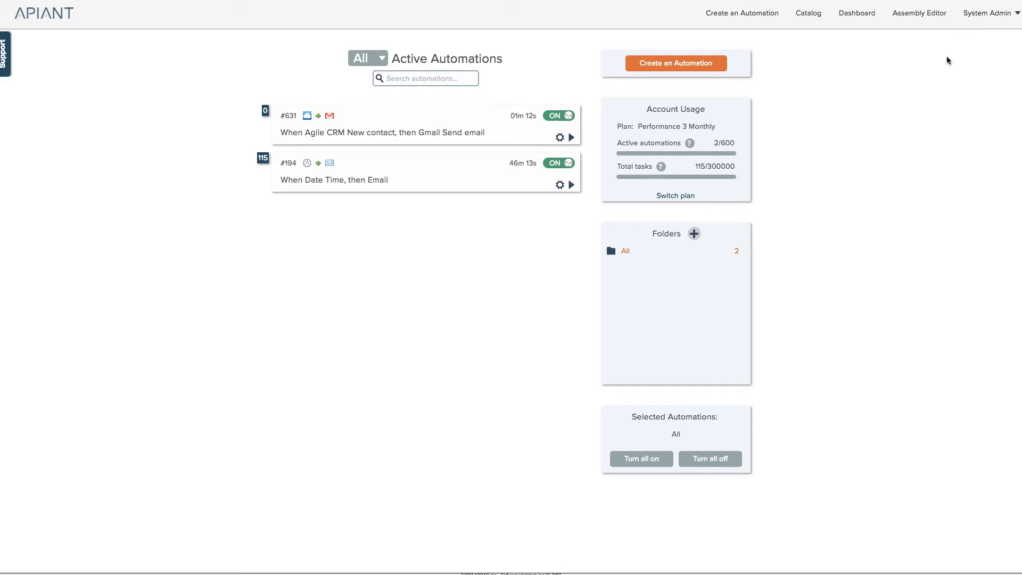
Step: Create a new automation triggered by Agile CRM's New contact event
click(680, 63)
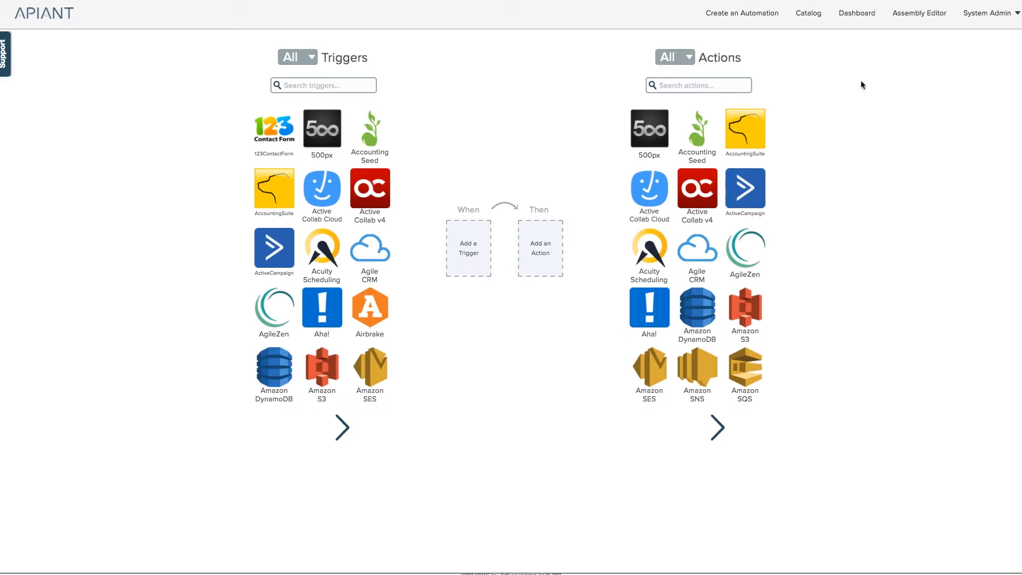
click(365, 84)
text(agile)
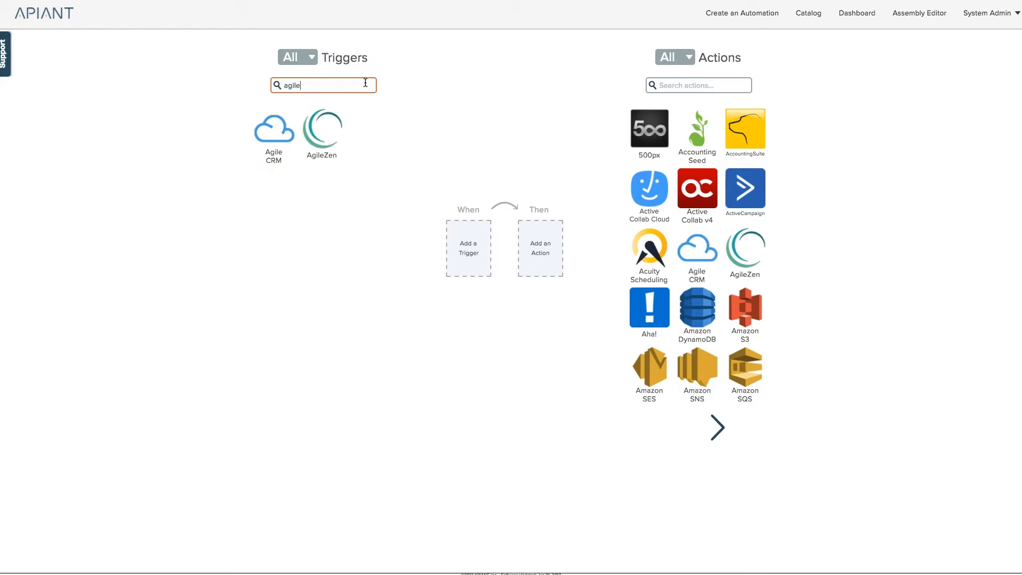
click(270, 129)
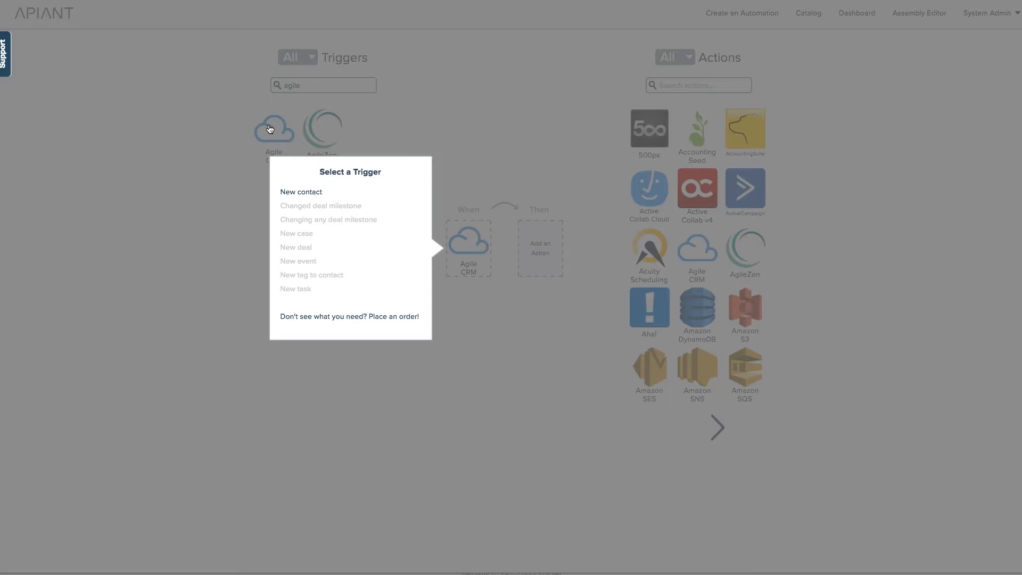
click(313, 193)
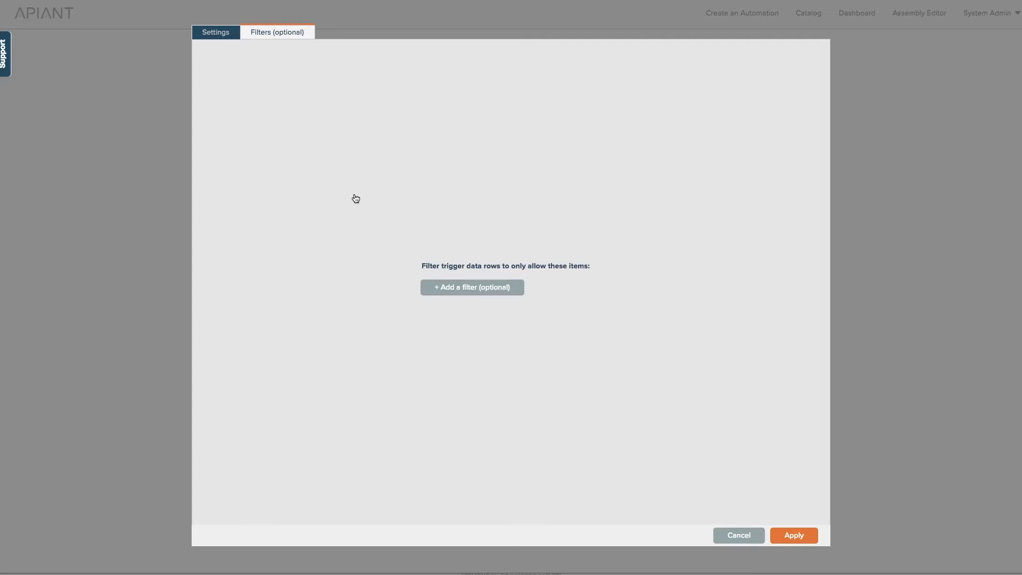
Step: Add and apply a trigger filter matching a given value in the contact's first name field
click(453, 293)
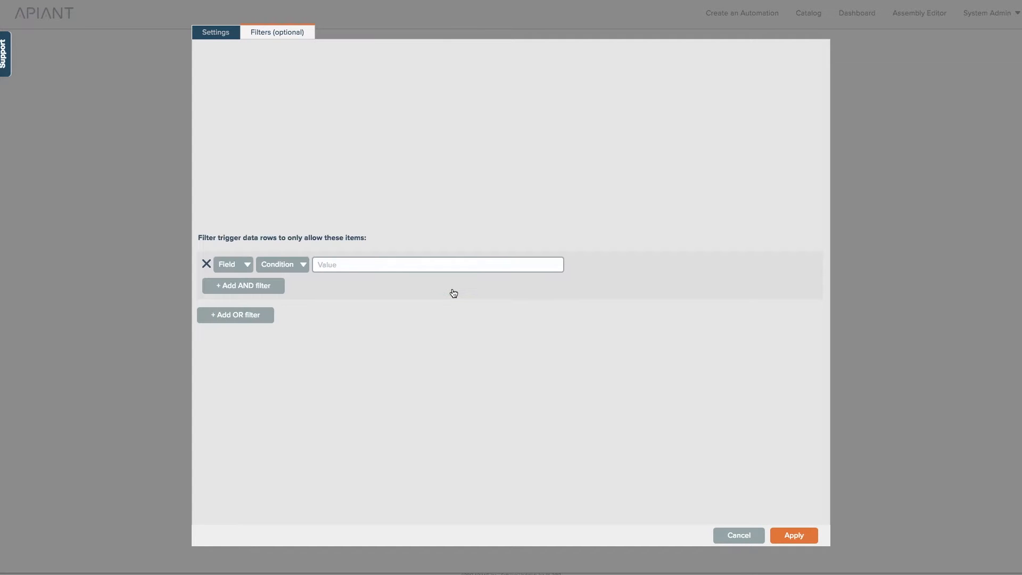
click(237, 266)
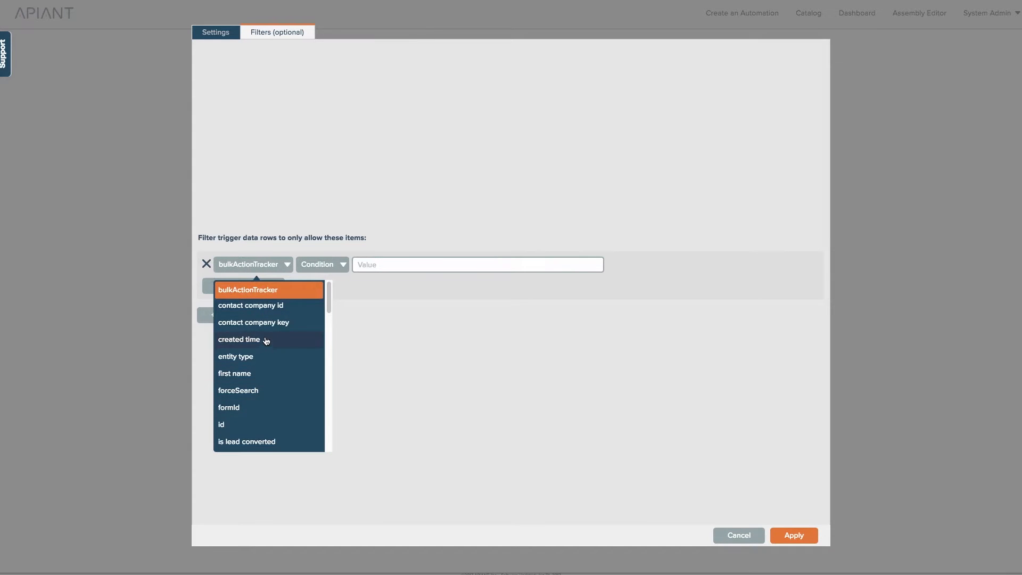
click(238, 373)
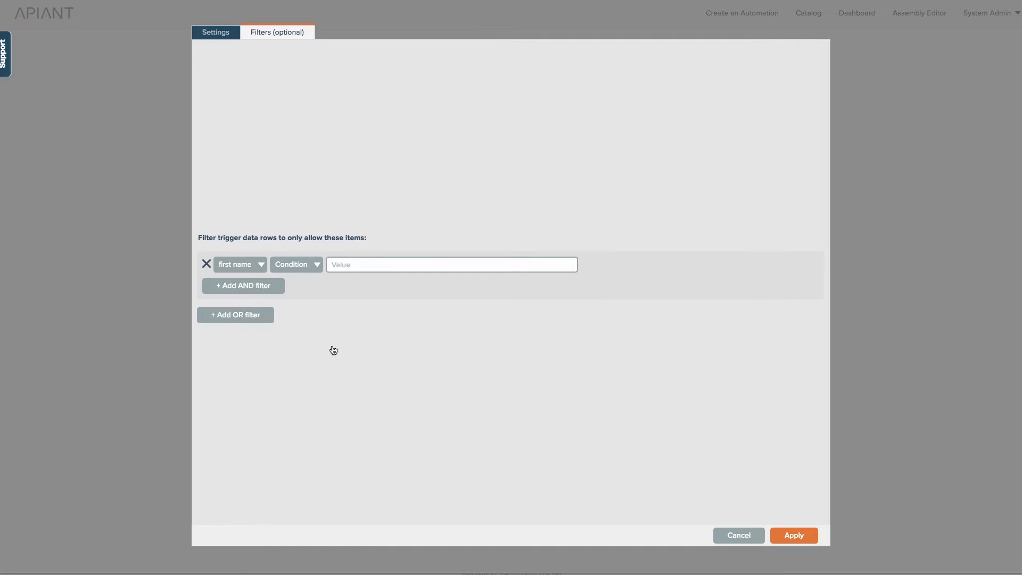
click(364, 266)
text(fred)
click(793, 536)
Step: Choose Gmail's Send email as the automation's action
click(689, 84)
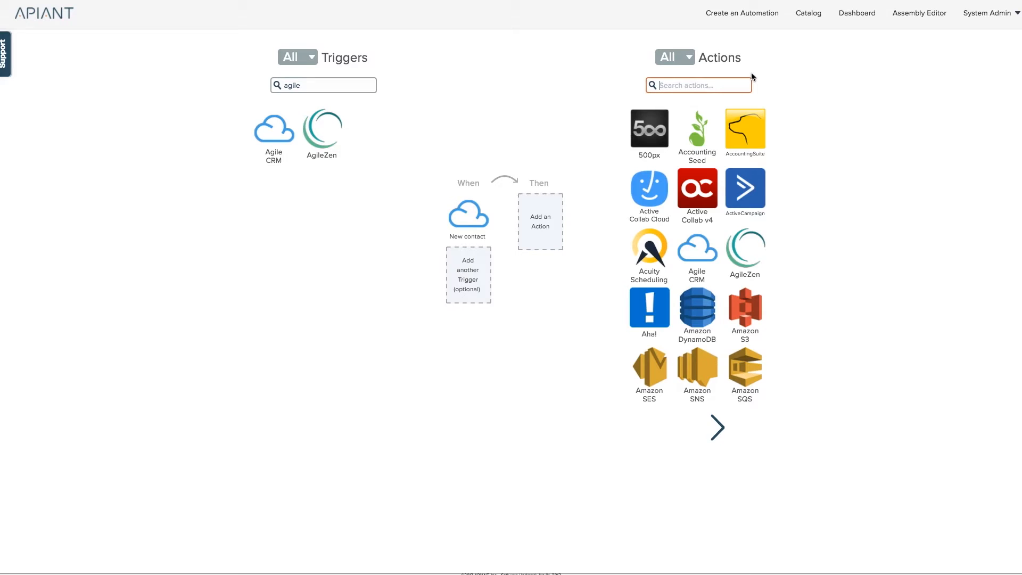
text(gmail)
click(638, 152)
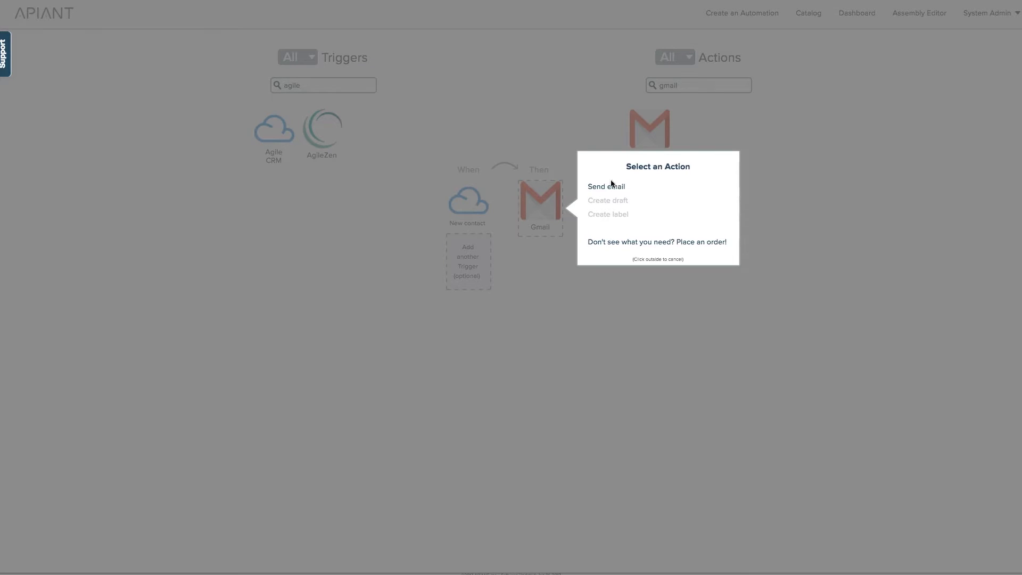
click(592, 187)
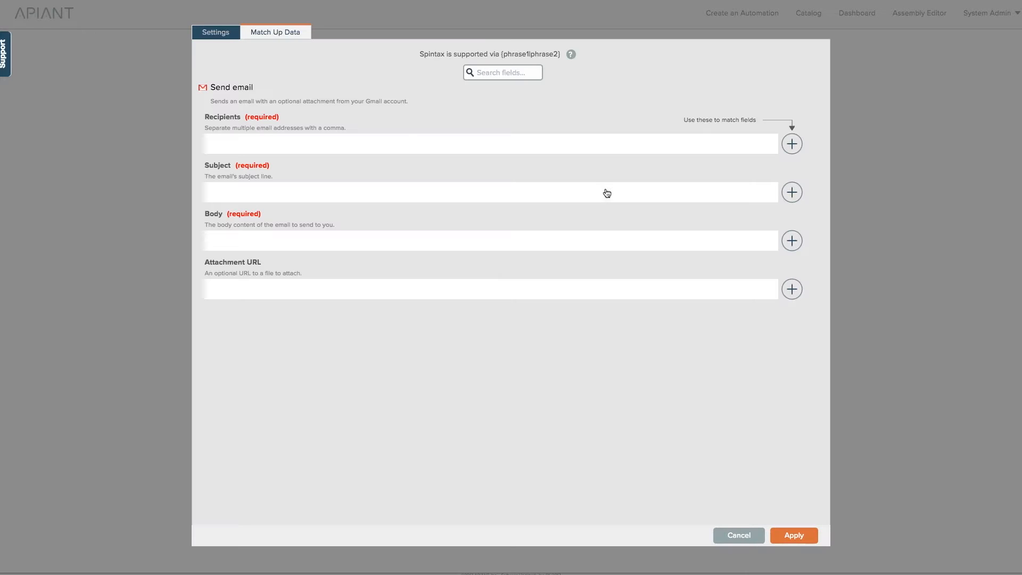
Step: Enter the recipient's e-mail address and the subject 'Another fred in Agile!'
click(331, 144)
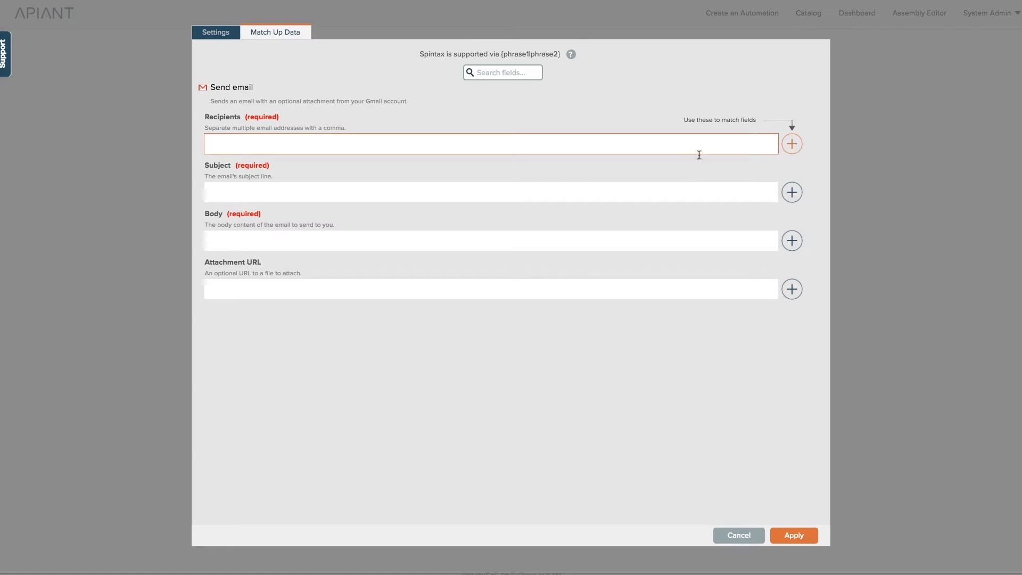
click(399, 187)
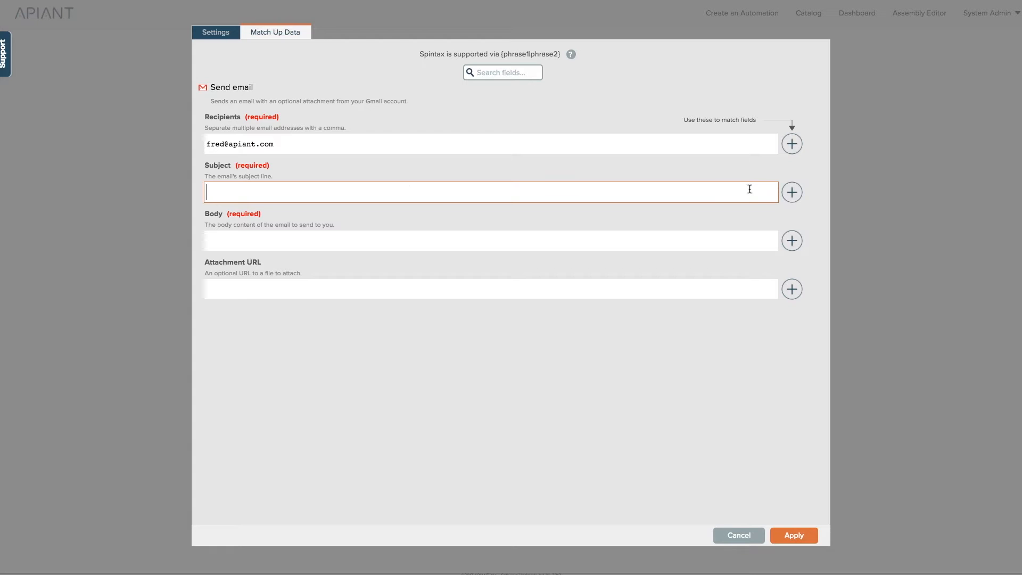
text(Another fred in Agile!)
Step: Build the body as first name + "'s last name is" + last name, then apply the settings
click(529, 240)
click(797, 245)
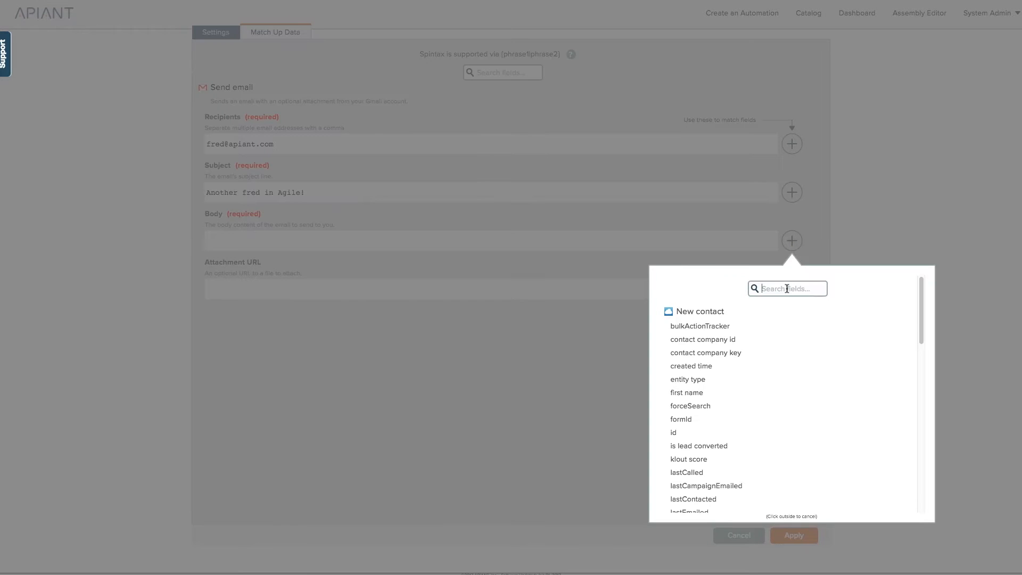
click(786, 289)
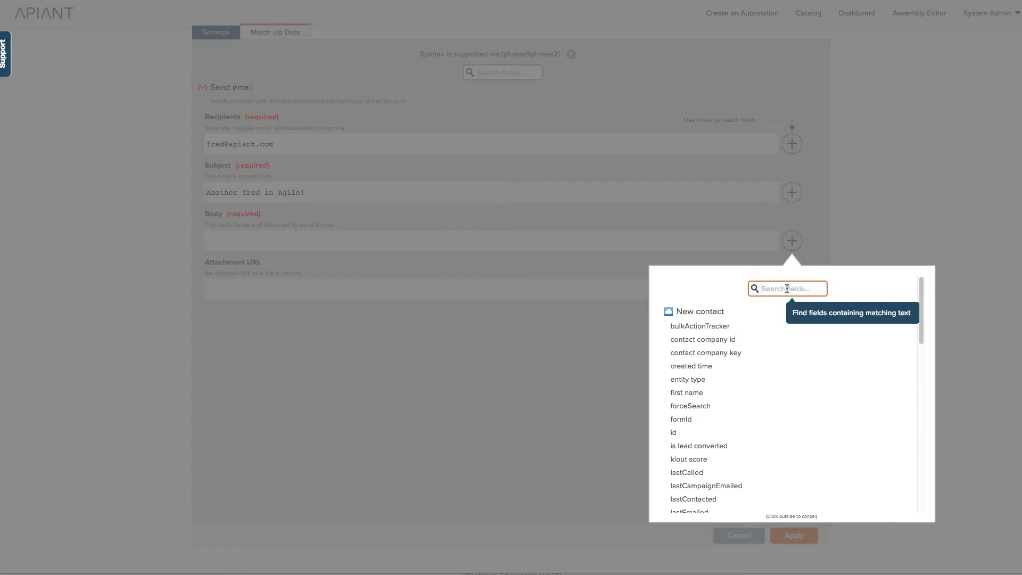
text(first)
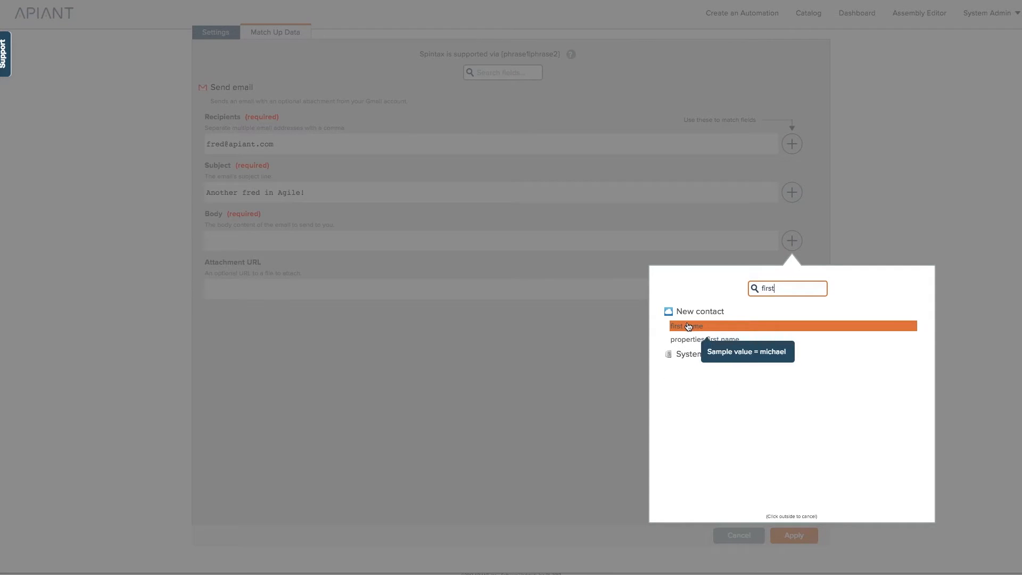
click(688, 326)
click(433, 242)
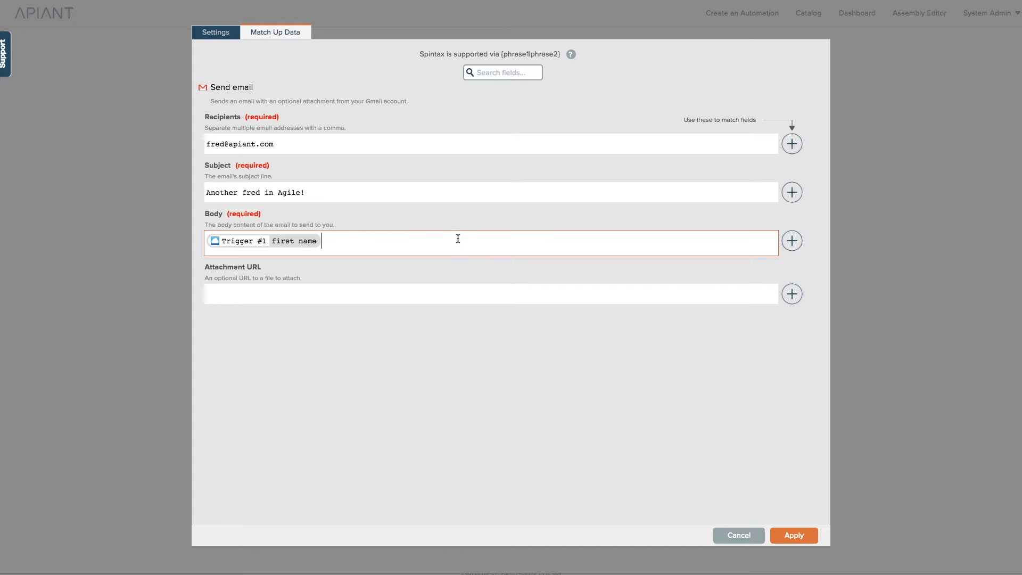
text('s last na)
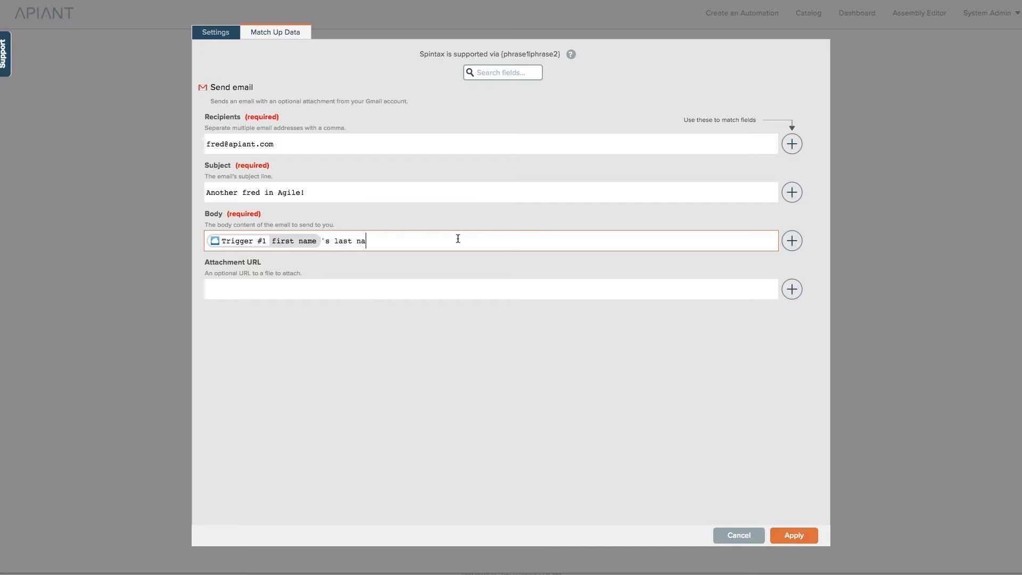
text(me is)
click(791, 244)
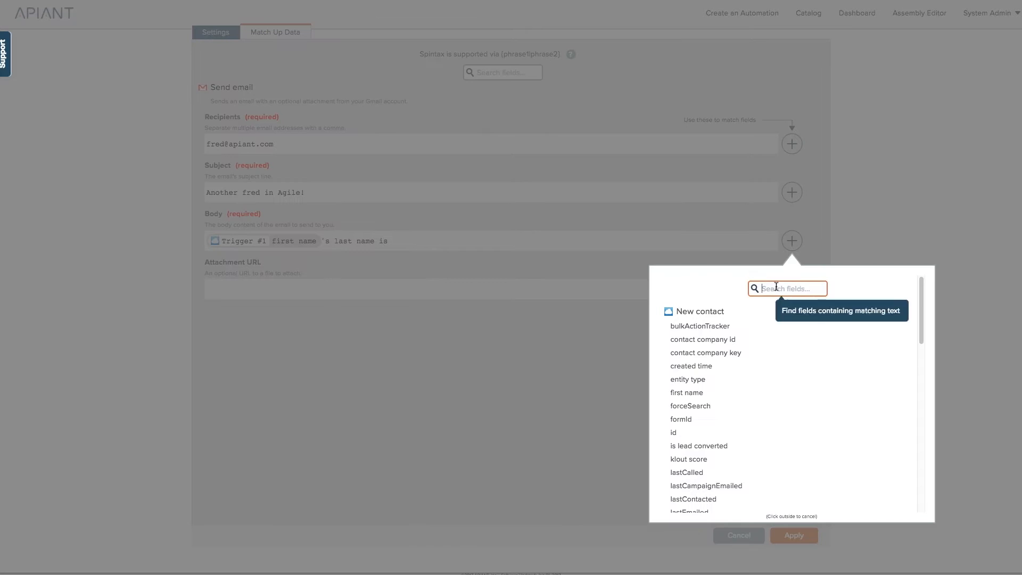
text(last)
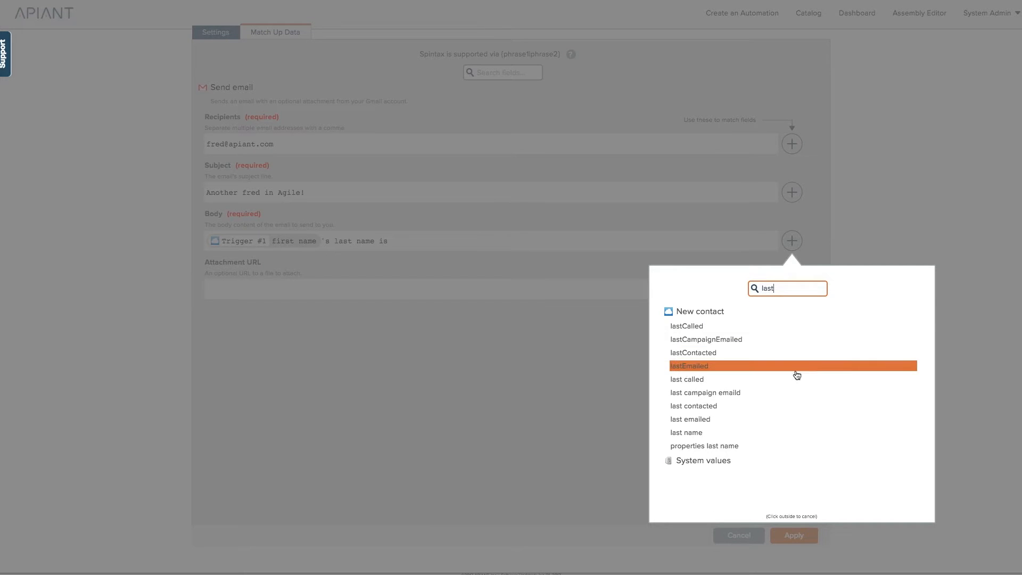
click(732, 432)
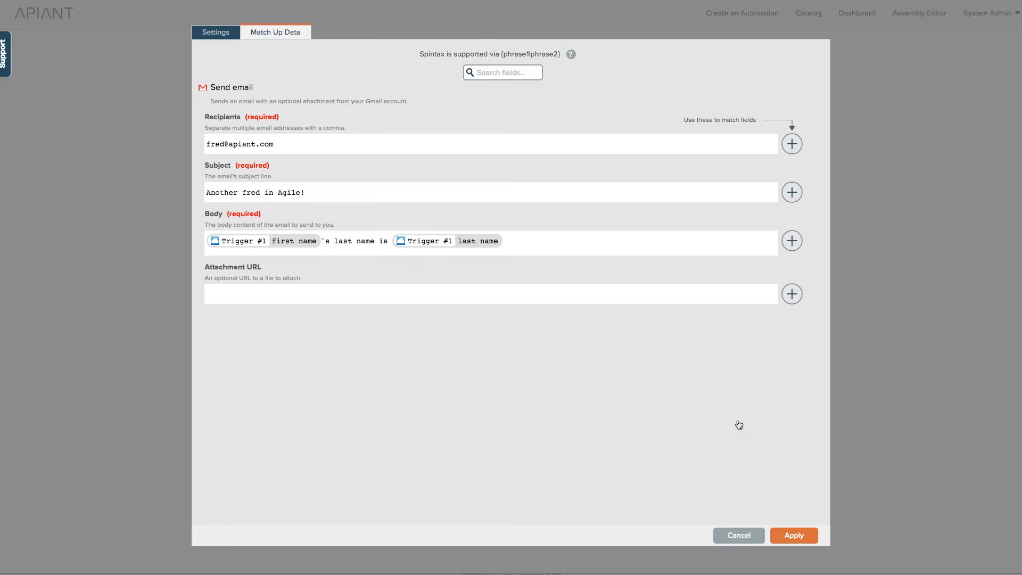
click(304, 297)
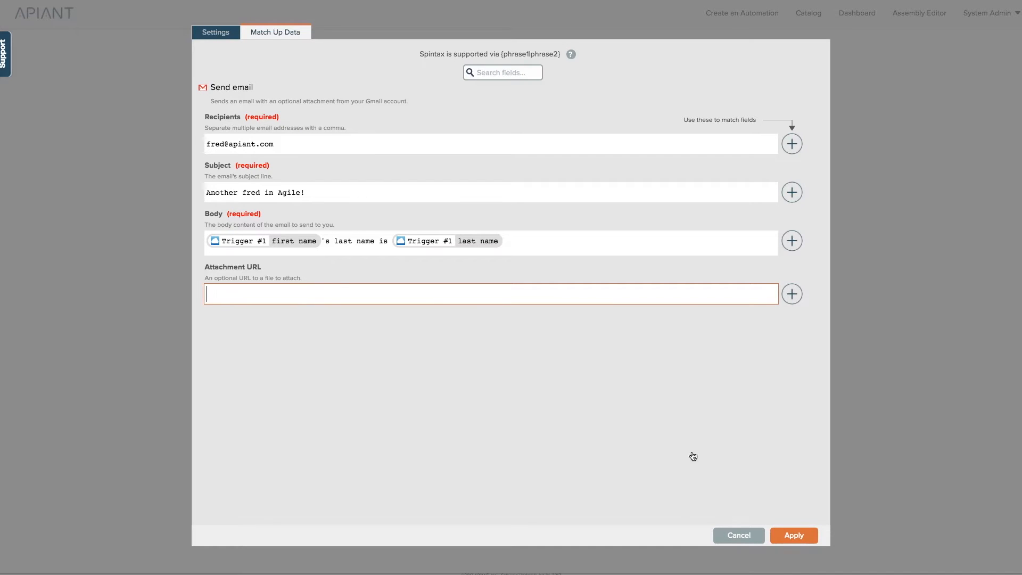
click(804, 543)
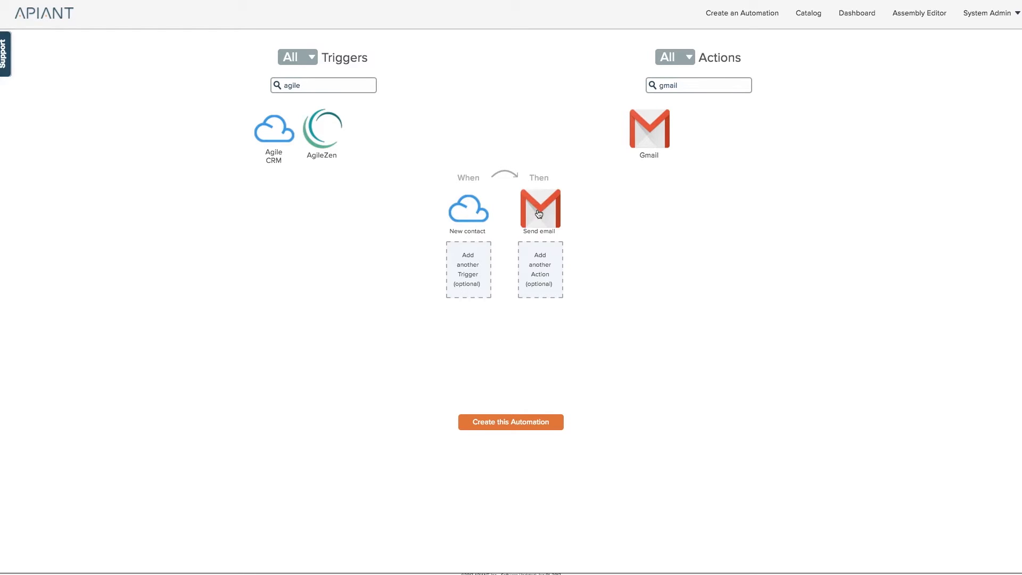
Step: Save the automation with a polling schedule as #632 and open it for editing
click(520, 422)
click(594, 258)
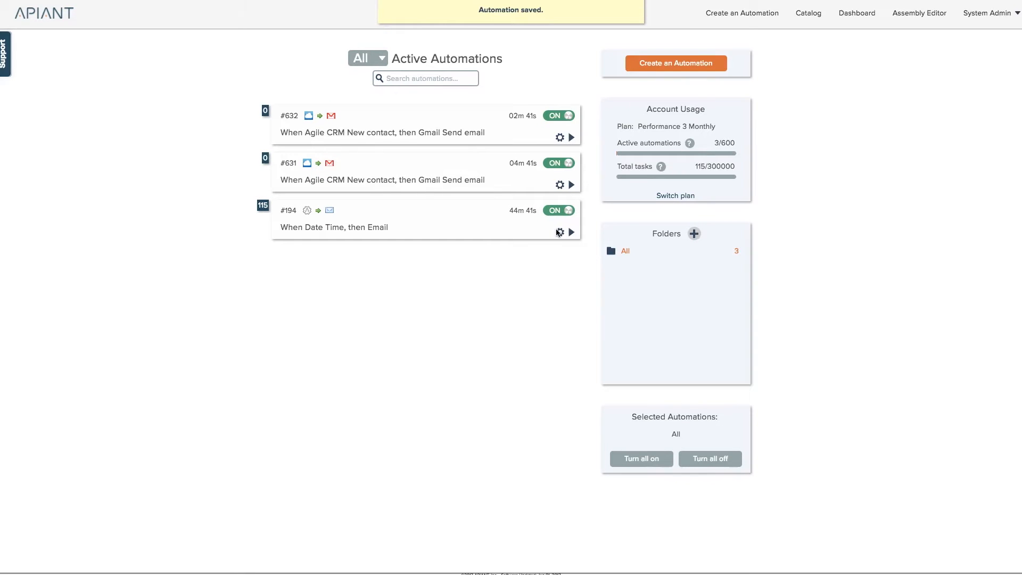
mouse_move(559, 137)
click(583, 177)
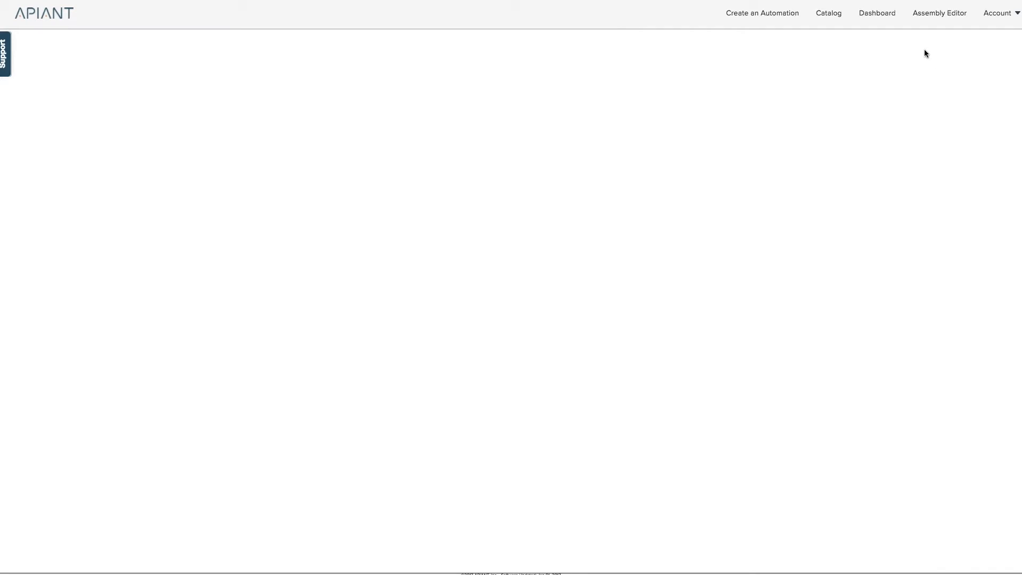
Step: In the Assembly Editor, place an OAuth Authentication v2.0 module on a new assembly's diagram
click(919, 15)
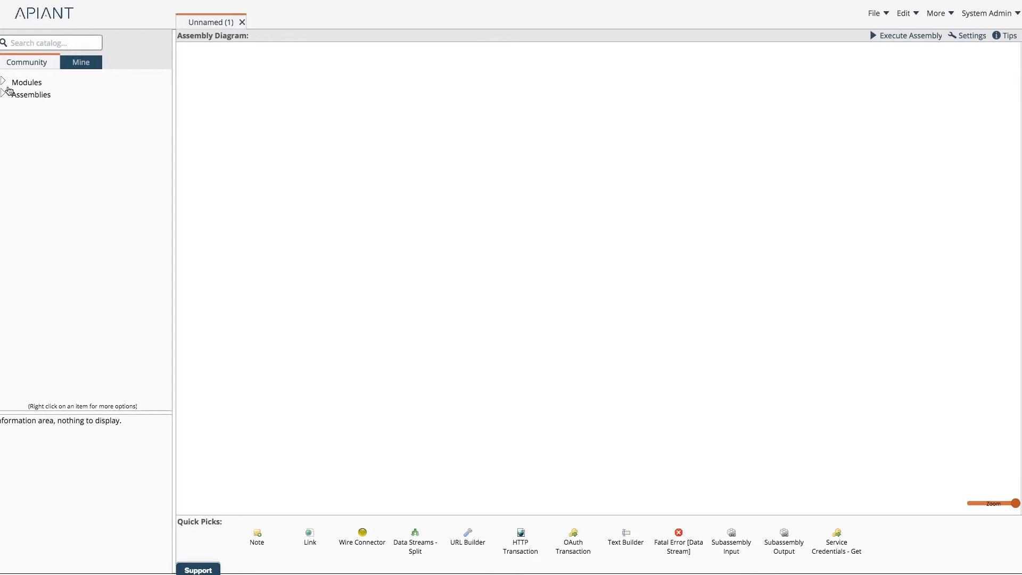
click(41, 43)
text(oauth)
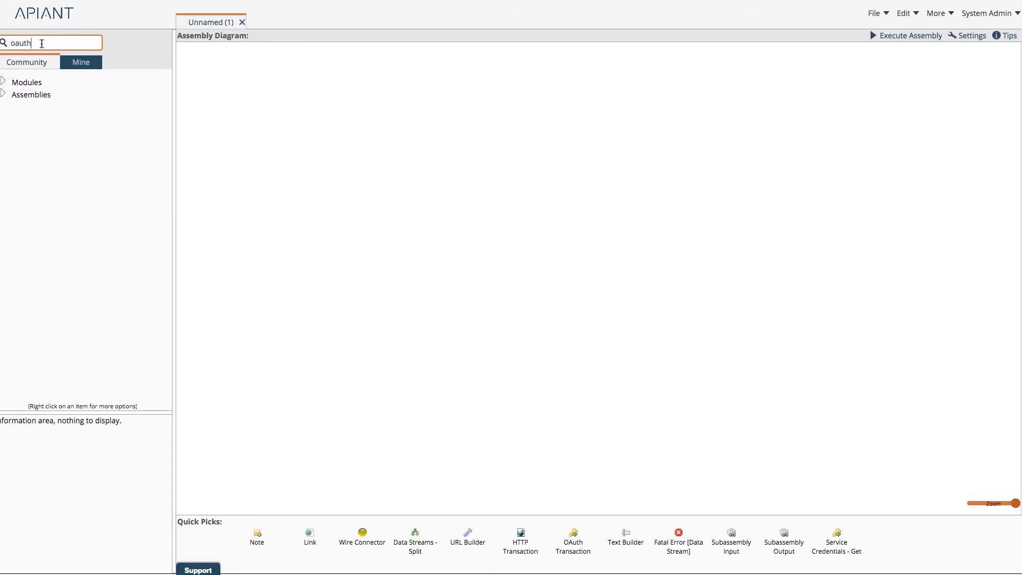
key(Return)
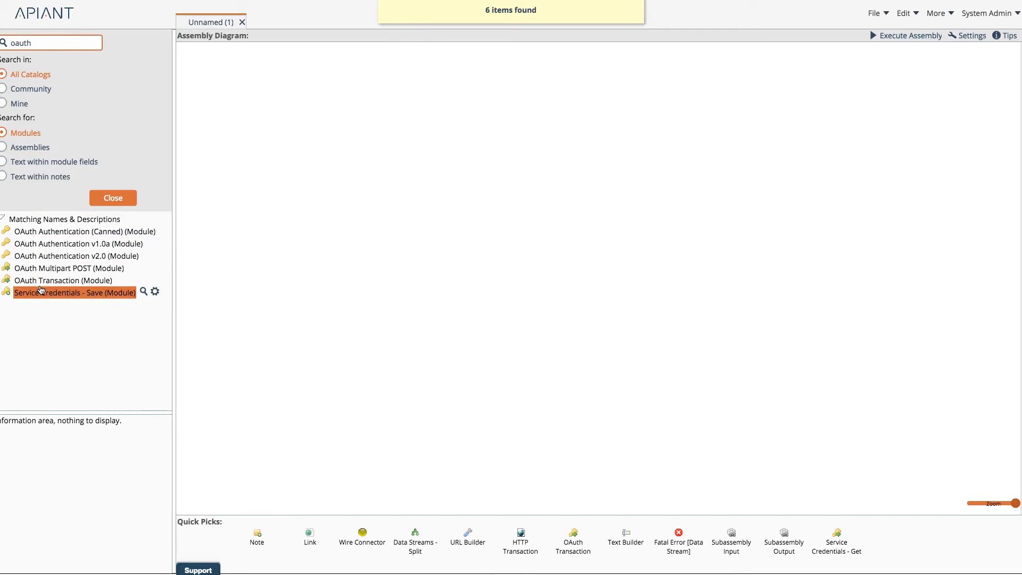
mouse_move(50, 260)
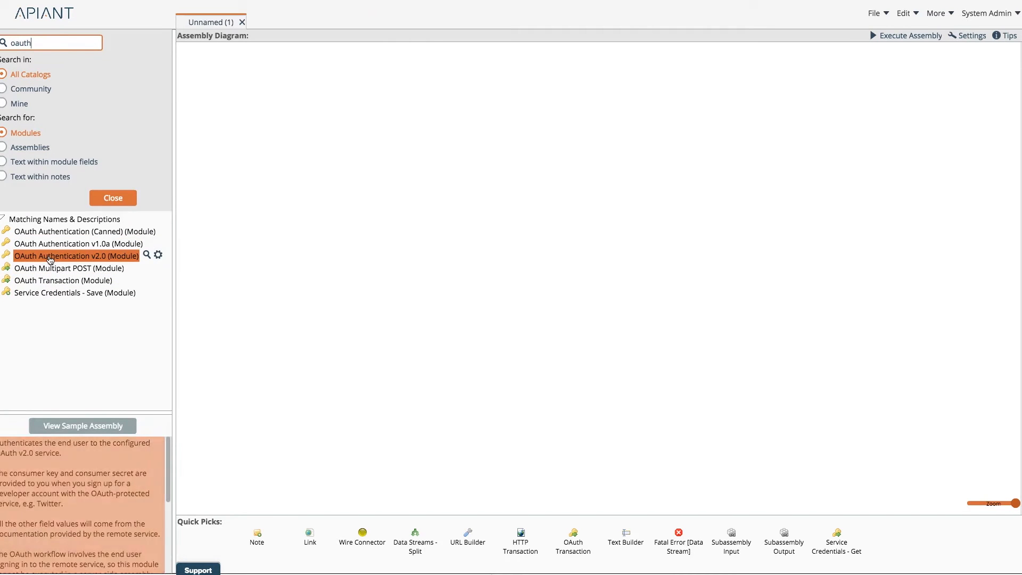
drag(50, 259, 551, 83)
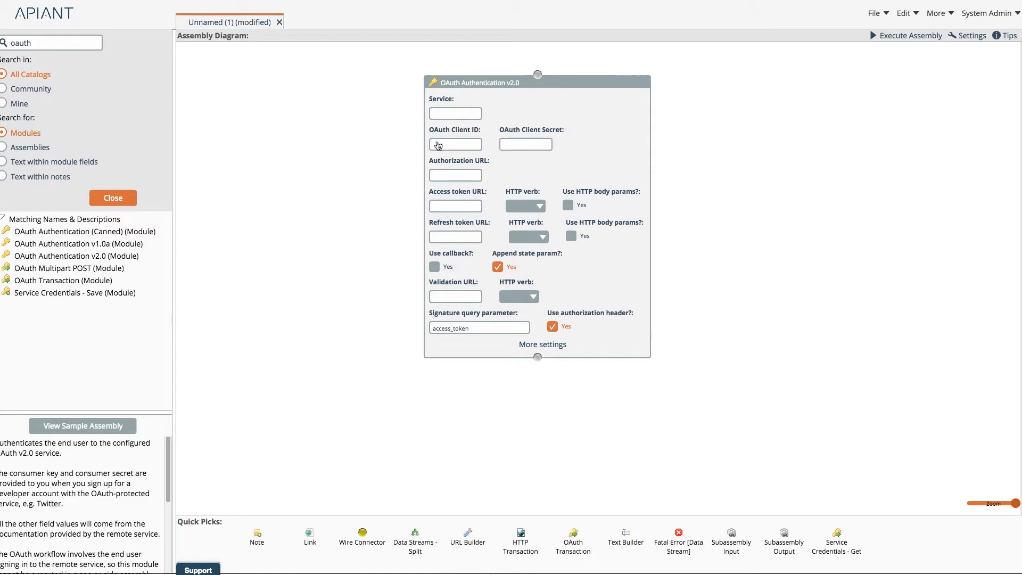
drag(572, 79, 531, 108)
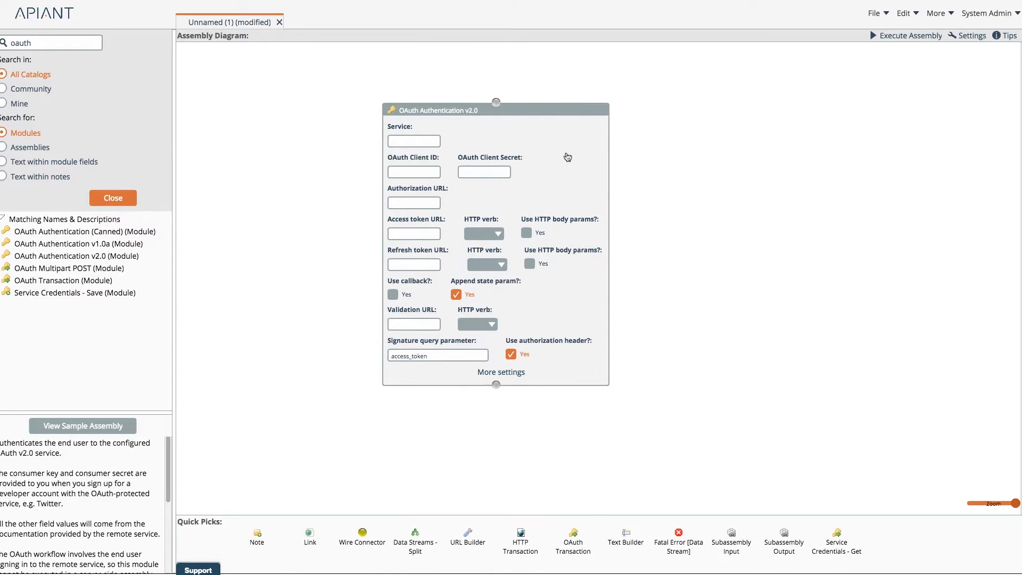
click(593, 111)
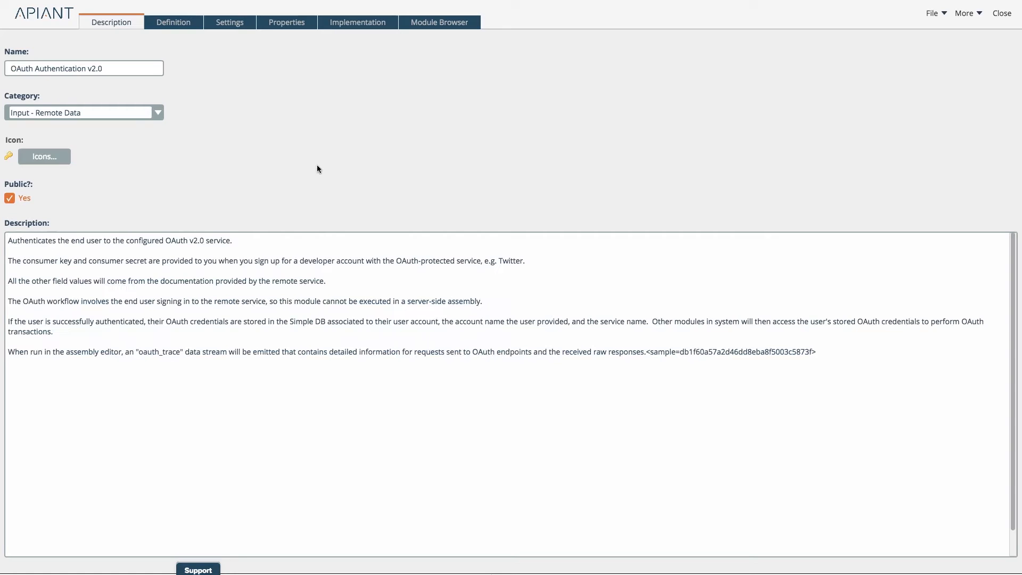
Step: Review the OAuth Authentication v2.0 module's Definition and Implementation LZX code, then close the editor
click(174, 26)
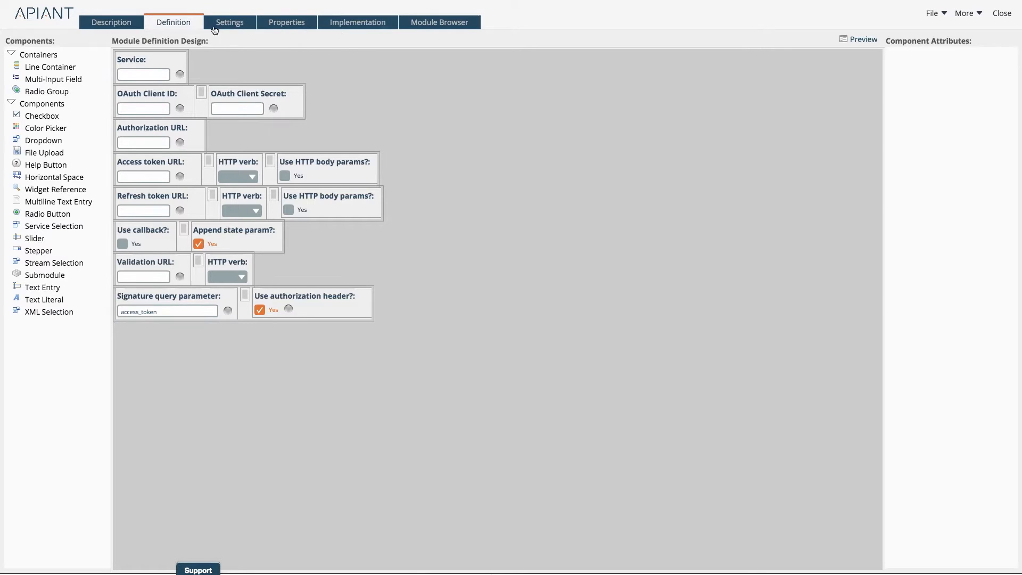
click(359, 26)
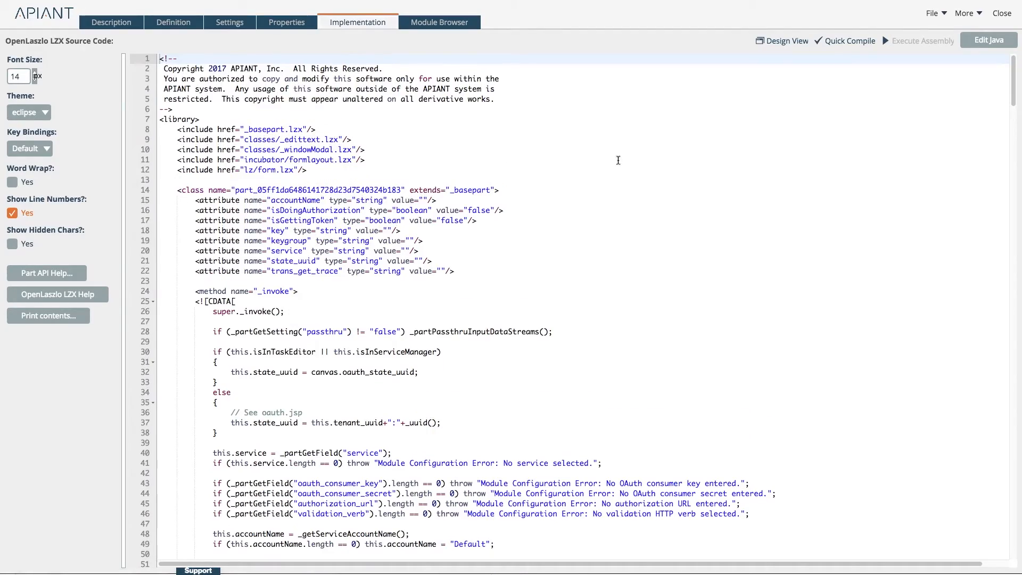
scroll(686, 156, down, 20)
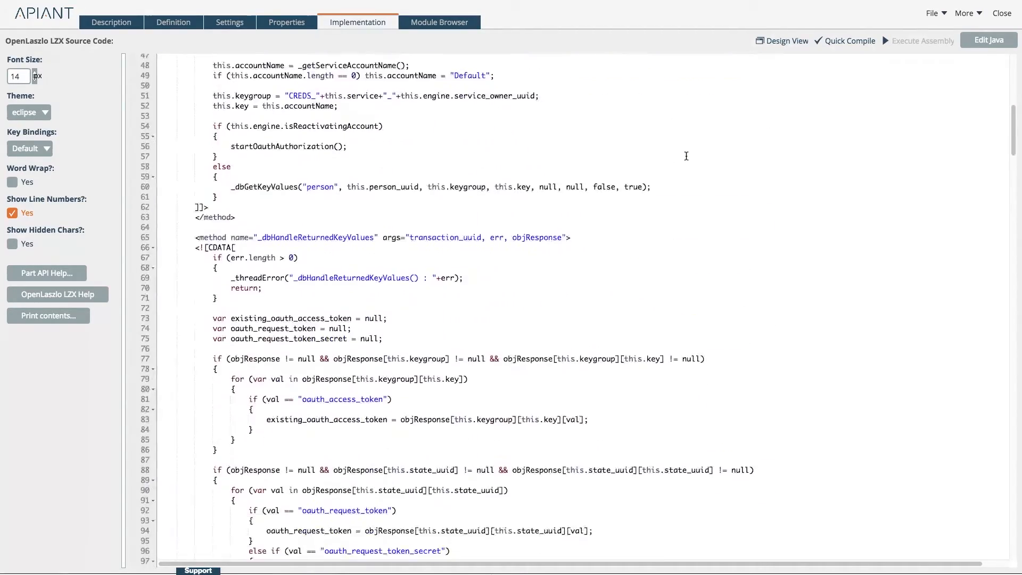
scroll(686, 156, down, 15)
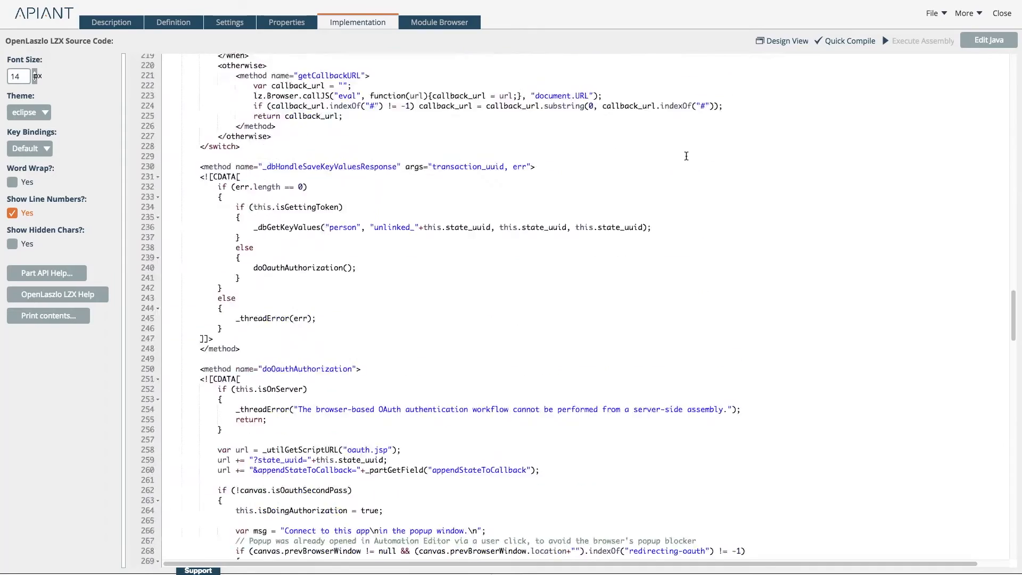
scroll(686, 156, up, 5)
scroll(687, 155, up, 6)
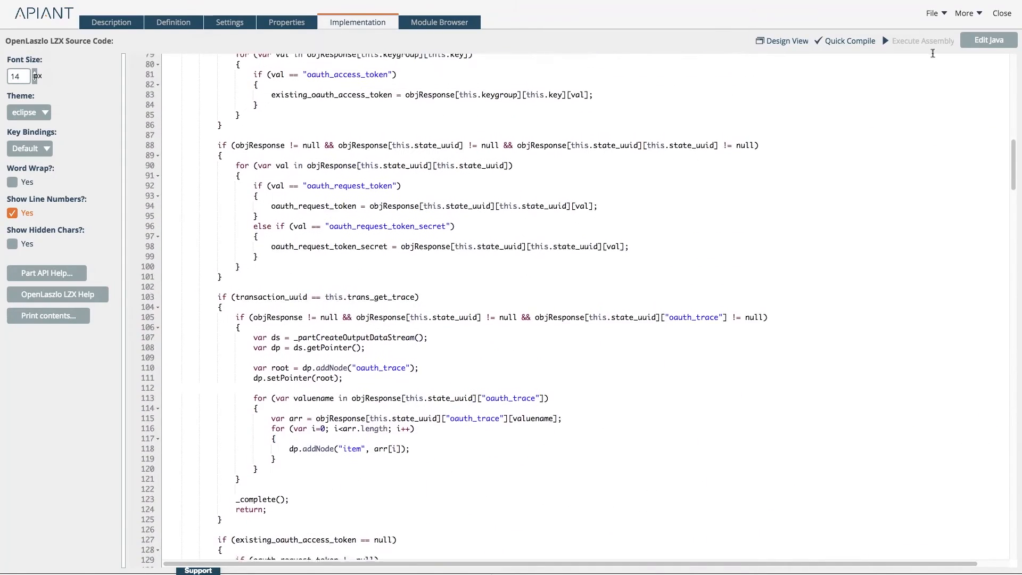
click(1003, 14)
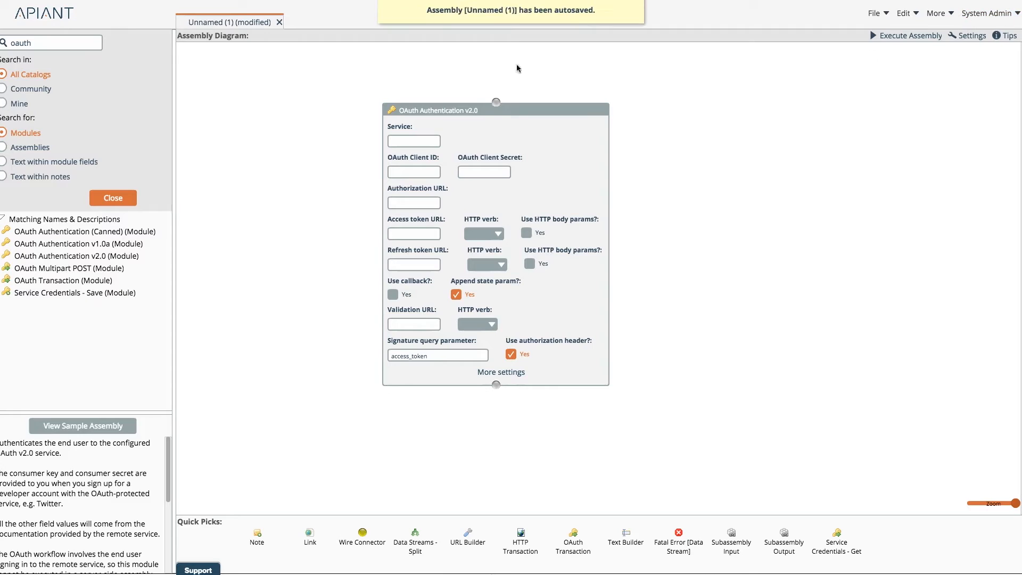
Step: Close the unnamed assembly, discarding its changes, and clear the oauth catalog search
click(279, 22)
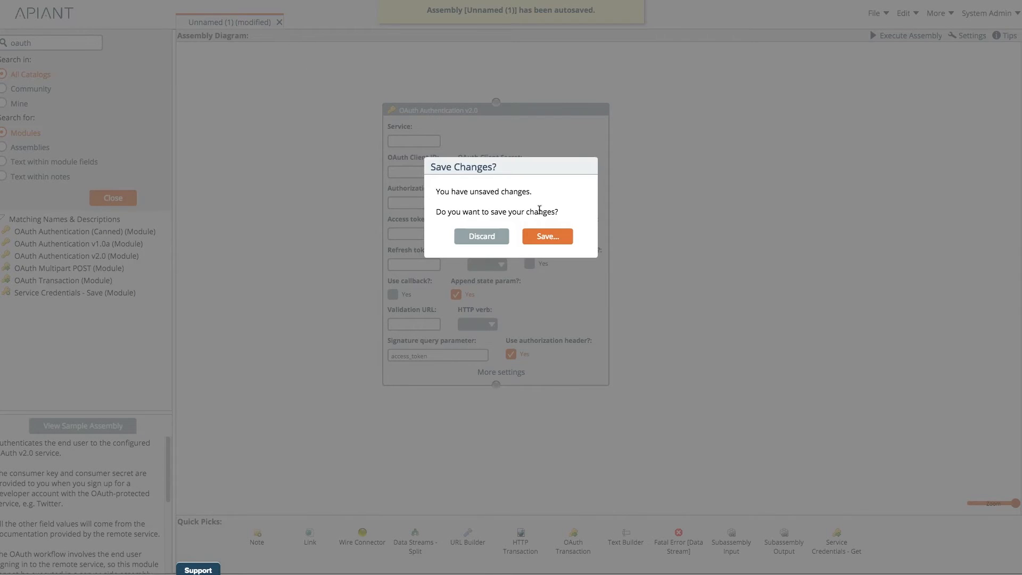
click(486, 241)
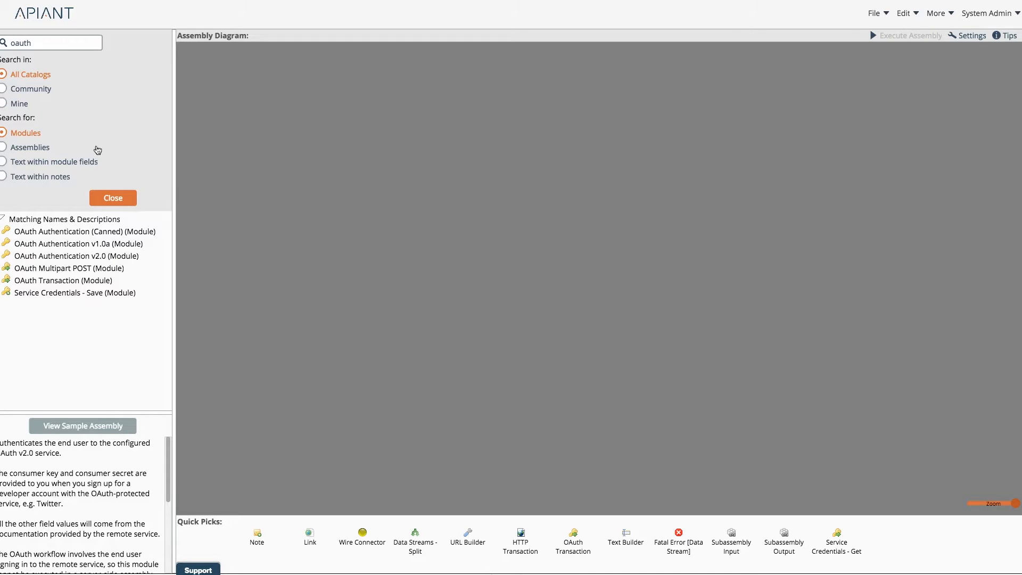
click(34, 46)
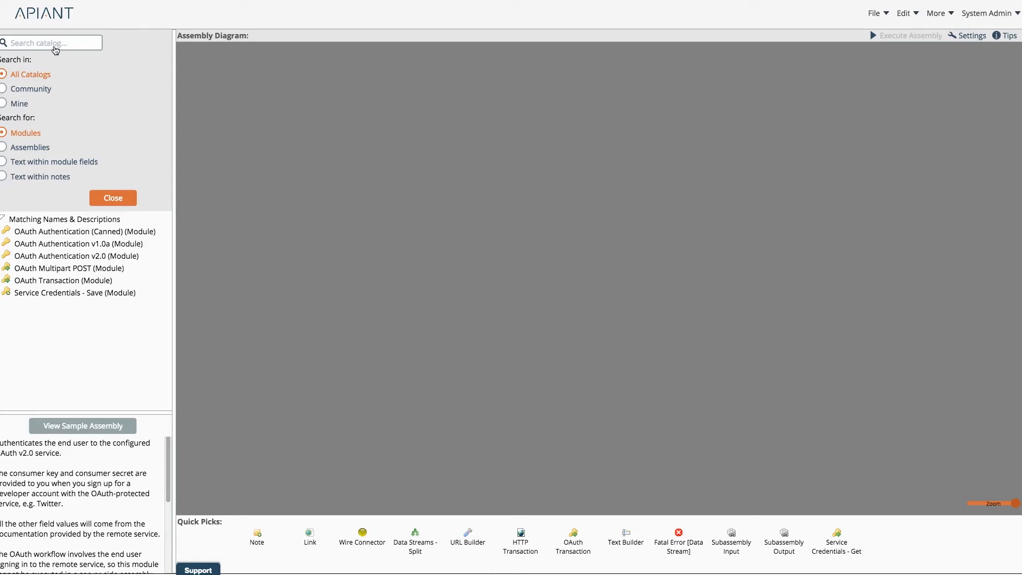
Step: Open the Agile CRM Triggers > New contact assembly from the catalog
click(60, 47)
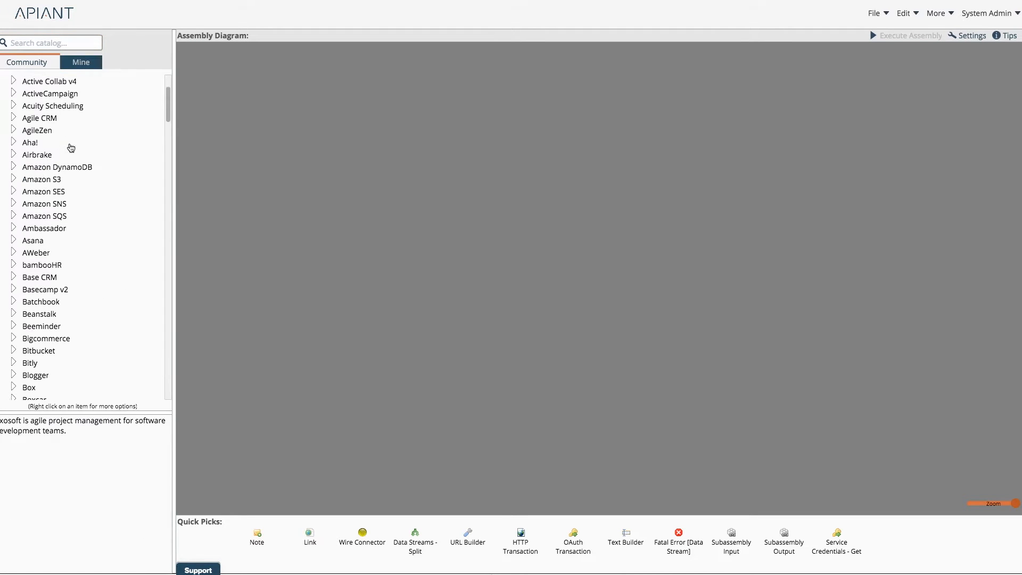
scroll(70, 147, down, 1)
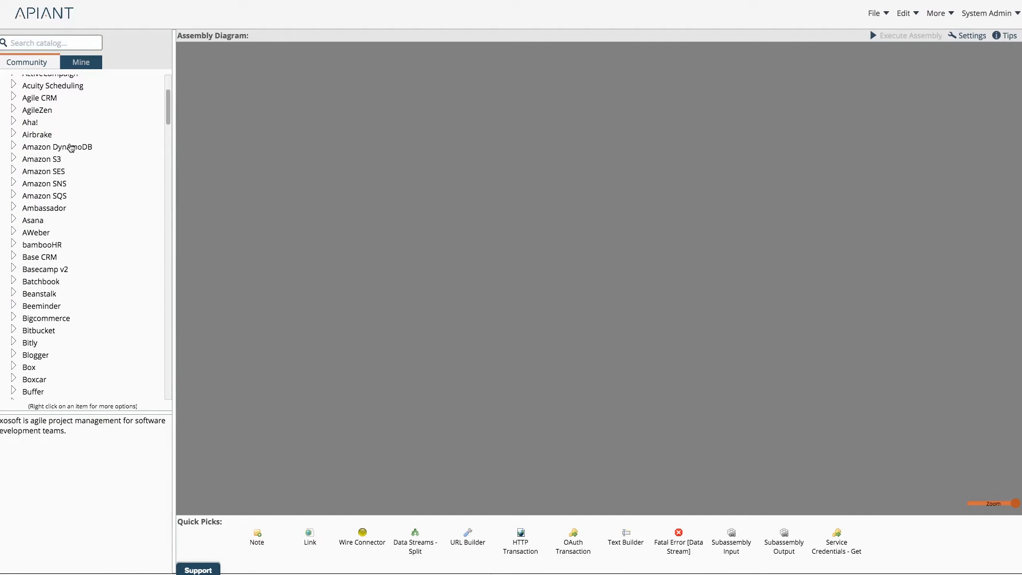
click(13, 98)
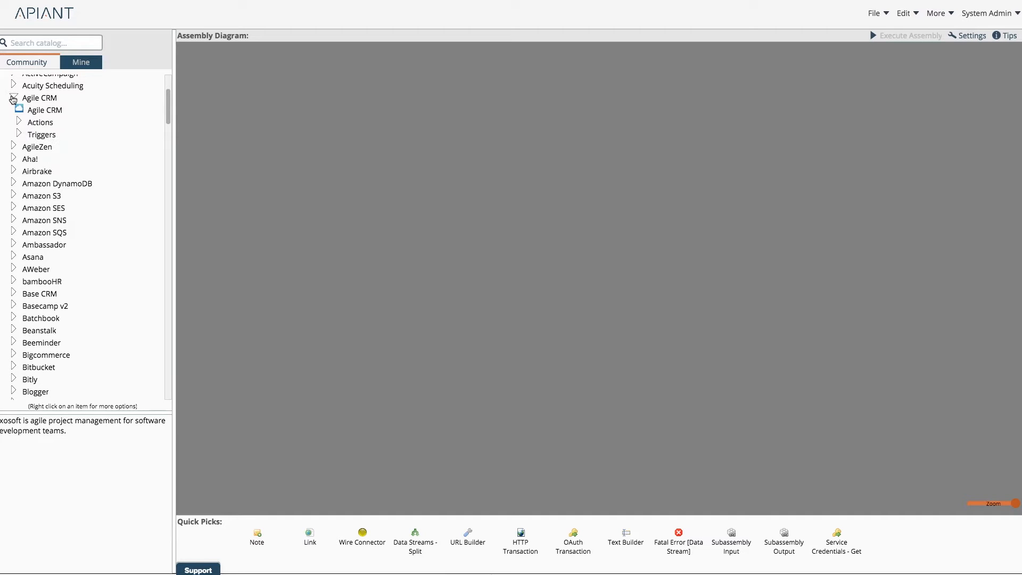
click(18, 134)
double_click(55, 187)
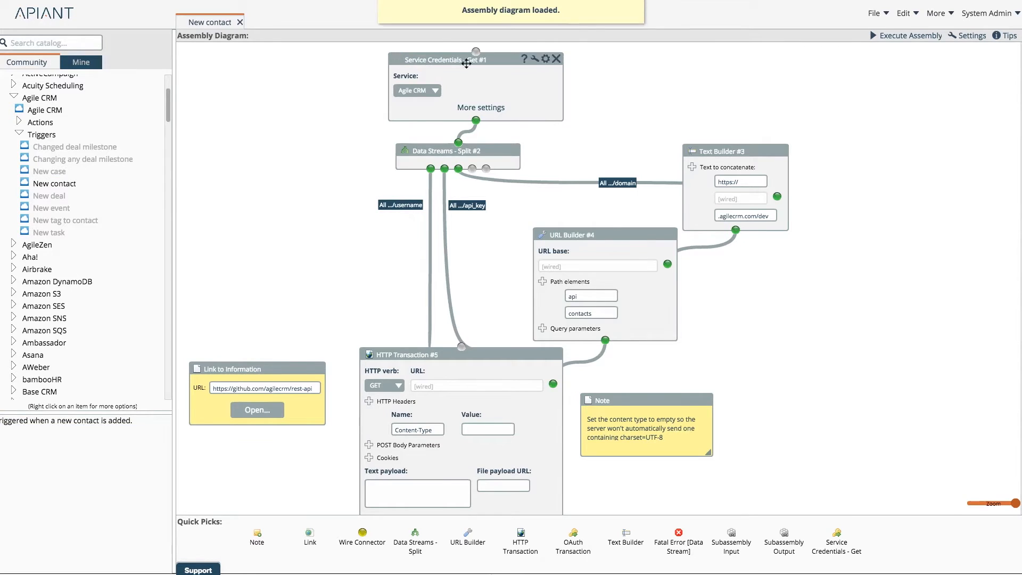
Step: Zoom the New contact diagram out and back in, then nudge Service Credentials - Get #1 left
drag(1014, 503, 988, 515)
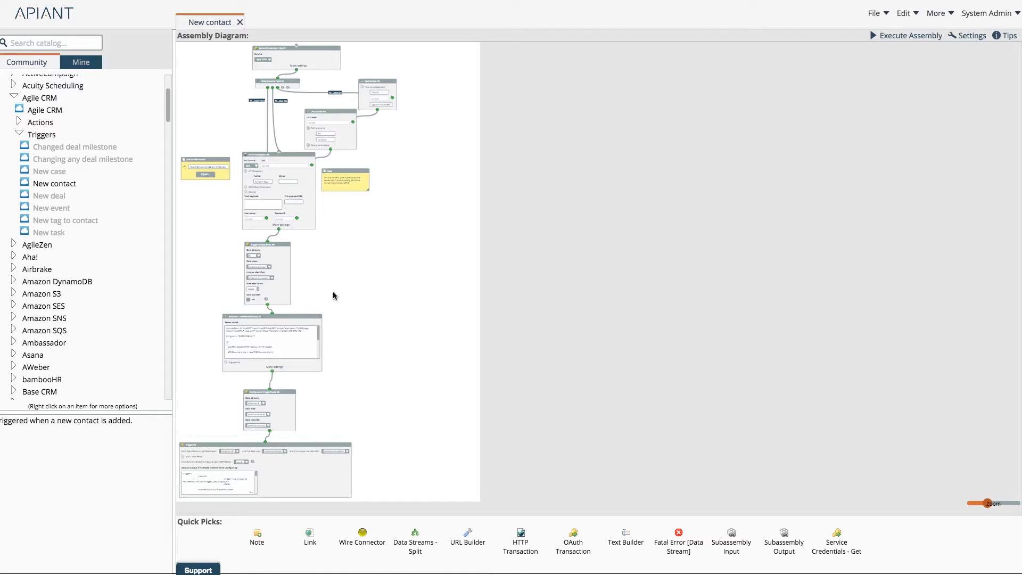
drag(988, 504, 1016, 503)
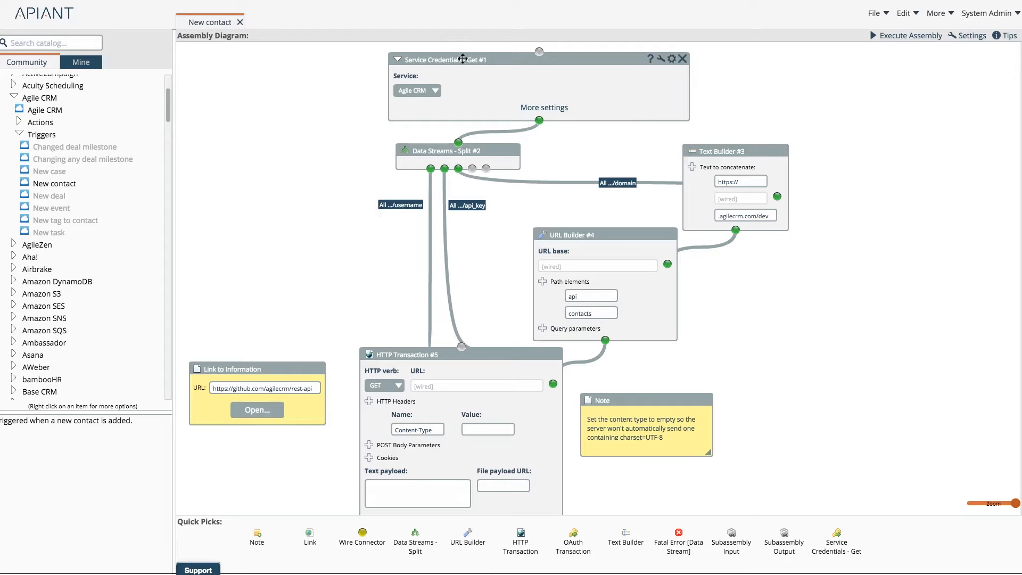
drag(466, 60, 455, 60)
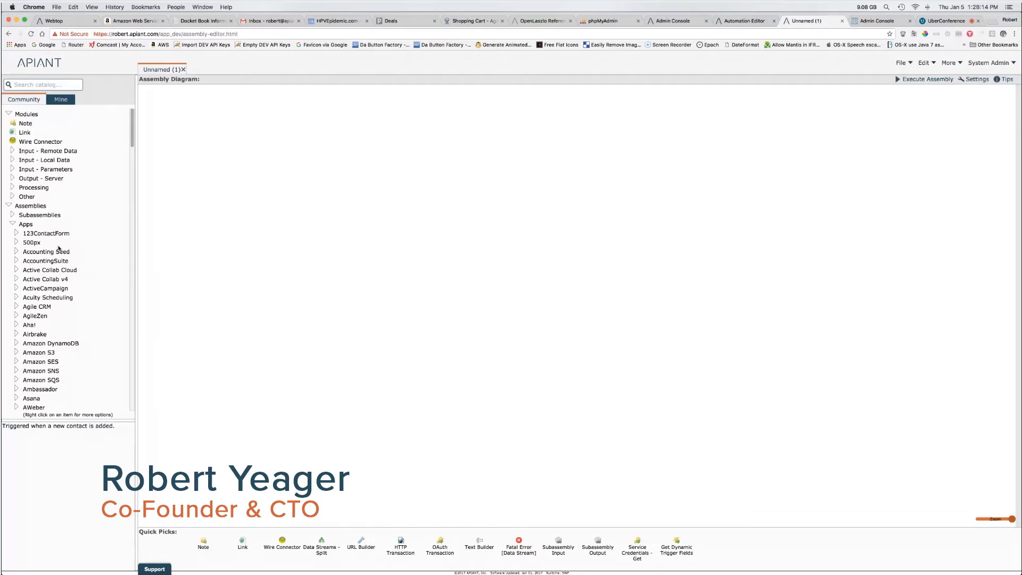
Step: Search the catalog assemblies for 'flic' and open flickrRecentPhotos (Web Service)
click(28, 84)
text(flickr)
key(Return)
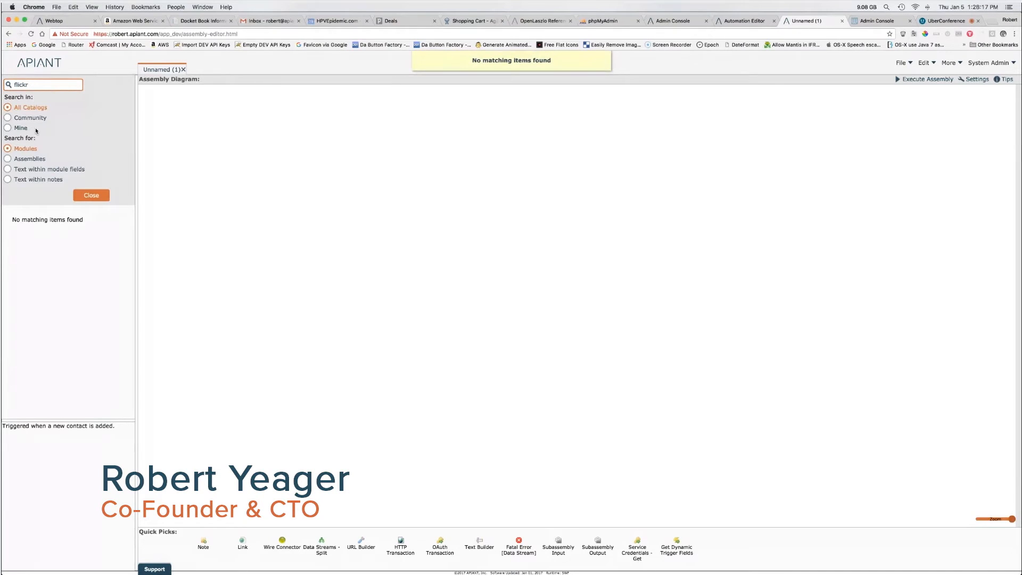
click(27, 162)
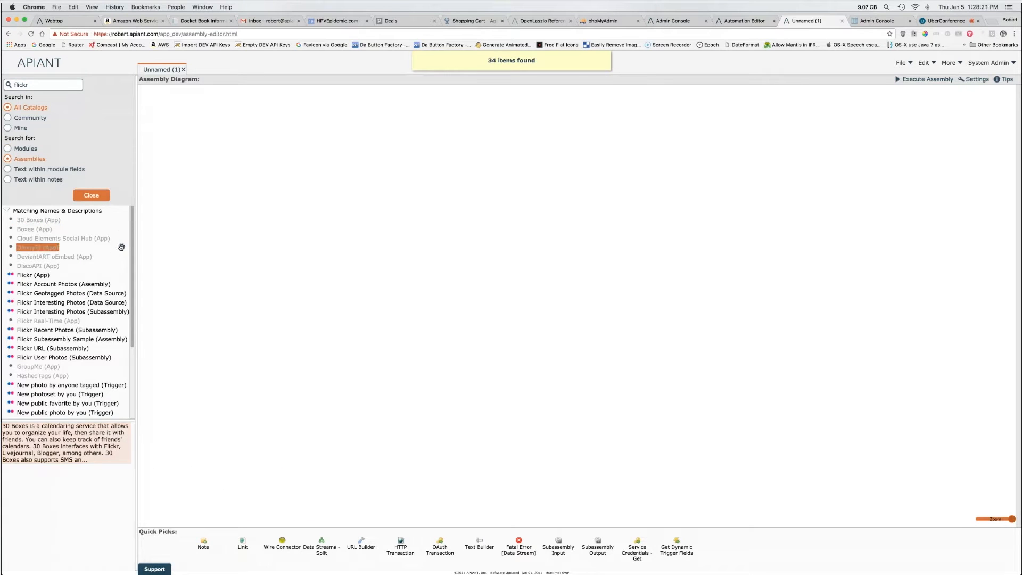
drag(132, 241, 133, 342)
double_click(79, 398)
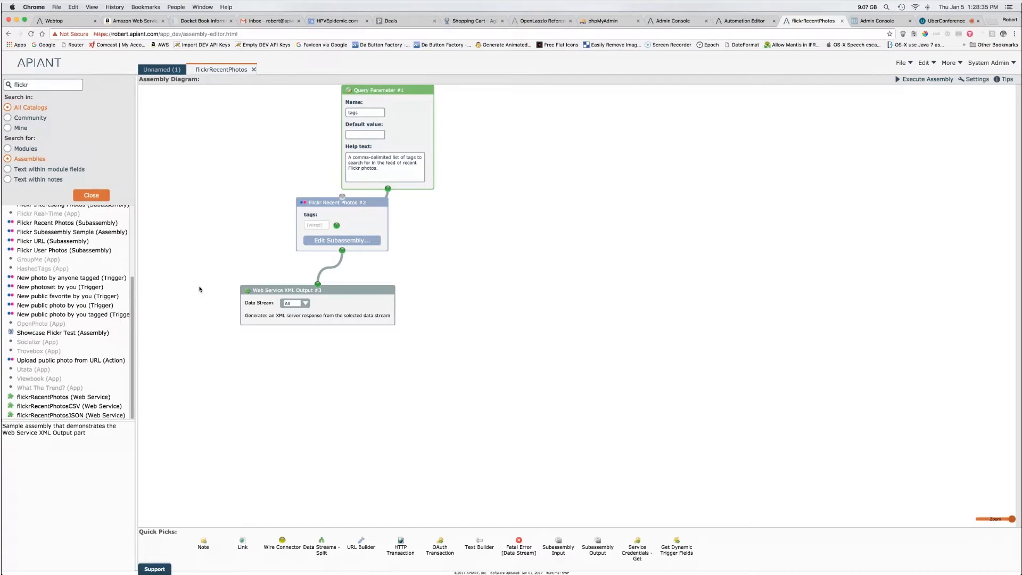
Step: Inspect the Web Service XML Output module and the flickrRecentPhotosJSON and CSV descriptions
drag(212, 281, 462, 383)
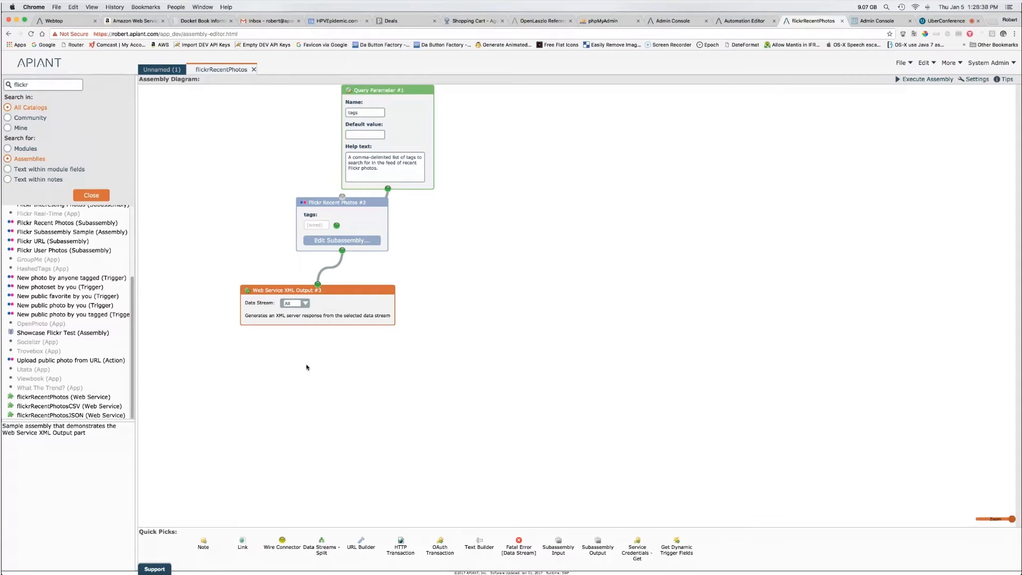
click(83, 415)
click(85, 407)
click(447, 272)
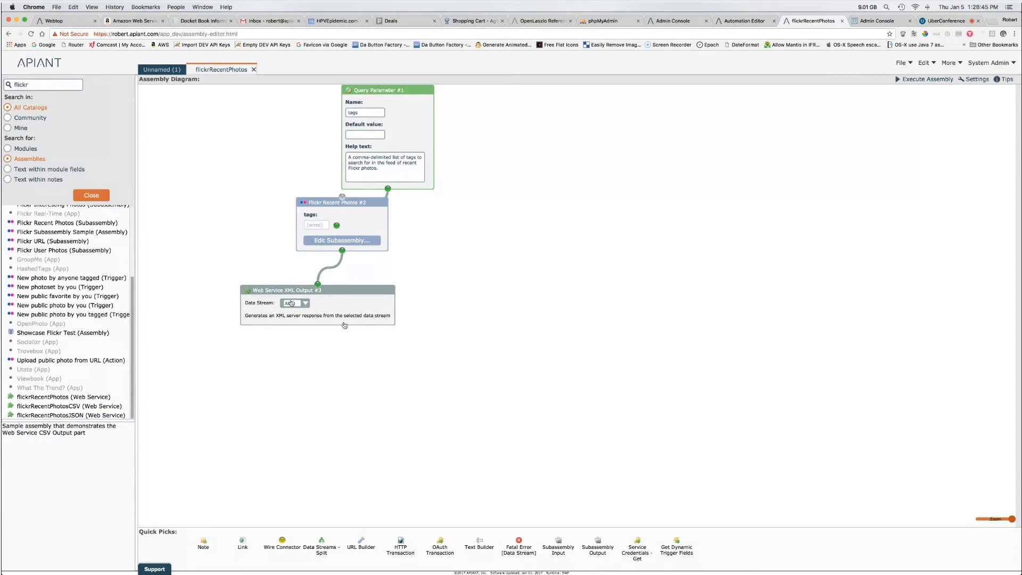
drag(200, 267, 500, 381)
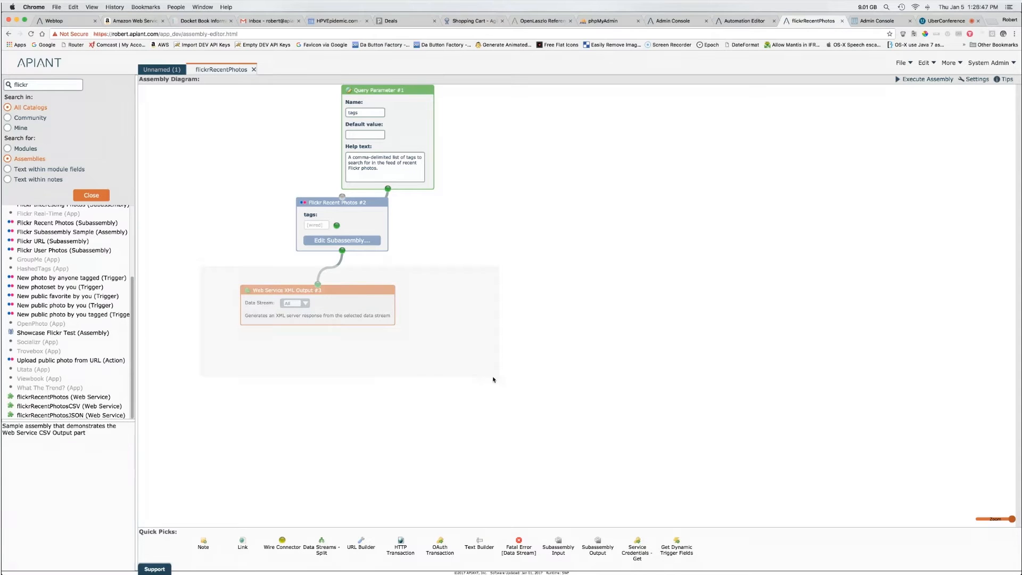
click(464, 350)
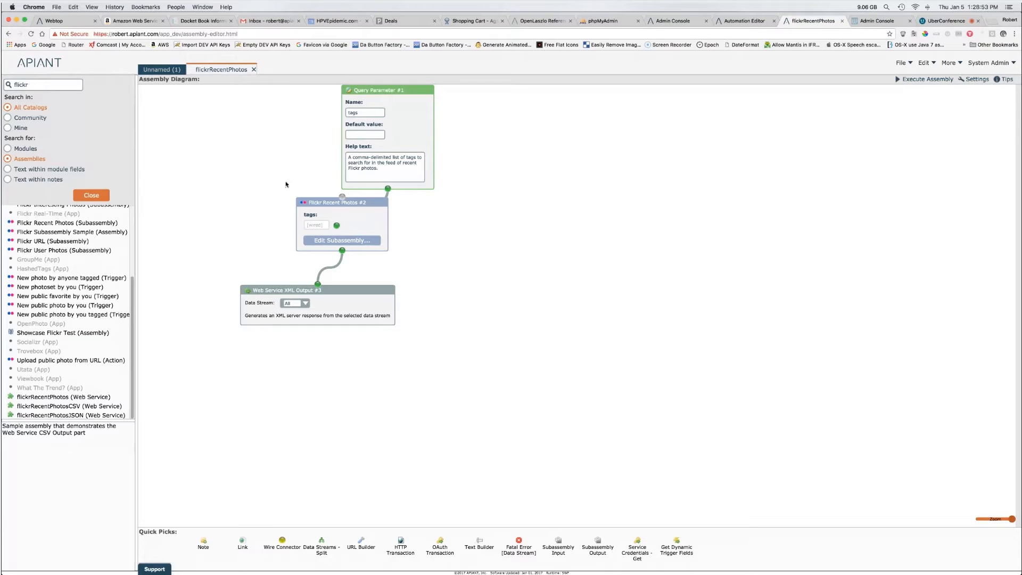
Step: Inspect the Query Parameter and Flickr Recent Photos #2 modules, then open the Flickr Recent Photos subassembly
drag(464, 222, 296, 77)
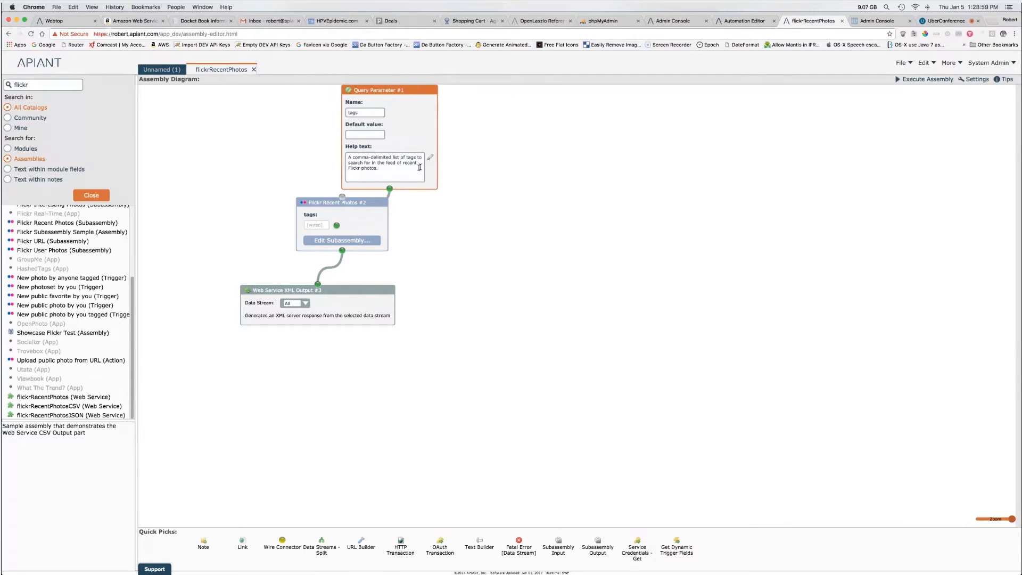
click(273, 193)
drag(411, 246, 434, 255)
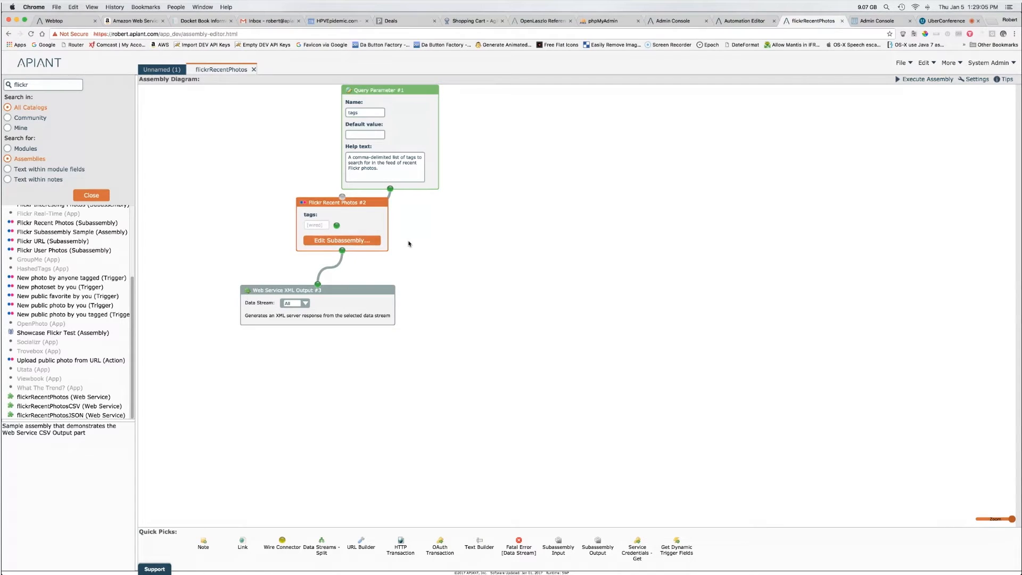
click(407, 244)
click(364, 242)
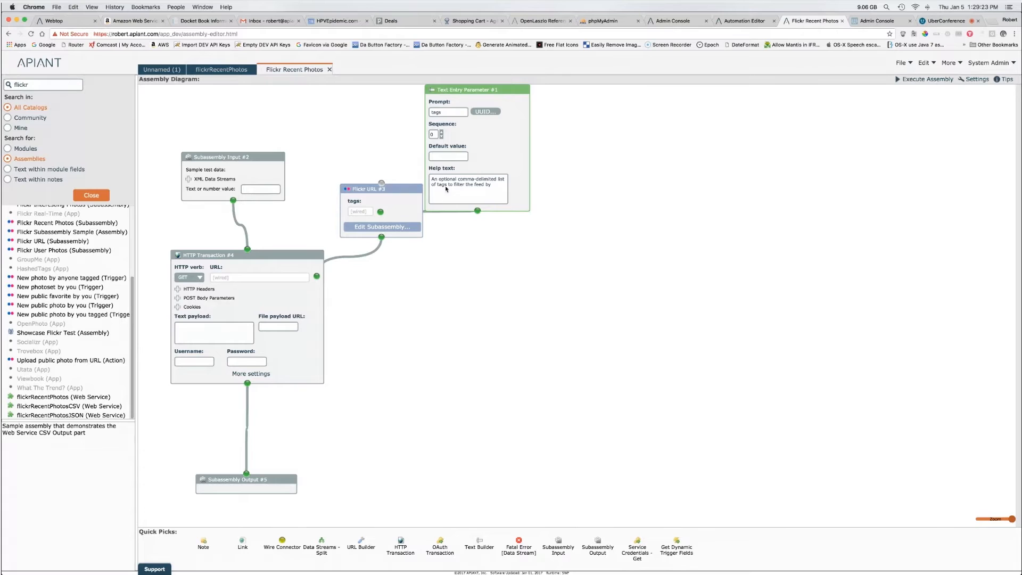
Step: Open the Flickr URL subassembly, inspect HTTP Transaction #4, and return to flickrRecentPhotos
drag(584, 249, 368, 62)
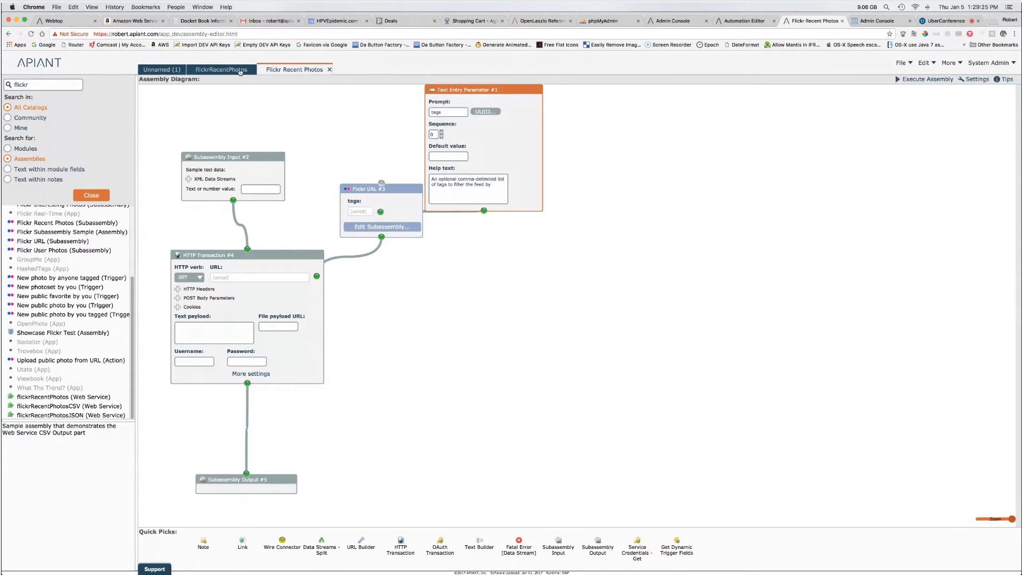
click(240, 71)
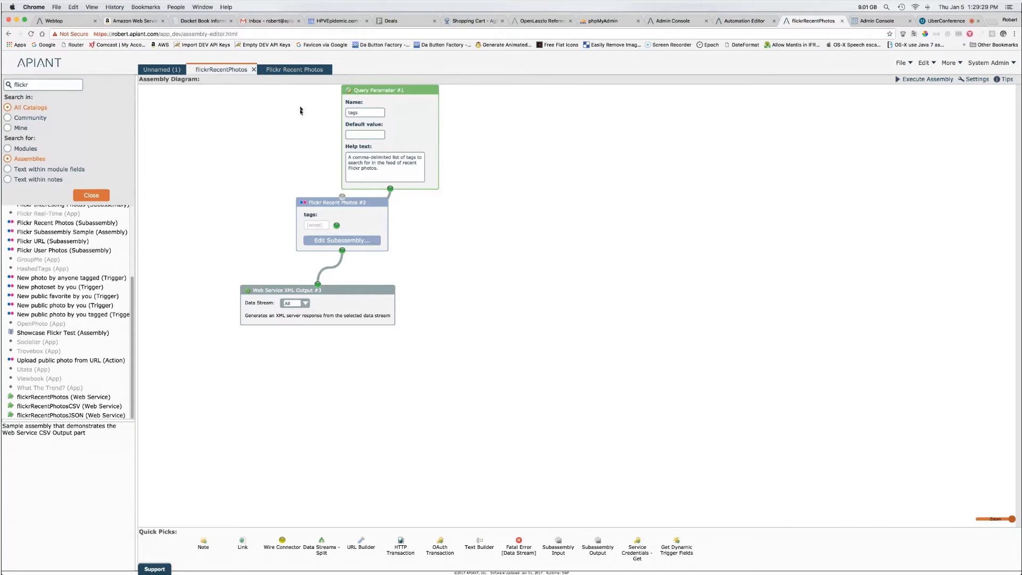
click(294, 69)
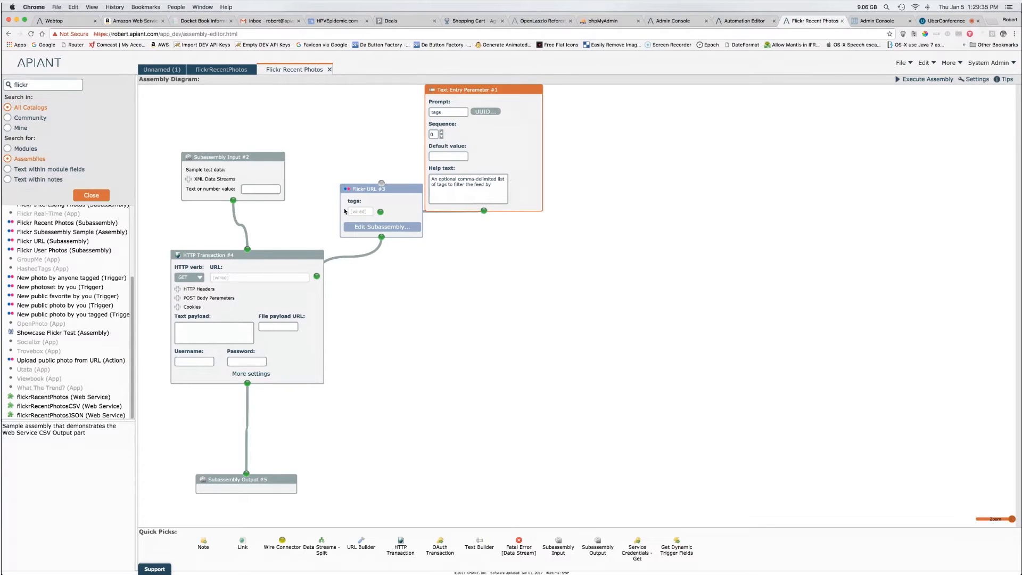
click(378, 227)
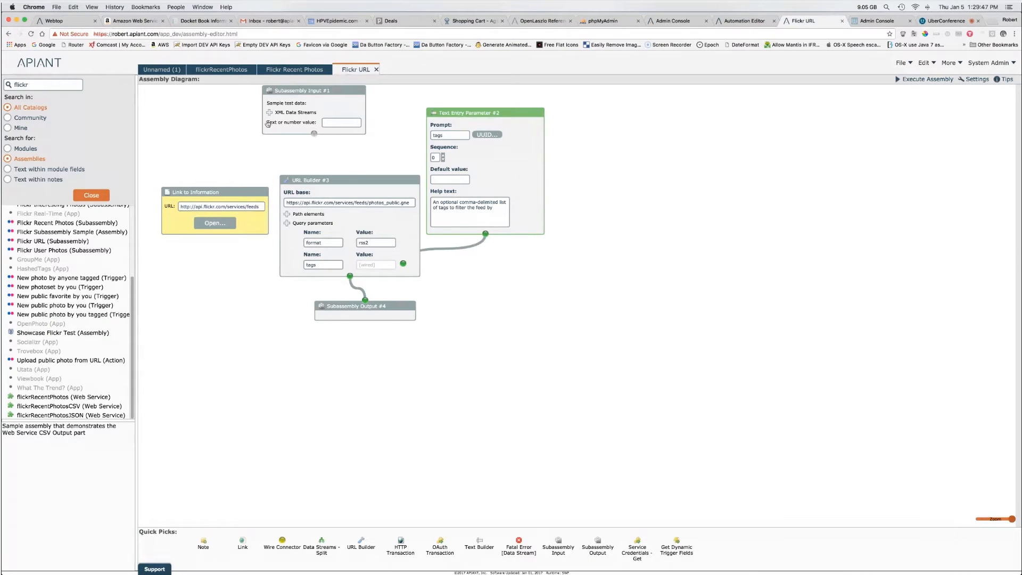
click(284, 70)
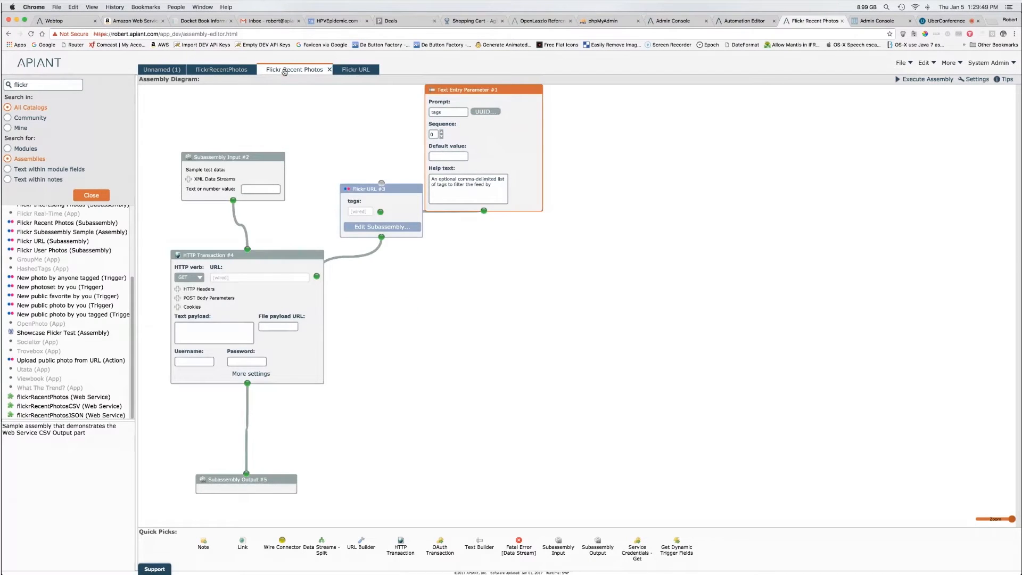
drag(166, 237, 364, 410)
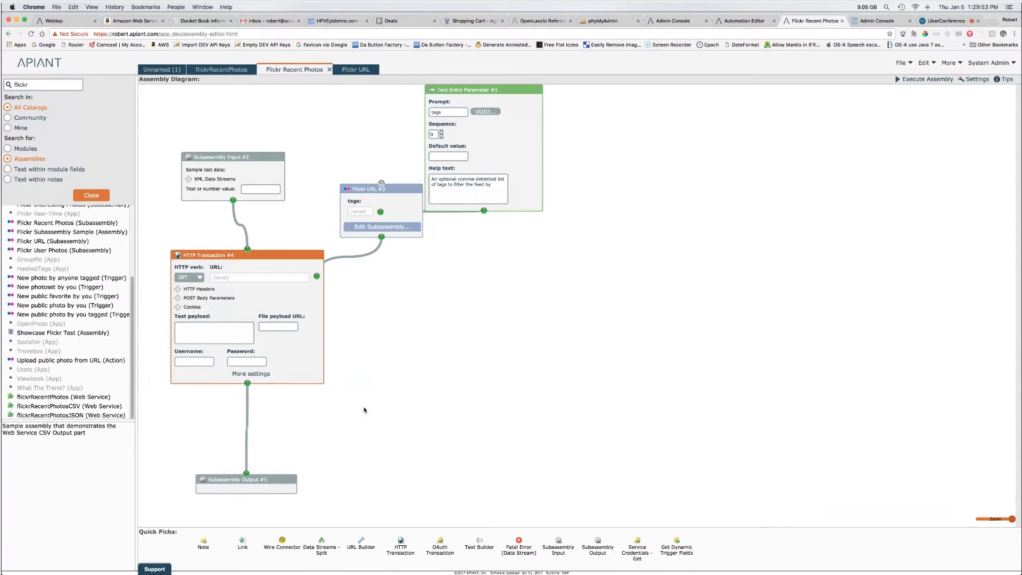
click(219, 71)
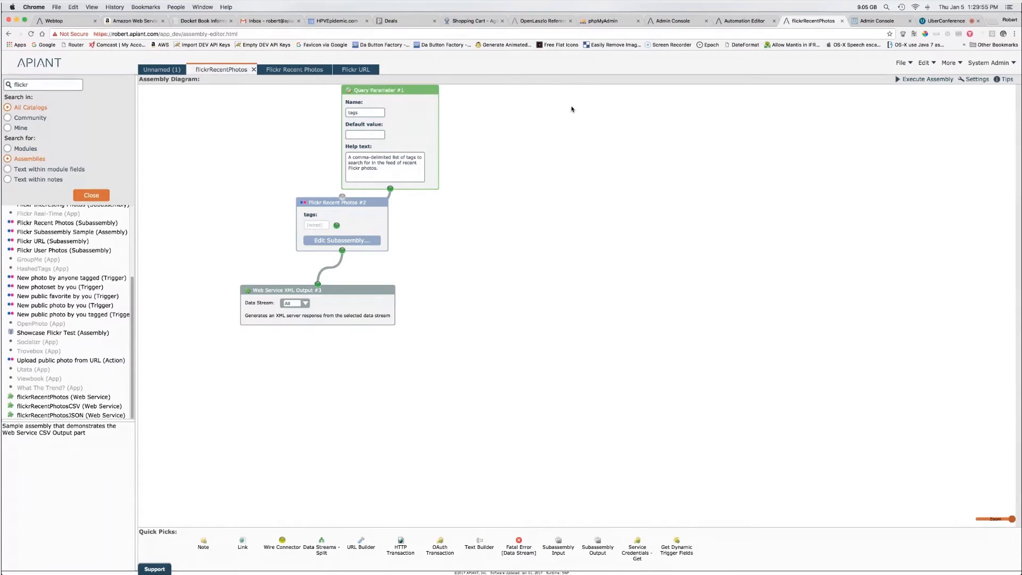
Step: Execute the flickrRecentPhotos assembly and reload its result URL with &tags=monument appended
click(941, 80)
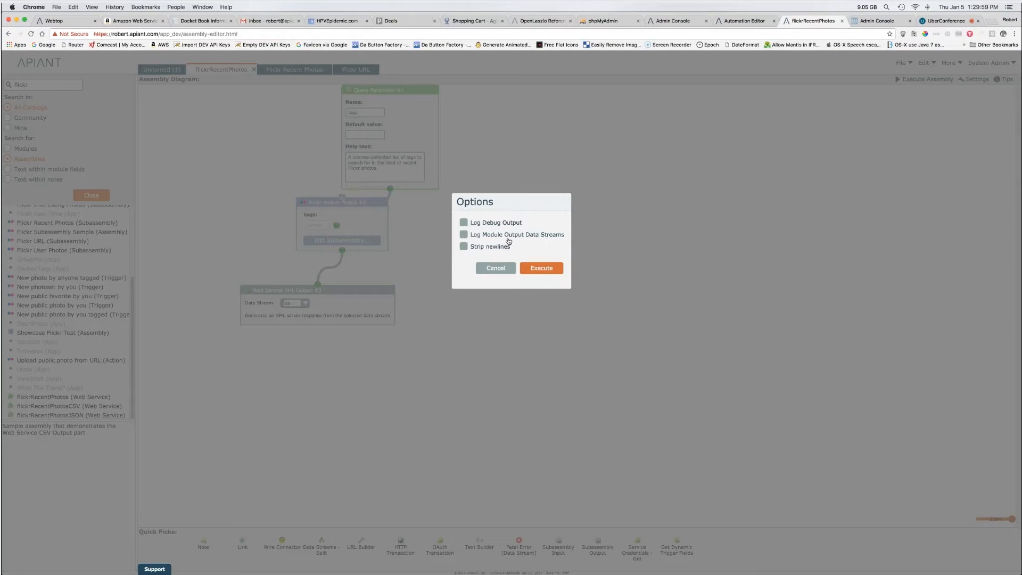
click(551, 269)
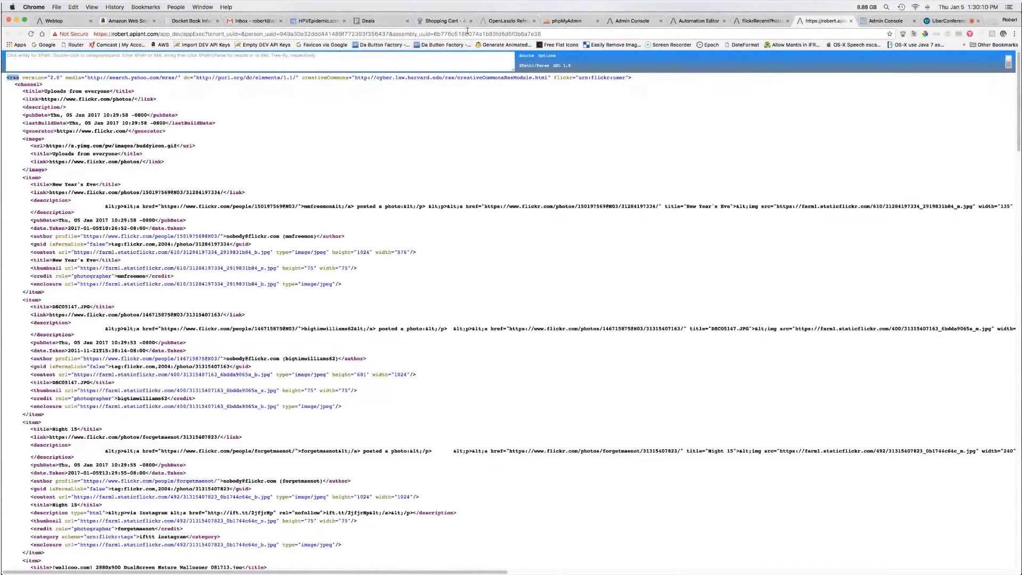
click(576, 34)
click(559, 33)
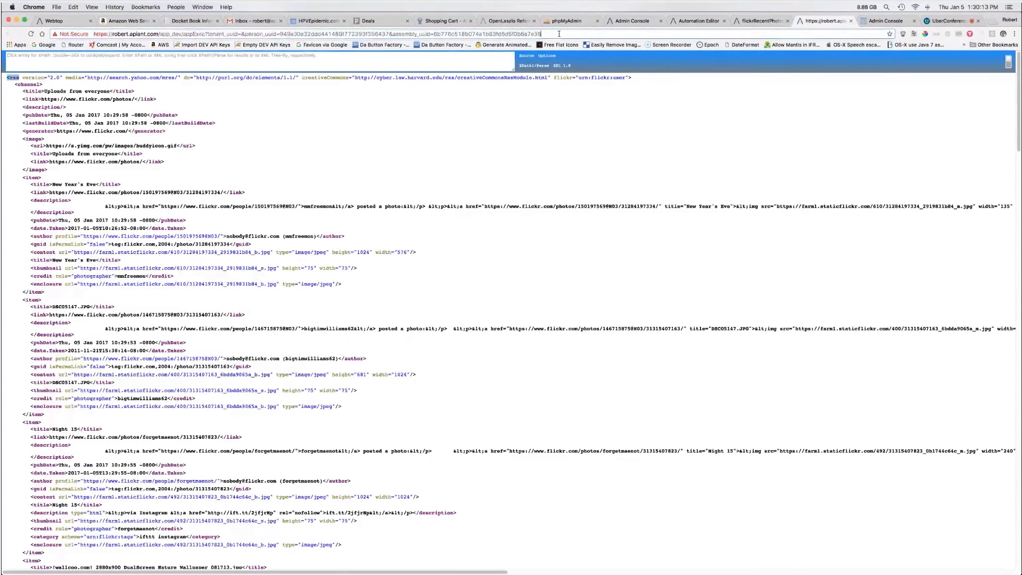
text(&tags)
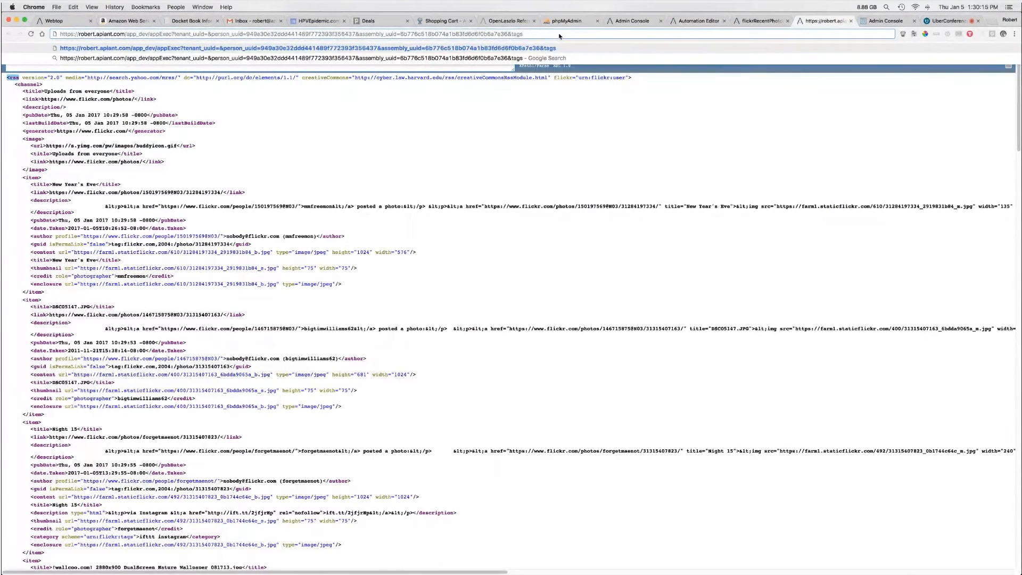
text(=monument)
key(Return)
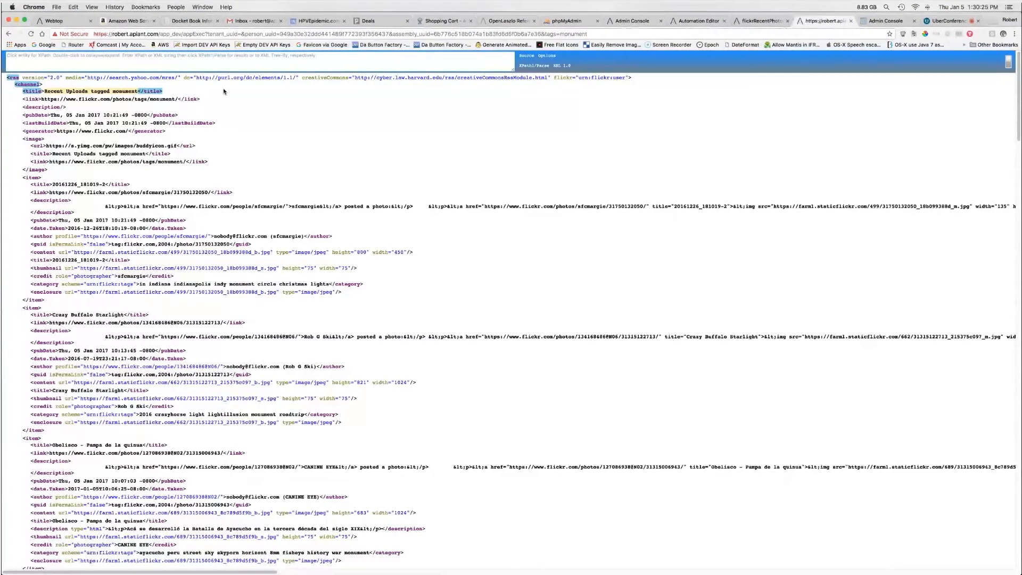
Step: Return to the flickrRecentPhotos diagram, select and deselect its three modules, and close the flickr search
click(755, 21)
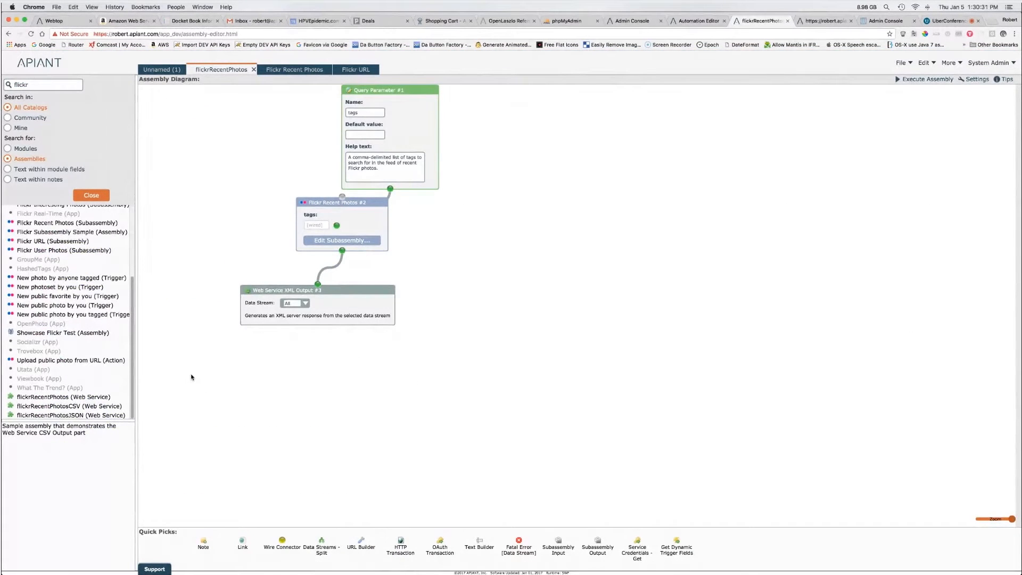
drag(186, 373, 516, 87)
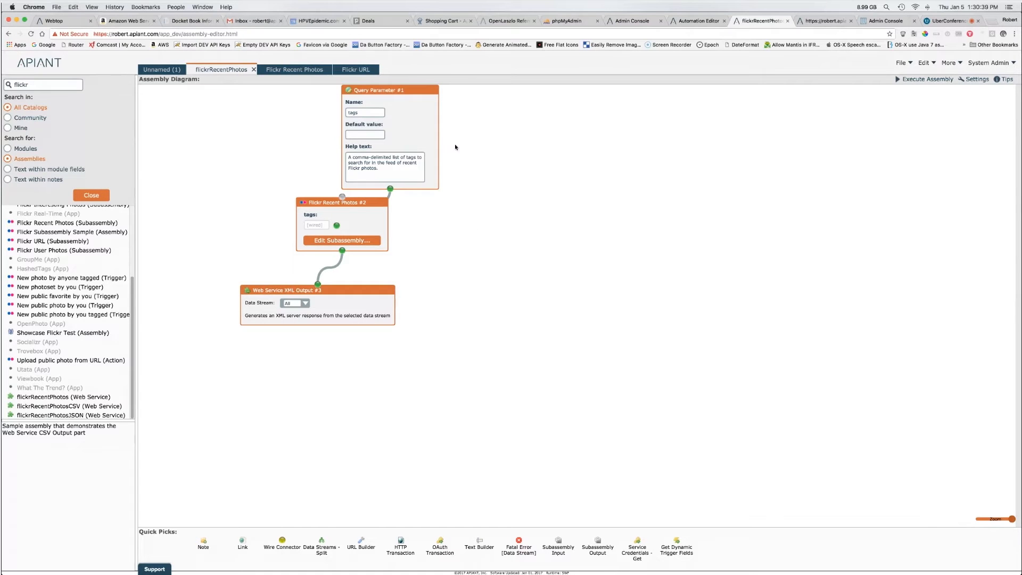
click(474, 164)
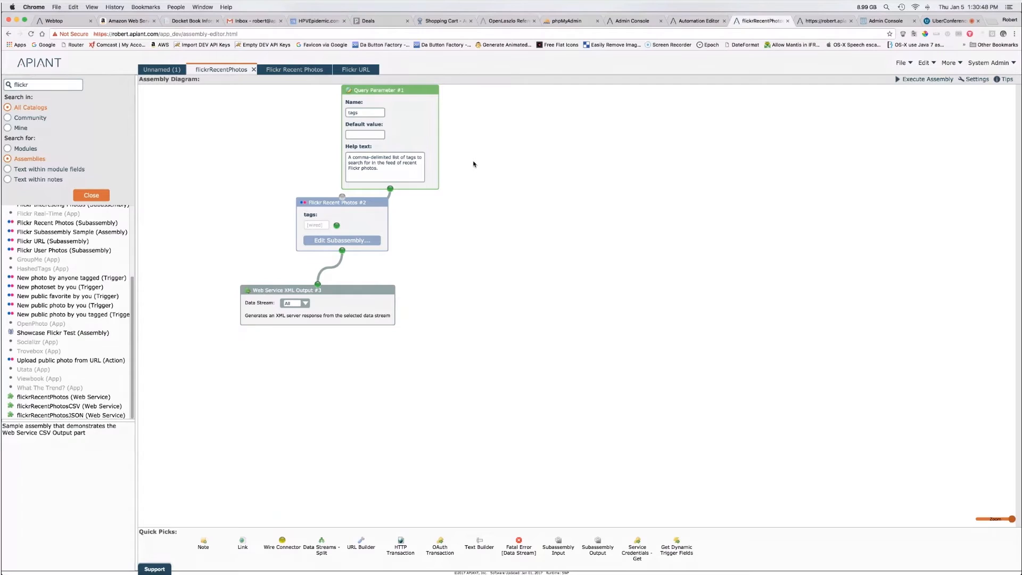
click(94, 198)
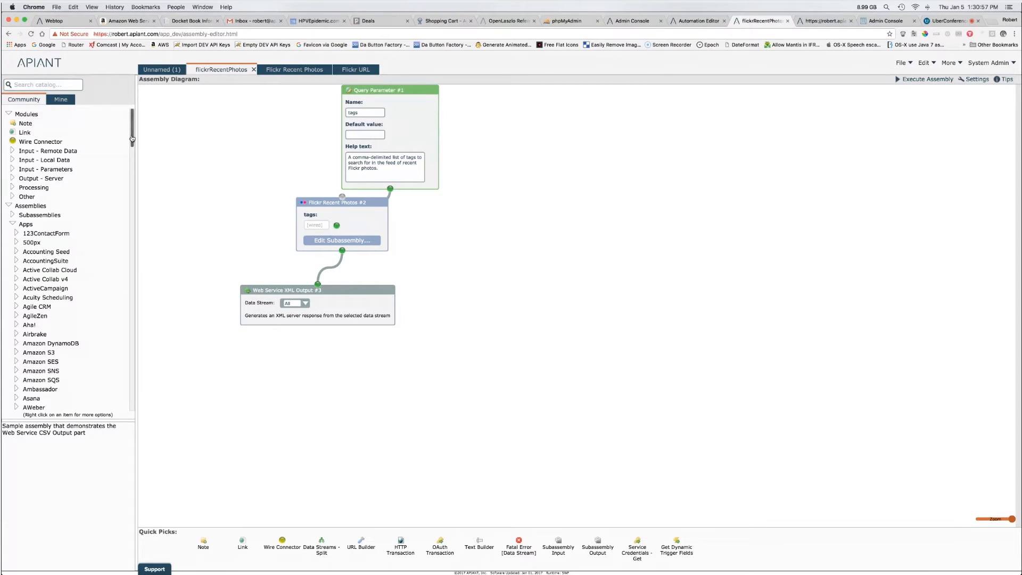
Step: Place the 500px 'Upload public photo from URL' action on the diagram, open it, then view Automation Editor
drag(132, 139, 133, 145)
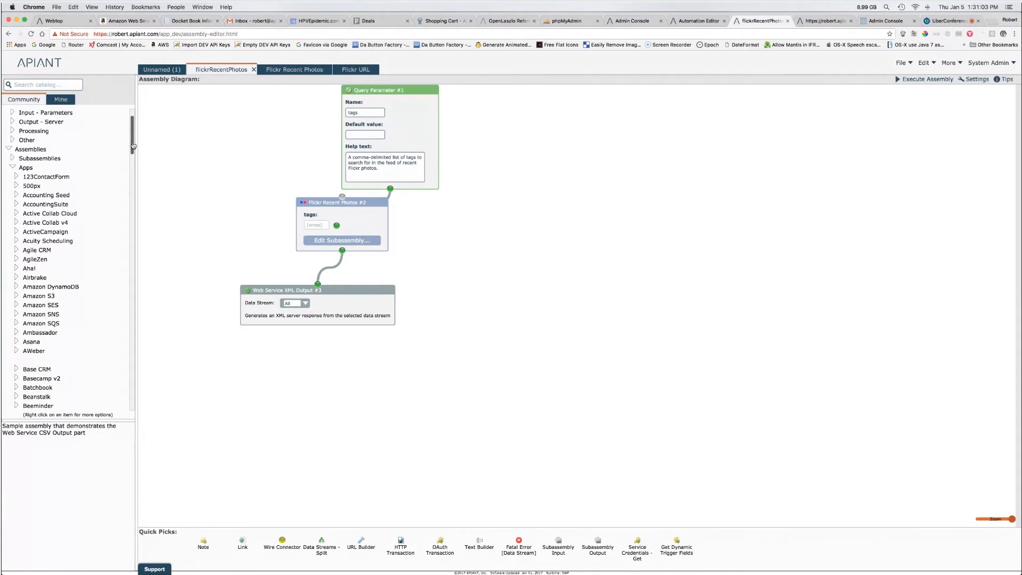
click(16, 177)
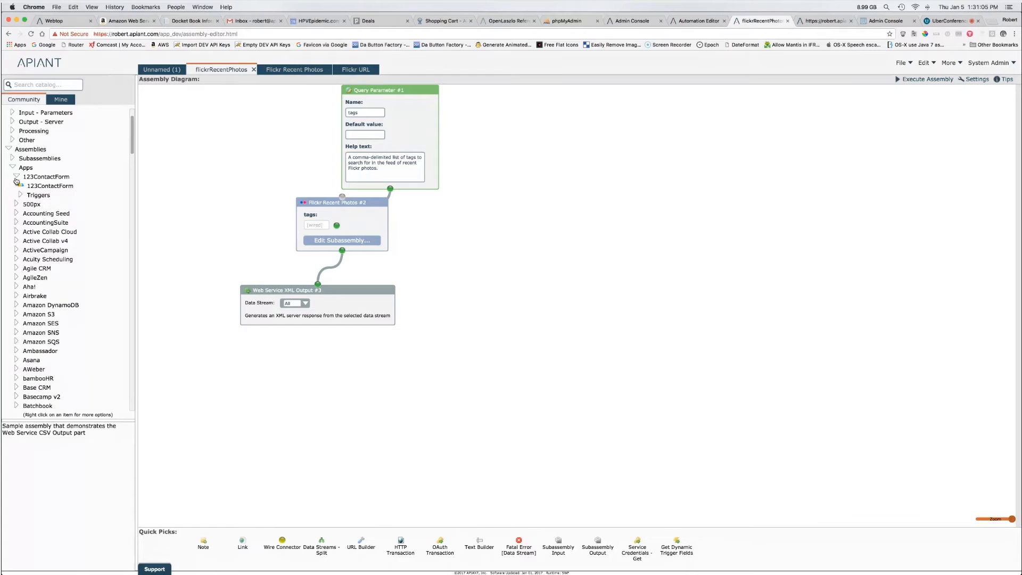
click(16, 204)
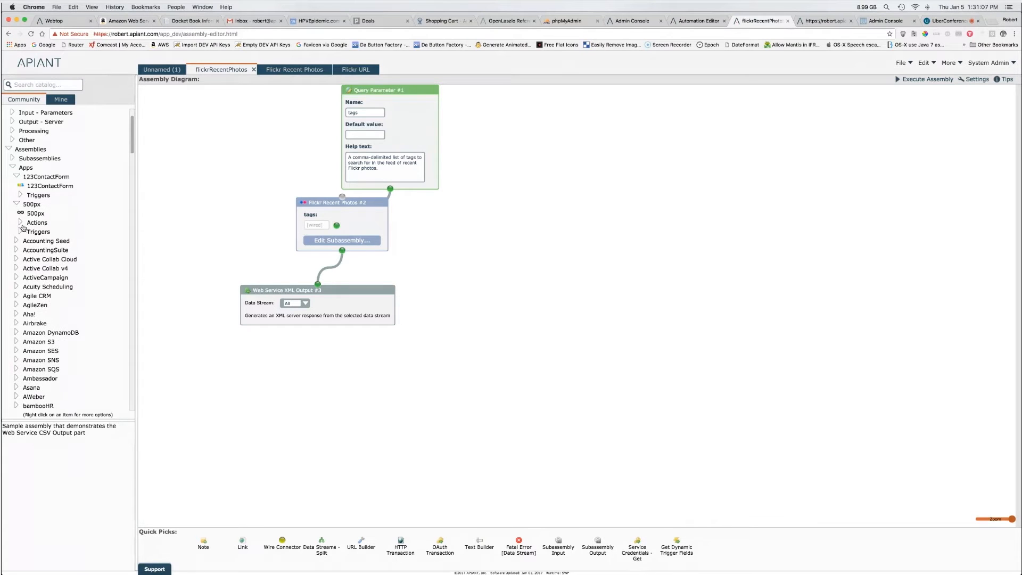
click(20, 223)
drag(52, 232, 463, 248)
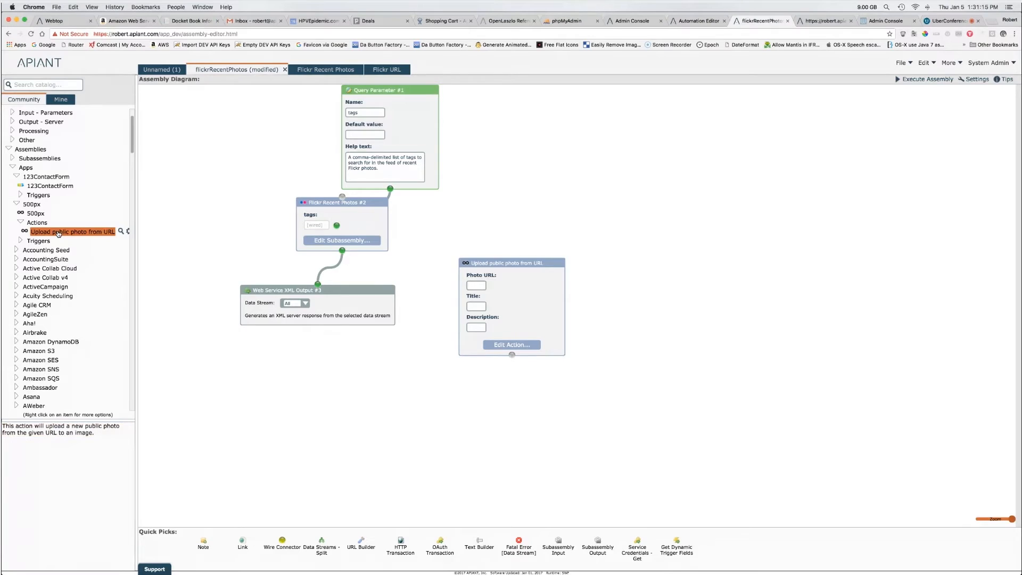
double_click(58, 232)
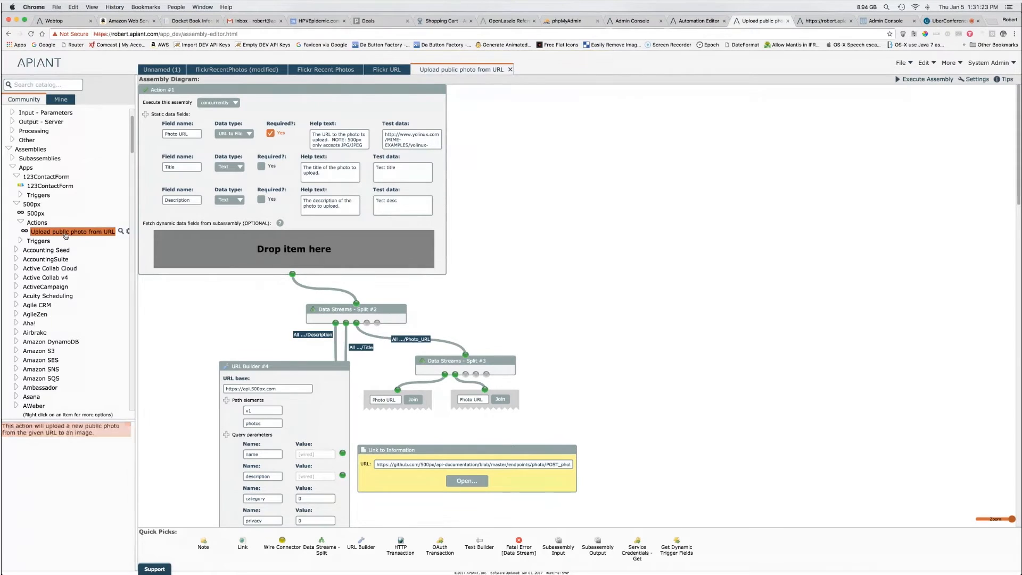
click(700, 22)
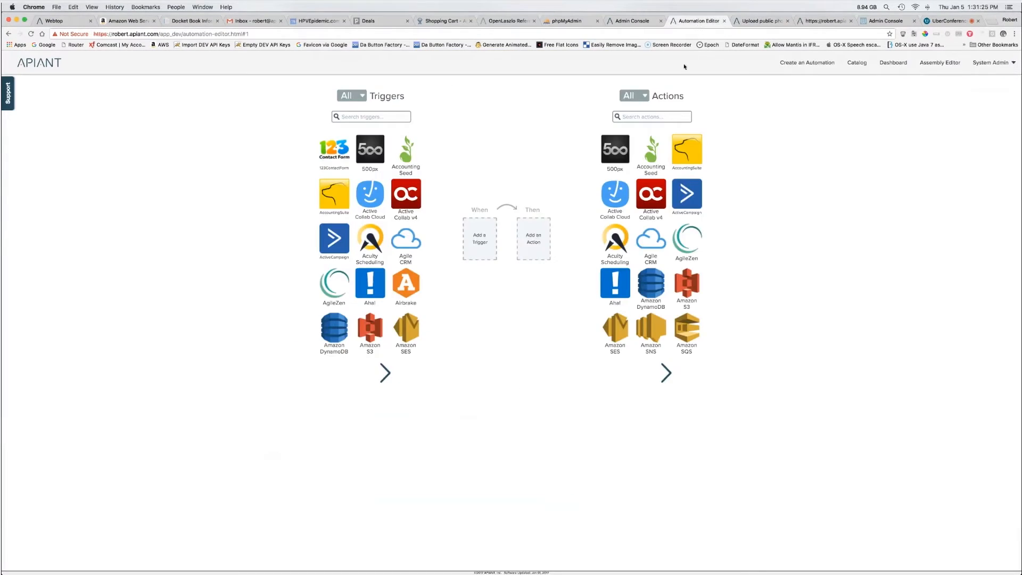
Step: Try 500px as the automation action, dismiss the choice, and return to the Upload public photo assembly
click(644, 118)
click(607, 150)
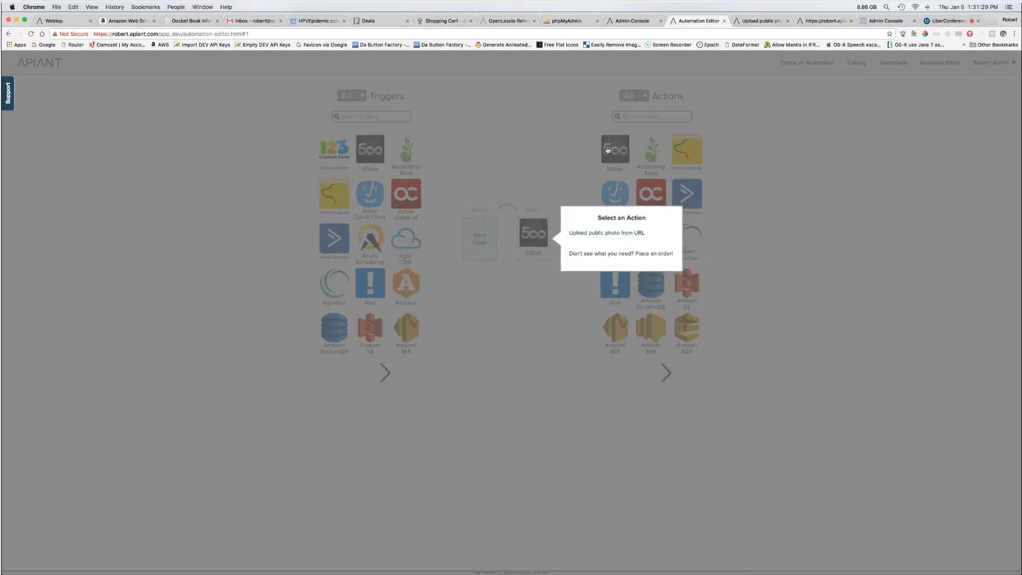
click(552, 164)
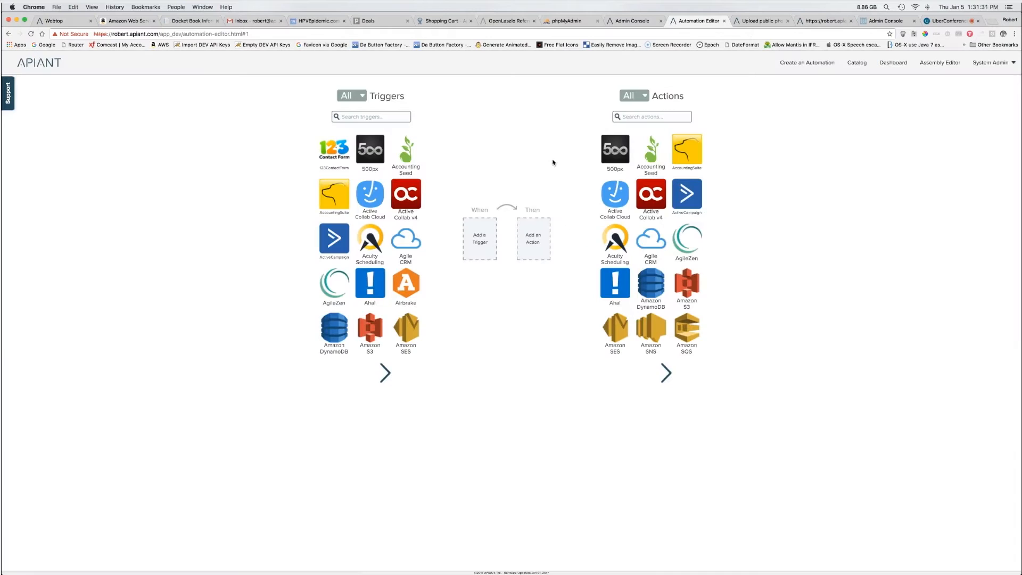
click(741, 21)
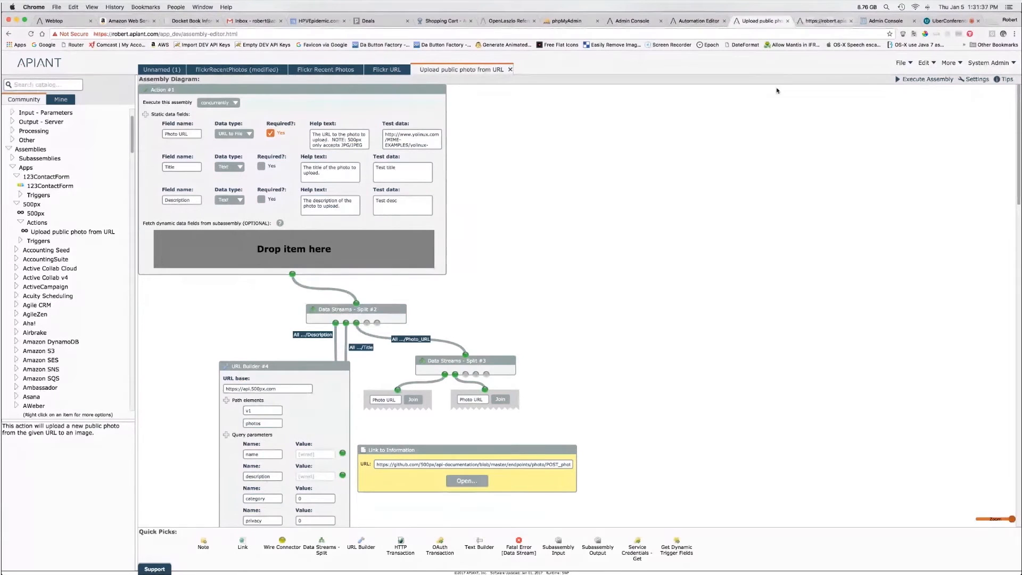
click(387, 71)
Step: Add a second Upload public photo from URL action, then reopen flickrRecentPhotos (Web Service) unmodified
click(261, 70)
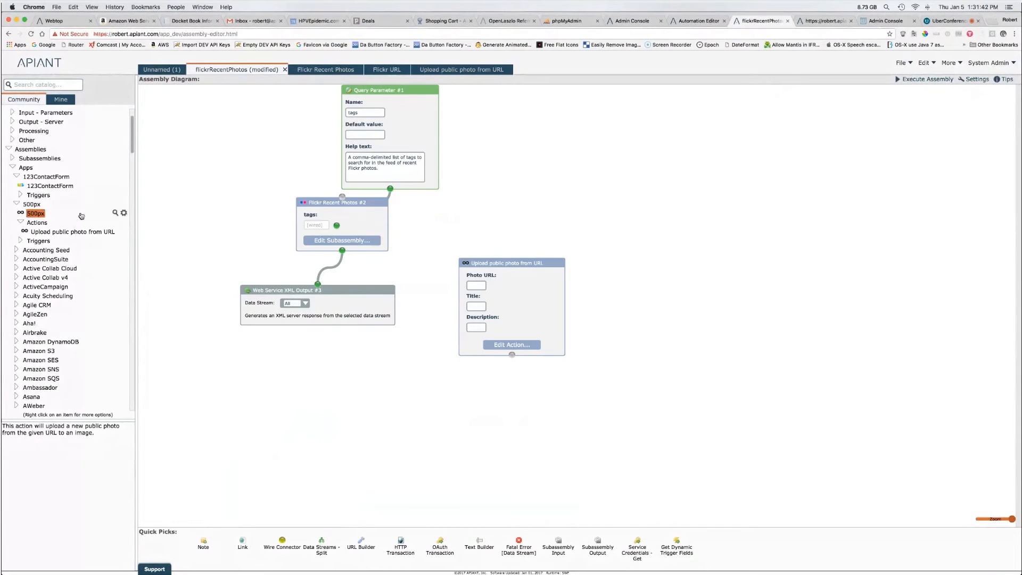
drag(68, 233, 379, 393)
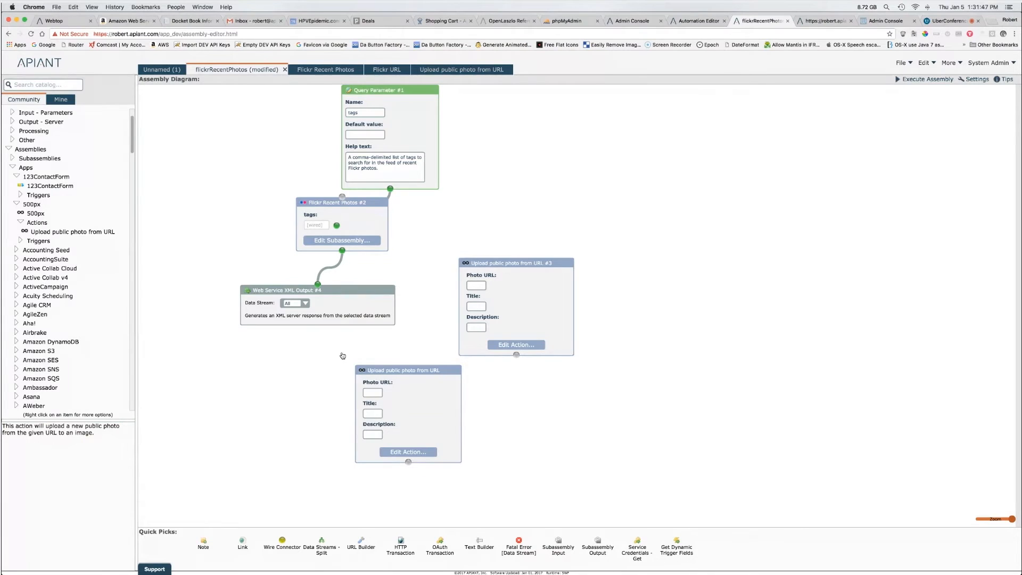
click(359, 386)
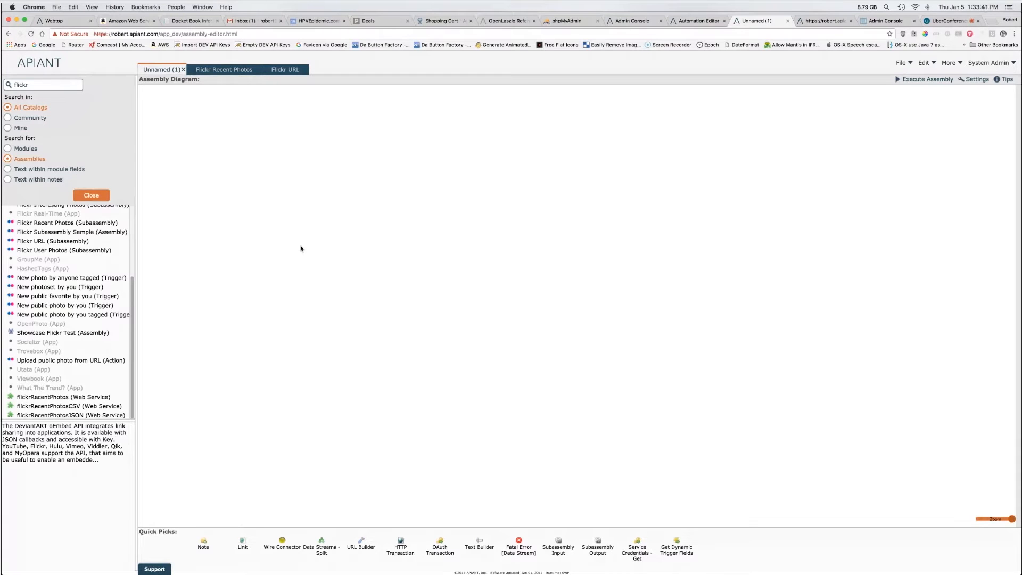
click(231, 70)
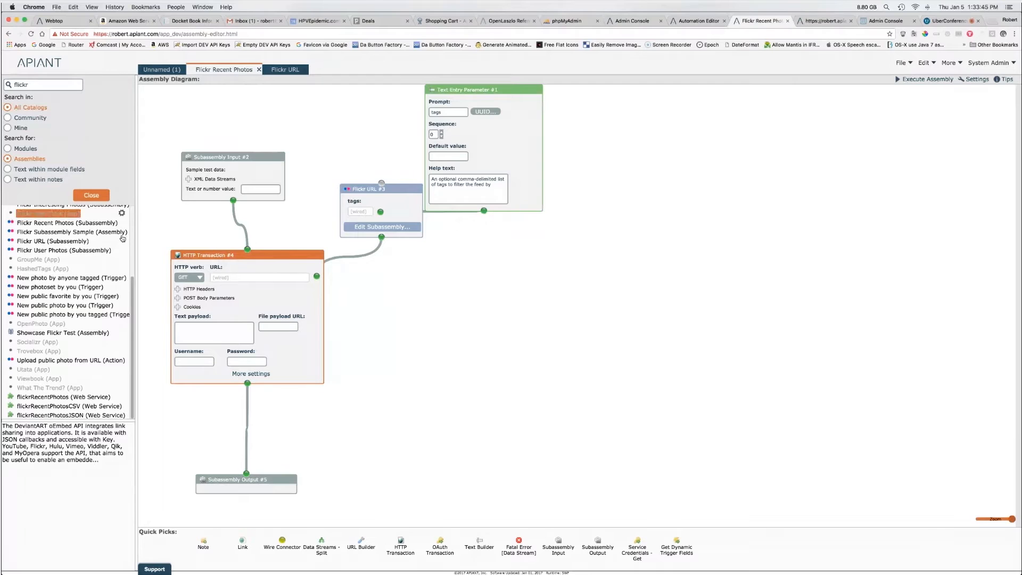
double_click(71, 397)
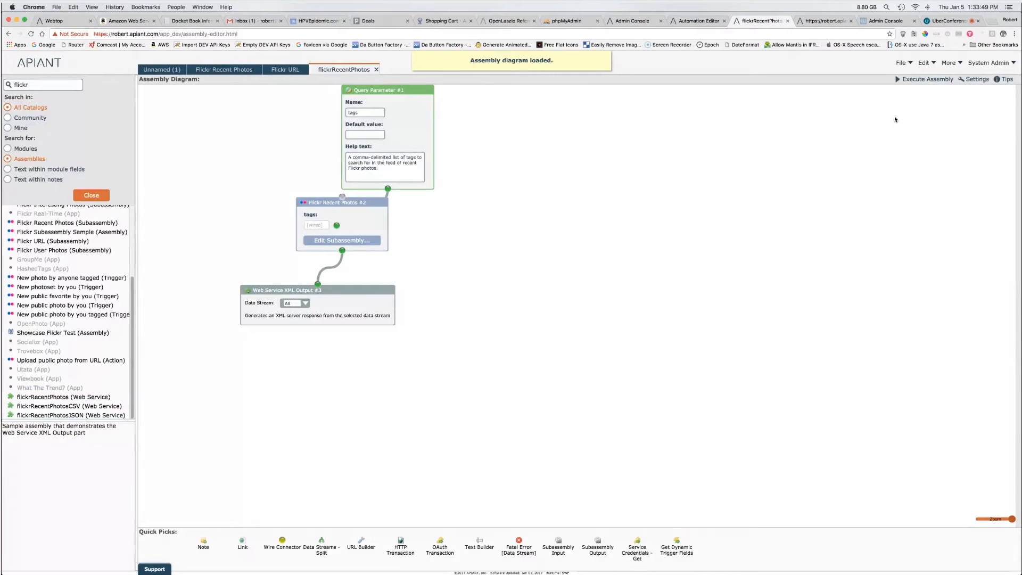
Step: Execute the flickrRecentPhotos assembly and view its XML Flickr feed output
click(913, 78)
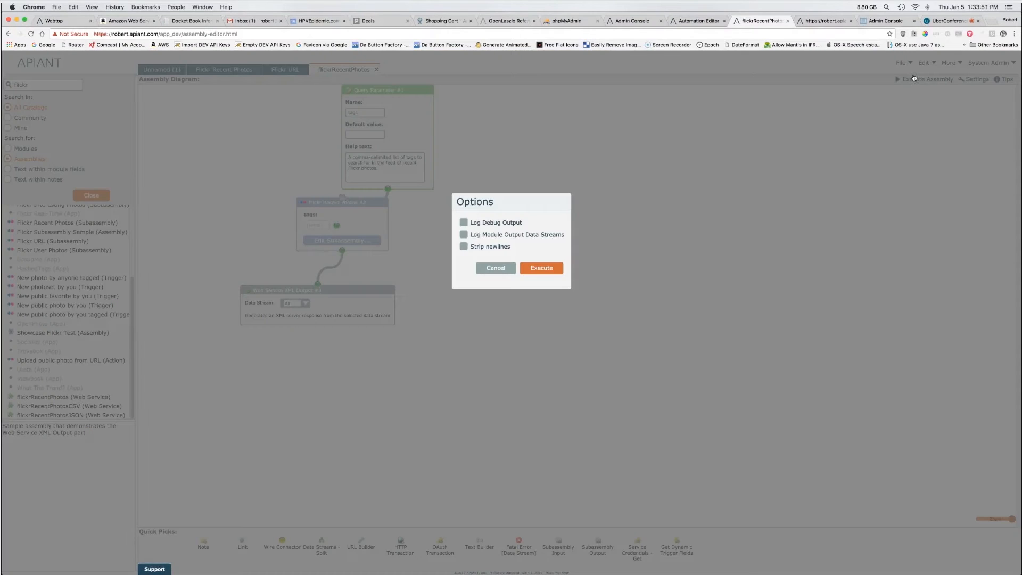
click(538, 267)
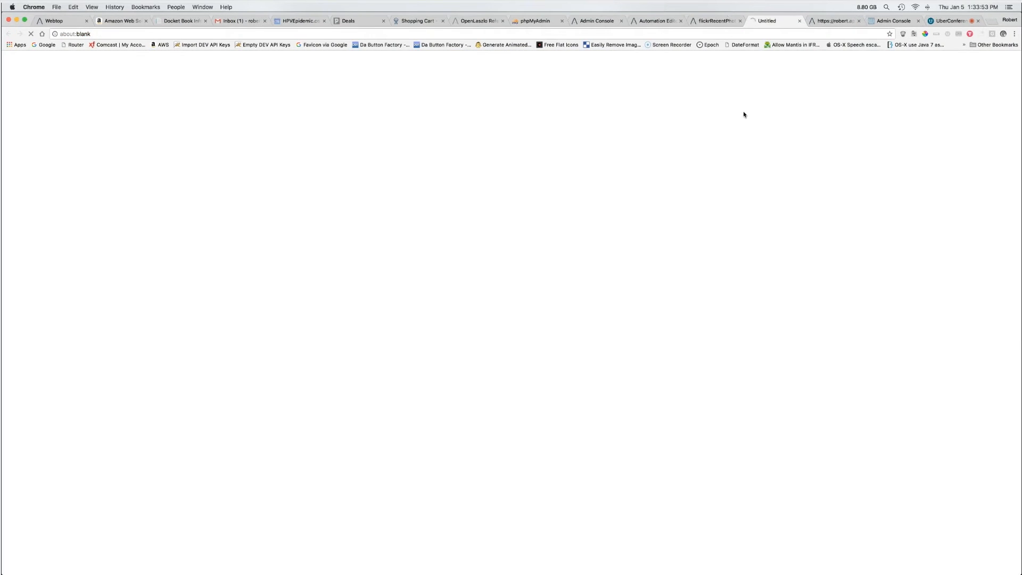
click(563, 34)
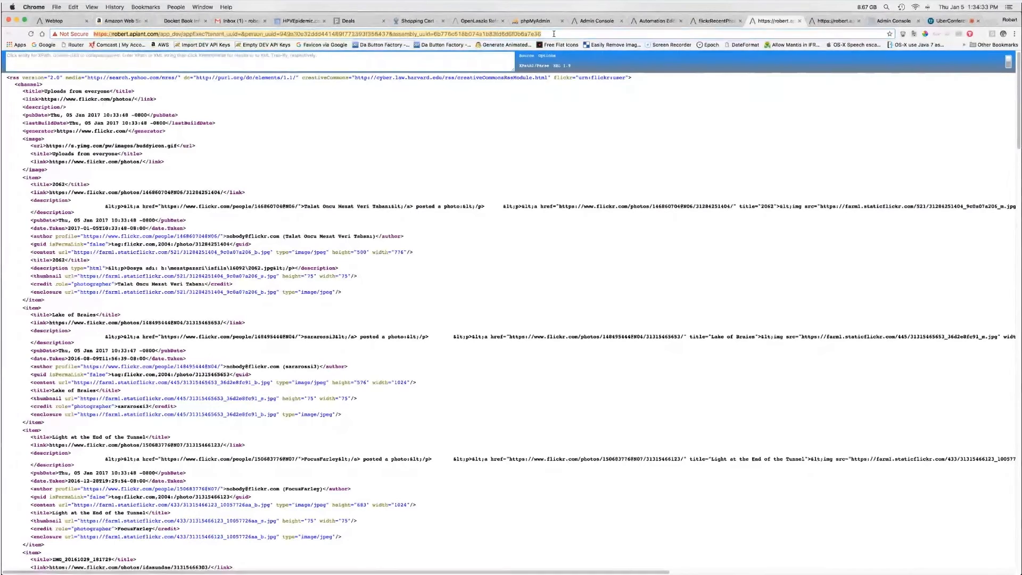
Step: Return to the assembly diagram, then switch to the Automation Editor's triggers and actions page
click(719, 22)
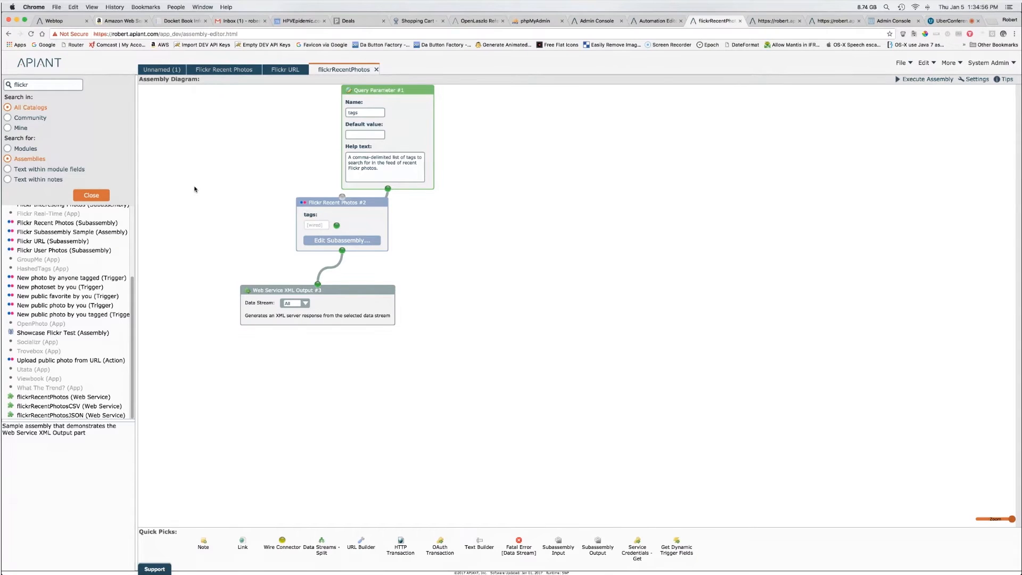
click(648, 21)
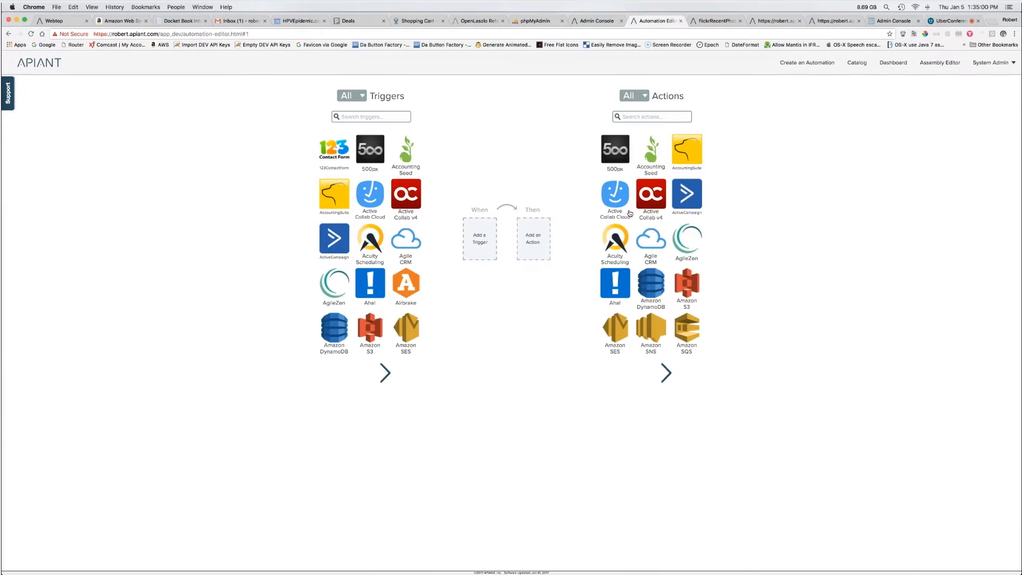
Step: Open 500px > Actions > Upload public photo from URL from the catalog tree in a new editor tab
mouse_move(657, 155)
click(719, 21)
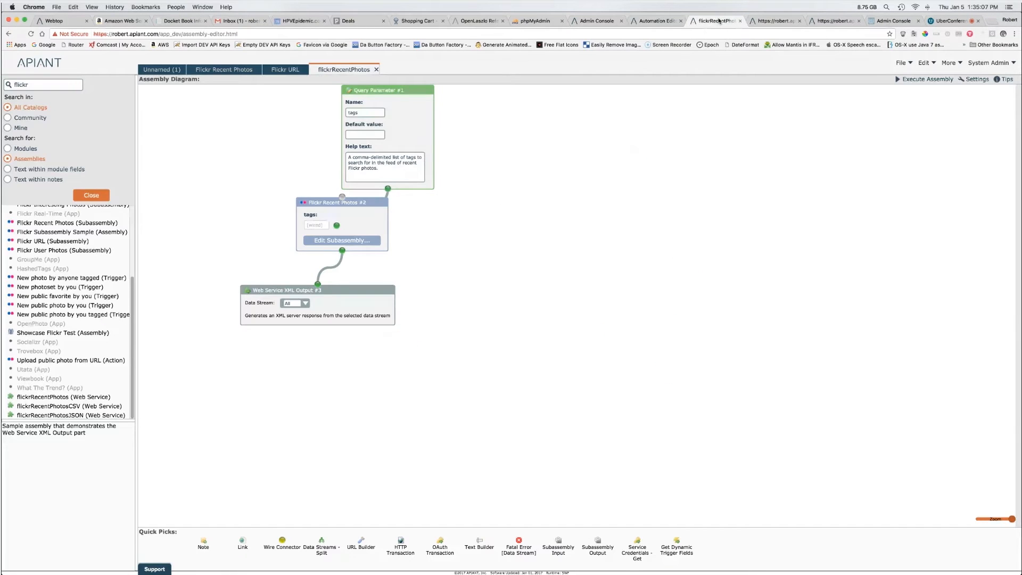
click(93, 198)
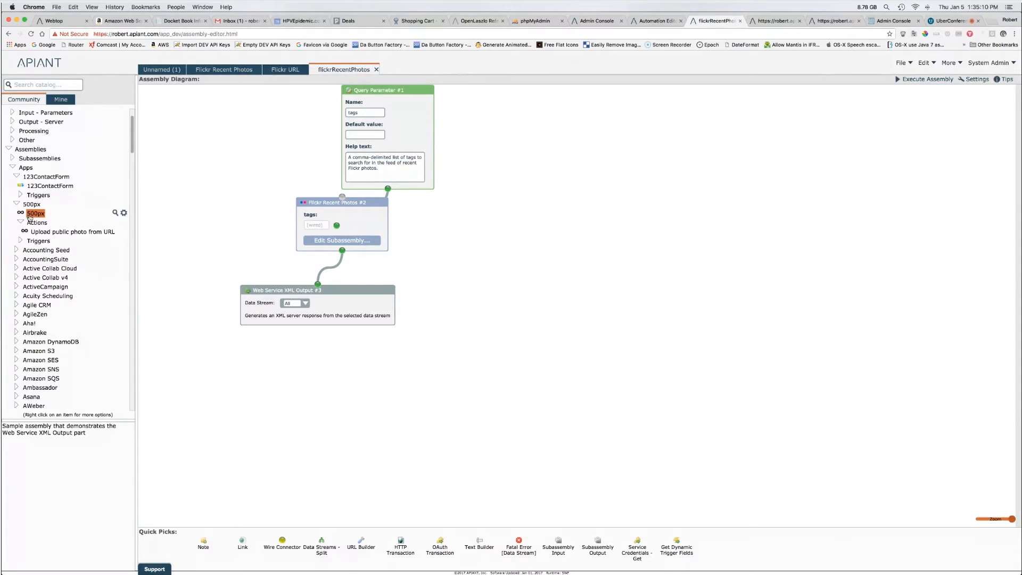
double_click(46, 232)
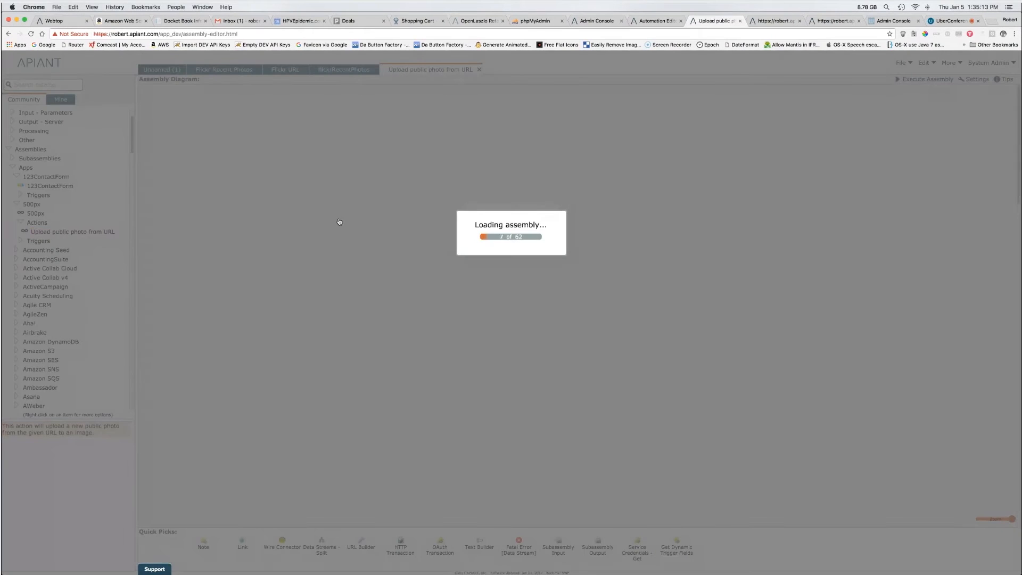
click(658, 21)
mouse_move(615, 150)
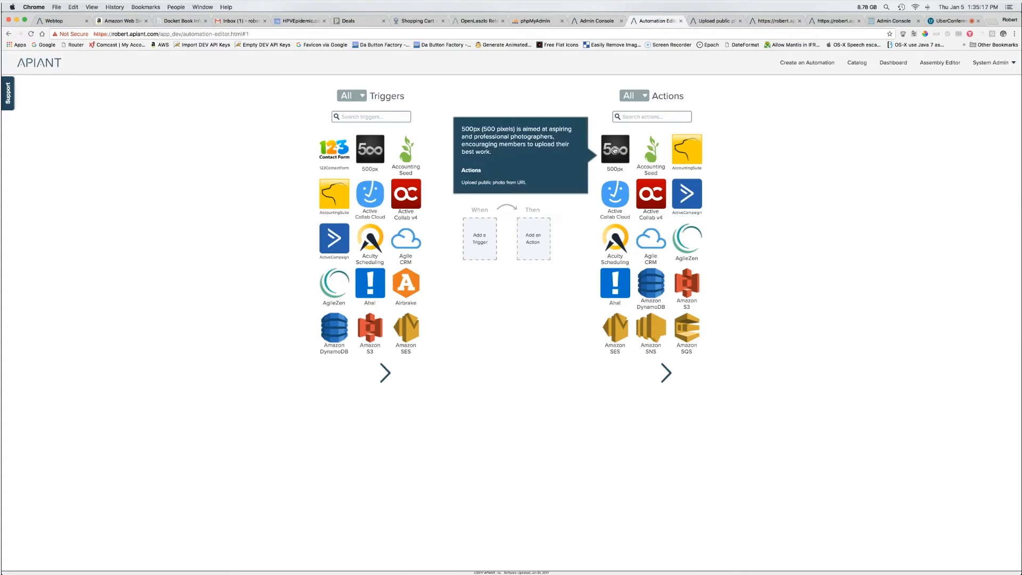
click(716, 21)
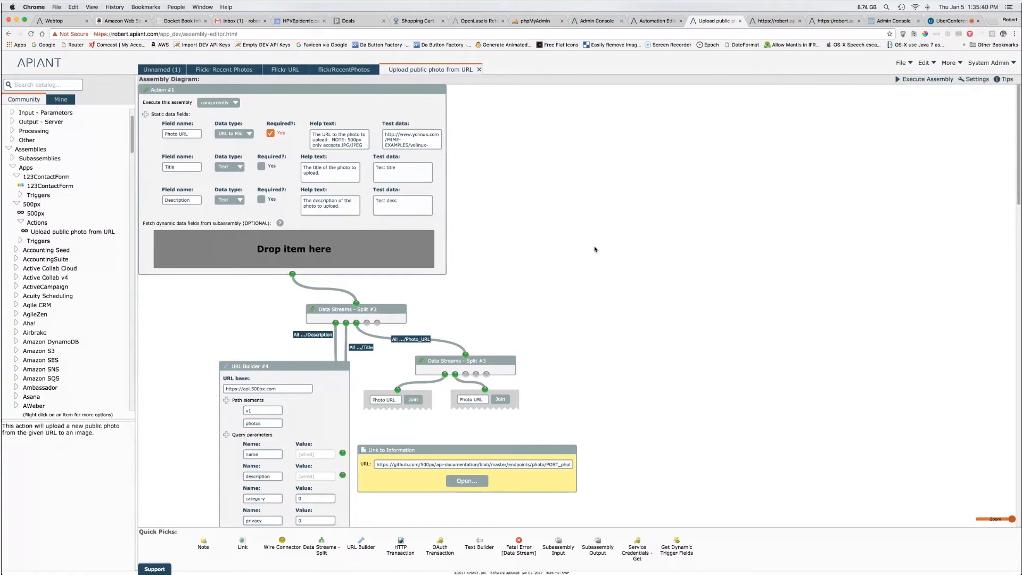
Step: Add the Agile CRM Add tag to contact module to the photo-upload diagram
click(48, 306)
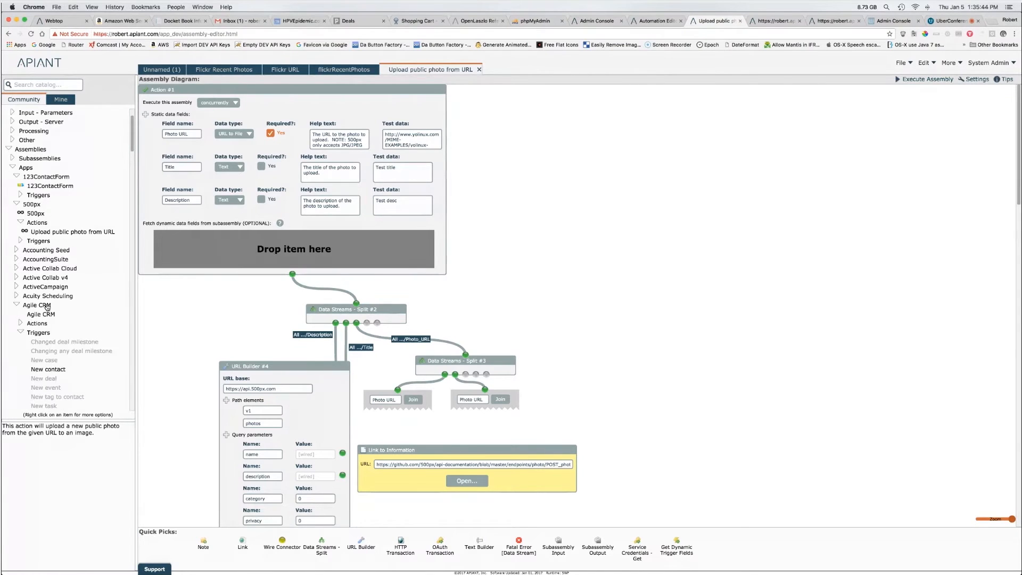
click(21, 332)
click(21, 324)
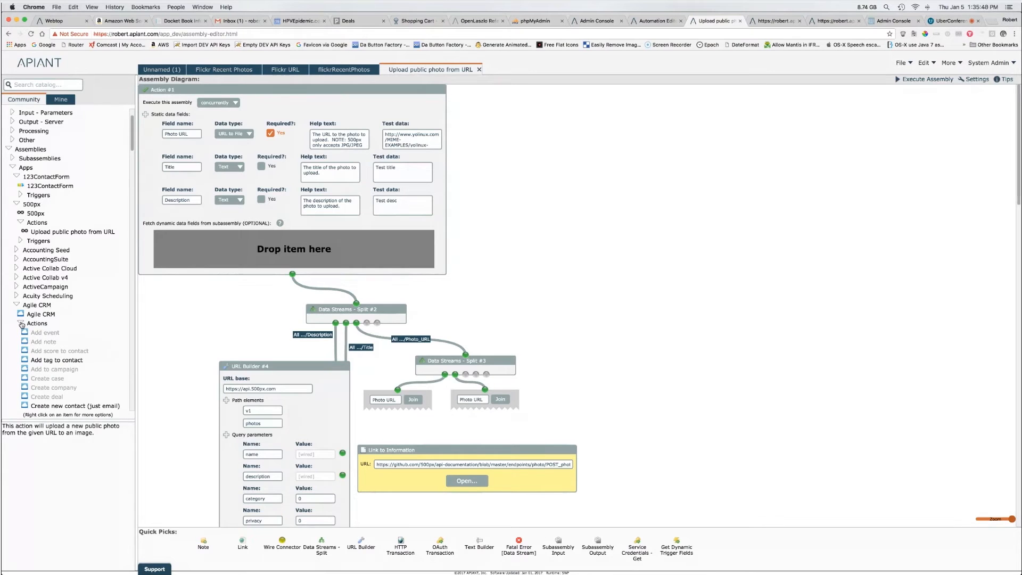
drag(51, 361, 574, 216)
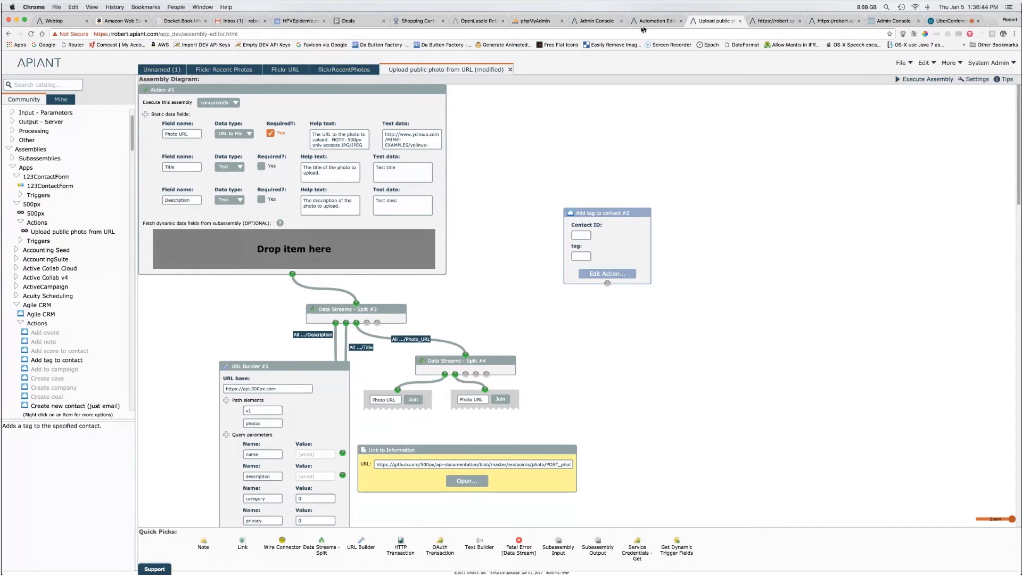
Step: In the Automation Editor, choose 500px Upload public photo from URL as the action
click(658, 21)
click(616, 150)
click(604, 234)
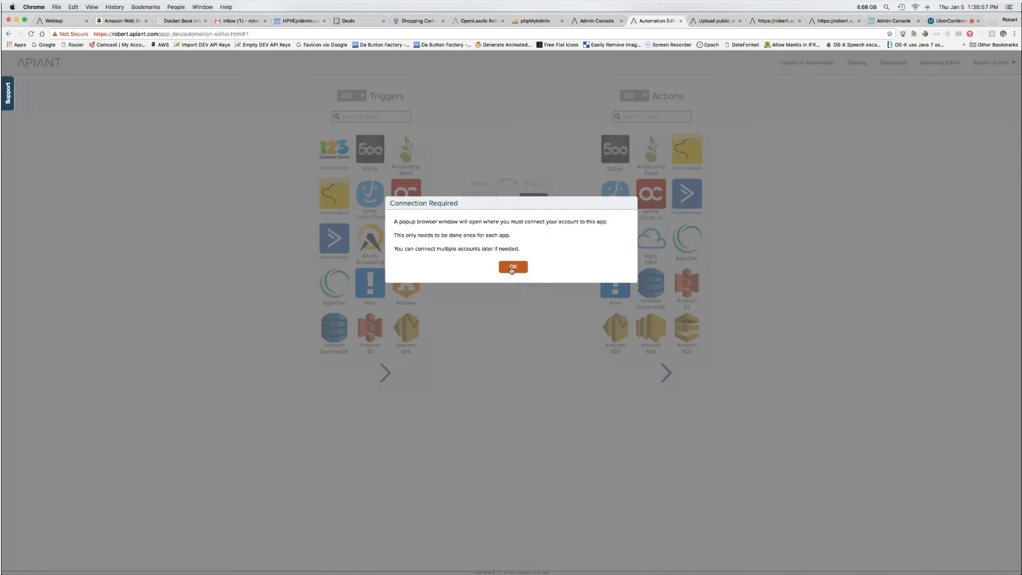
Step: Dismiss the Connection Required notice, sign-in popup and OAuth error, and return to the photo-upload assembly
click(511, 267)
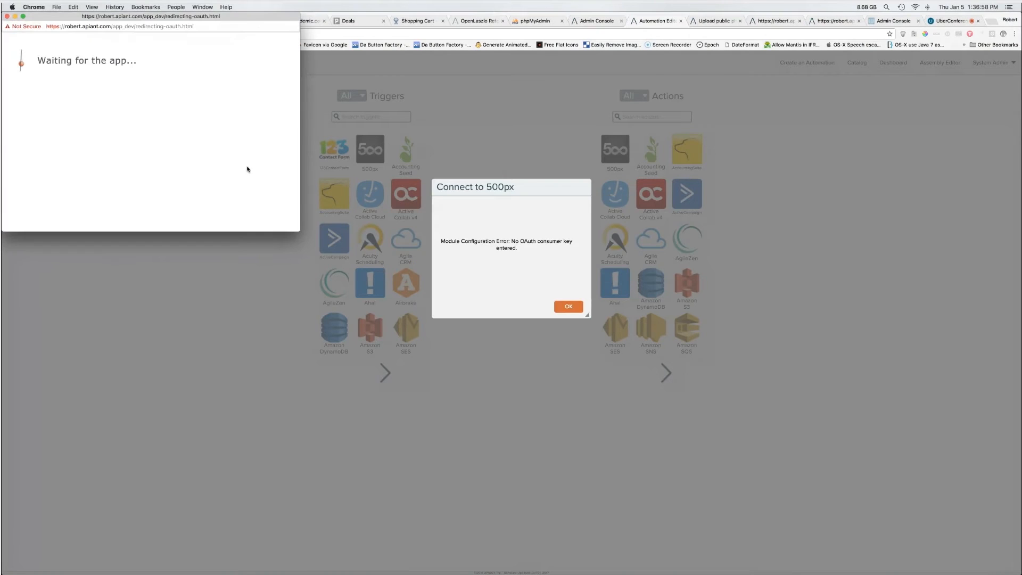
click(7, 17)
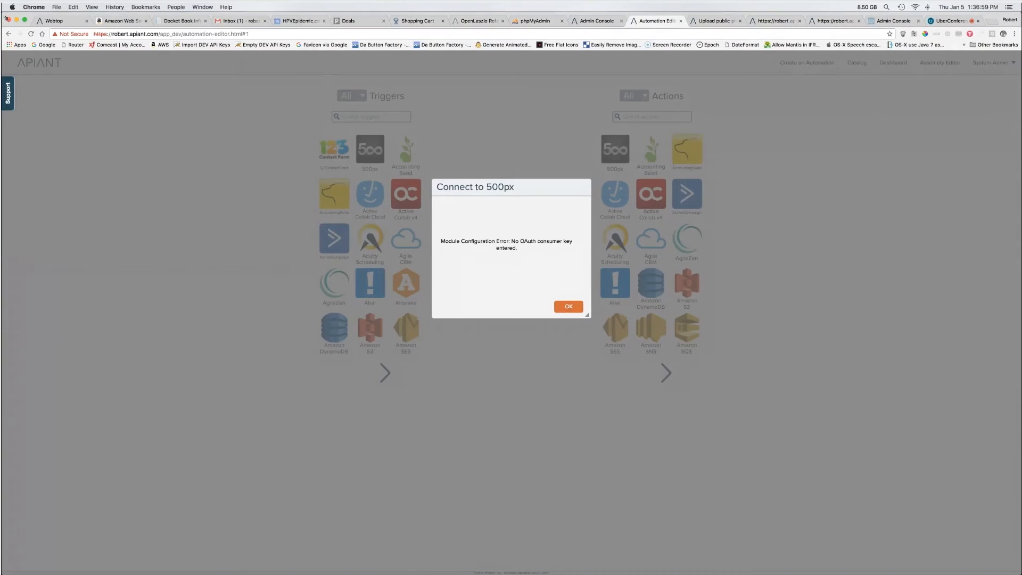
click(575, 308)
click(716, 21)
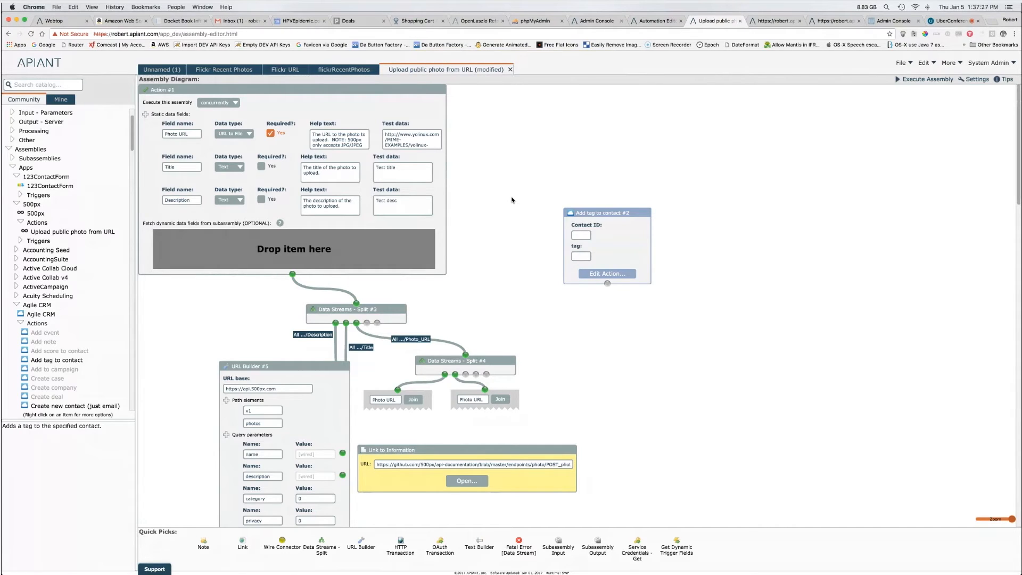
Step: Enable the Show service account fields option in Editor Settings
mouse_move(586, 225)
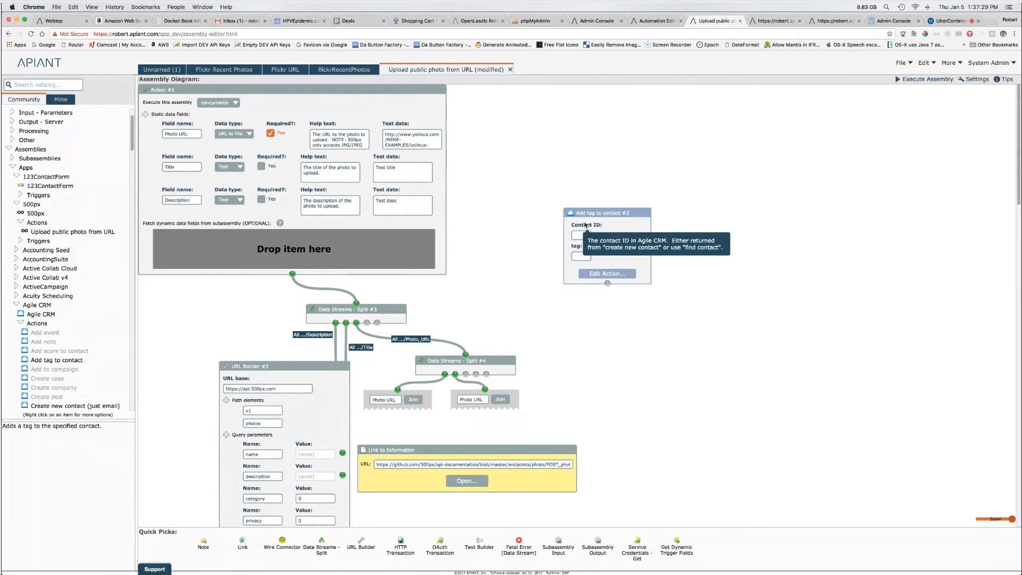
click(978, 81)
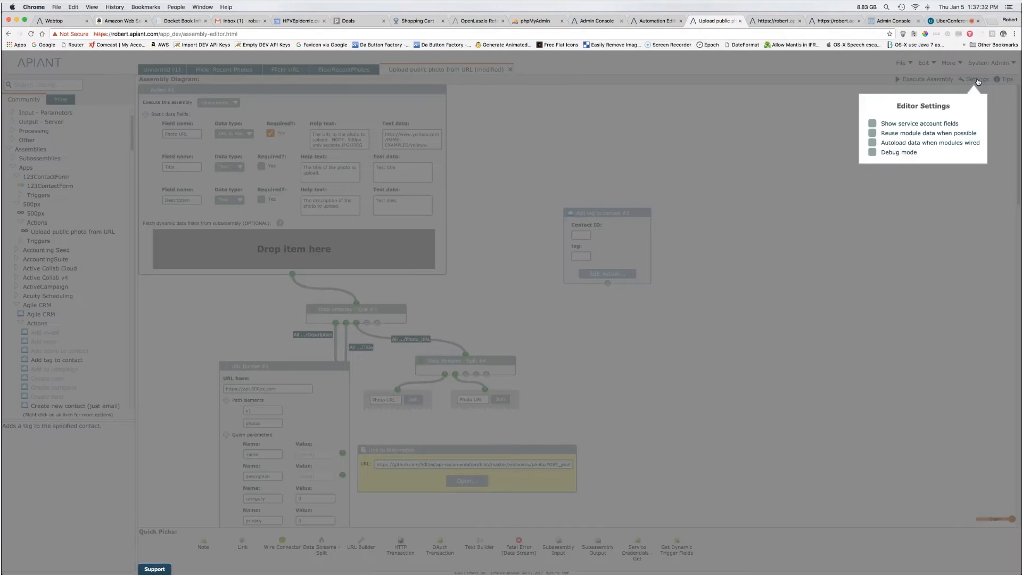
click(912, 124)
mouse_move(912, 125)
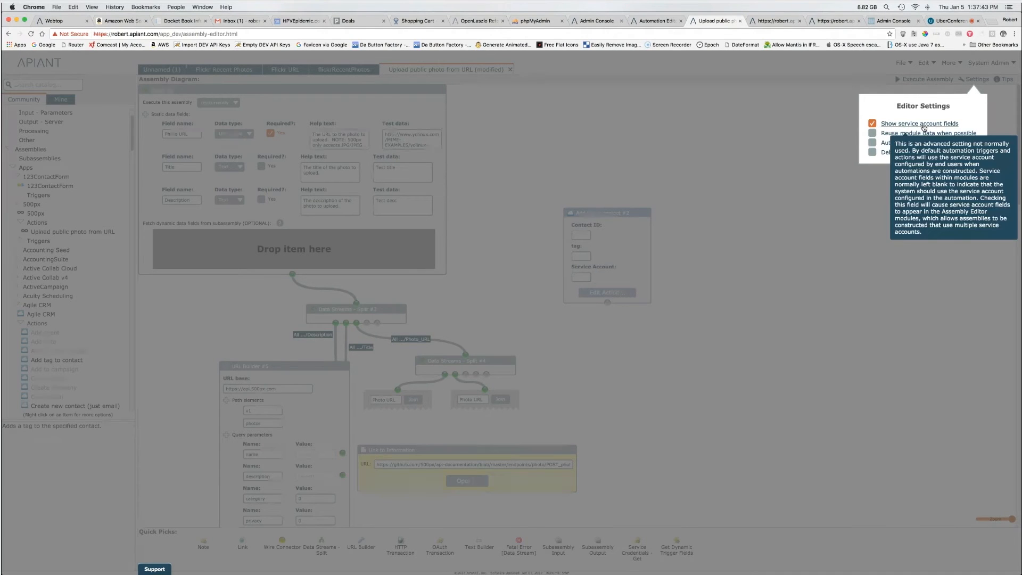
click(676, 215)
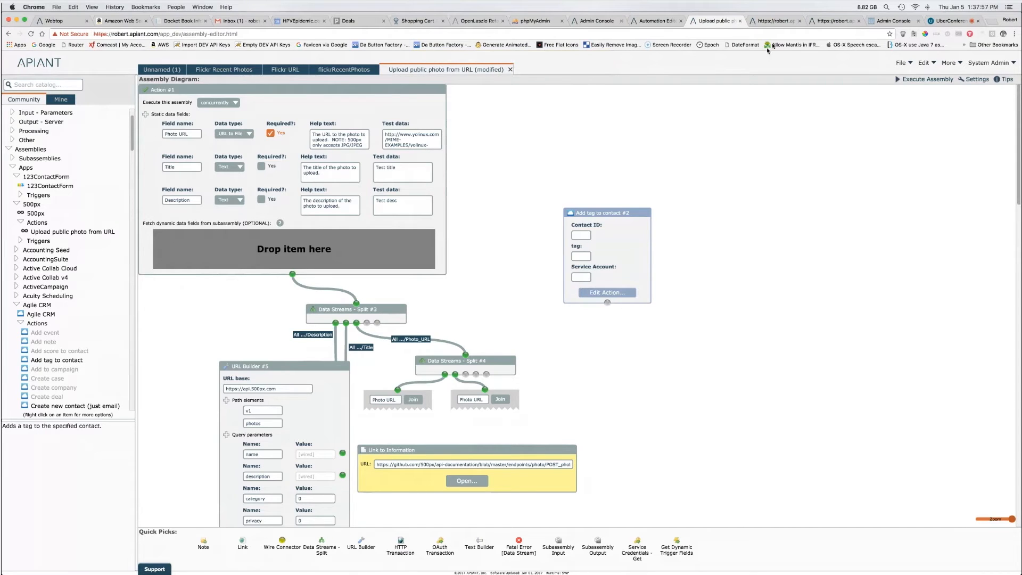
click(775, 21)
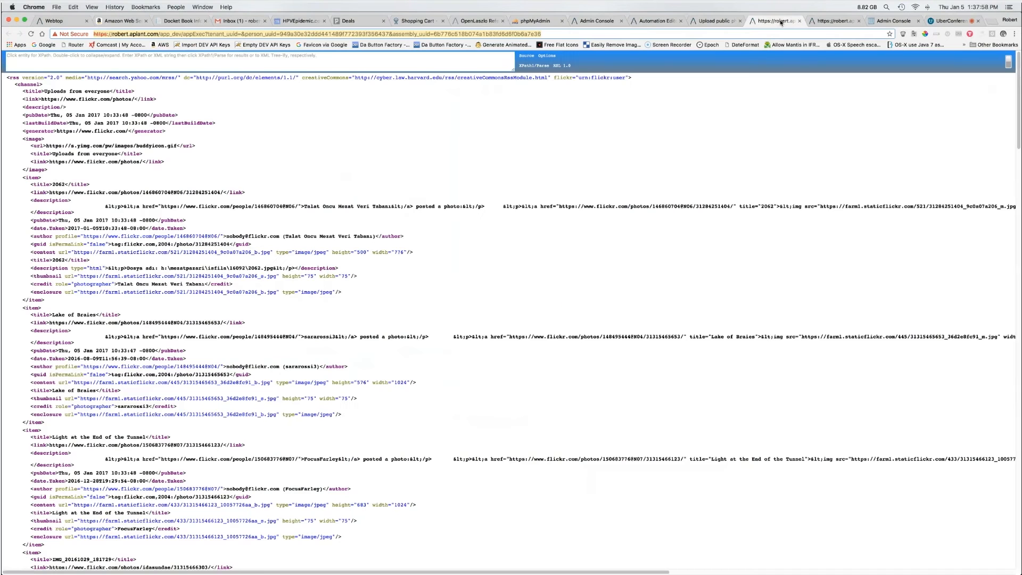
click(672, 24)
click(857, 63)
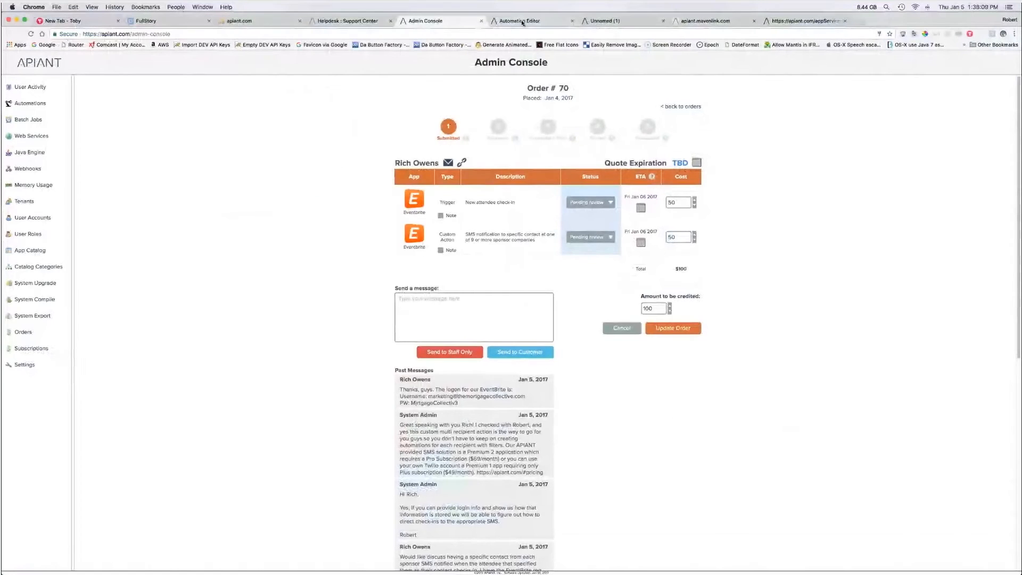
click(524, 22)
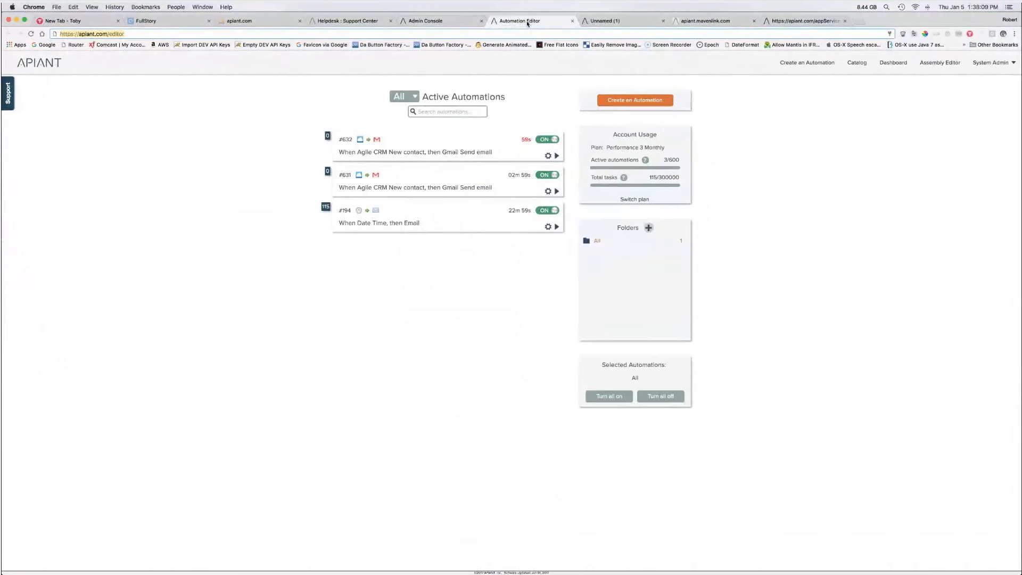
click(857, 64)
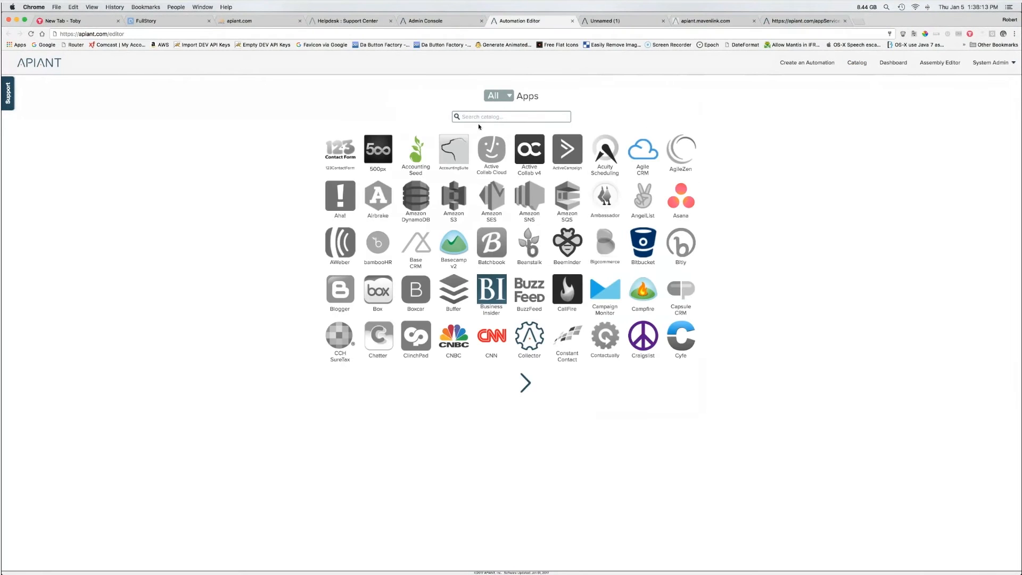
click(420, 156)
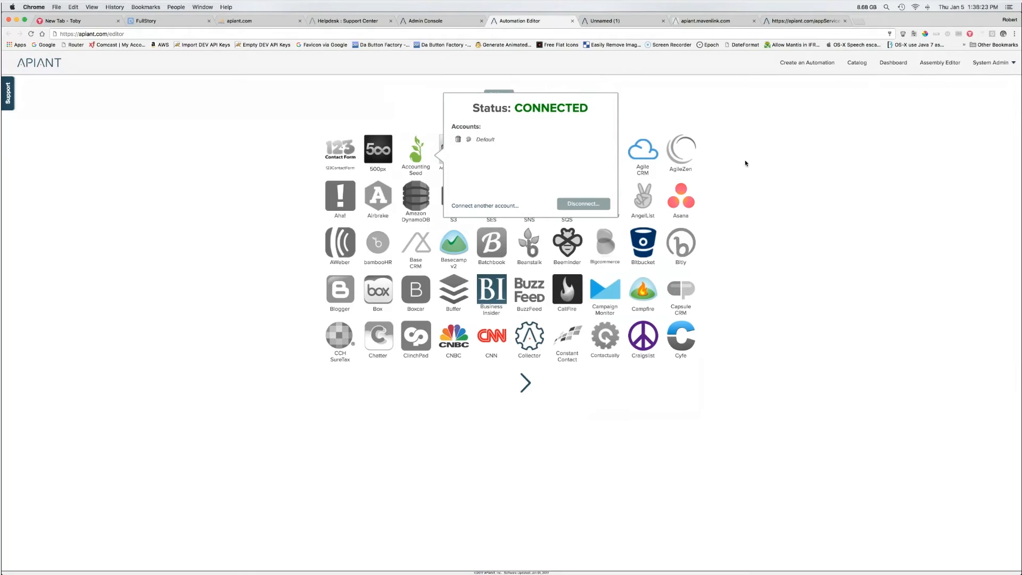
click(740, 186)
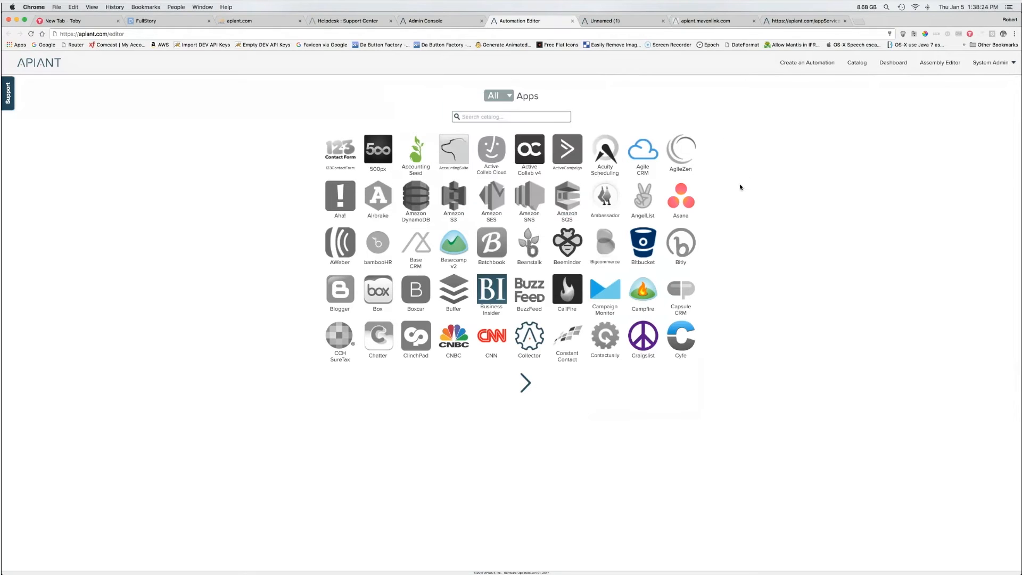
click(420, 161)
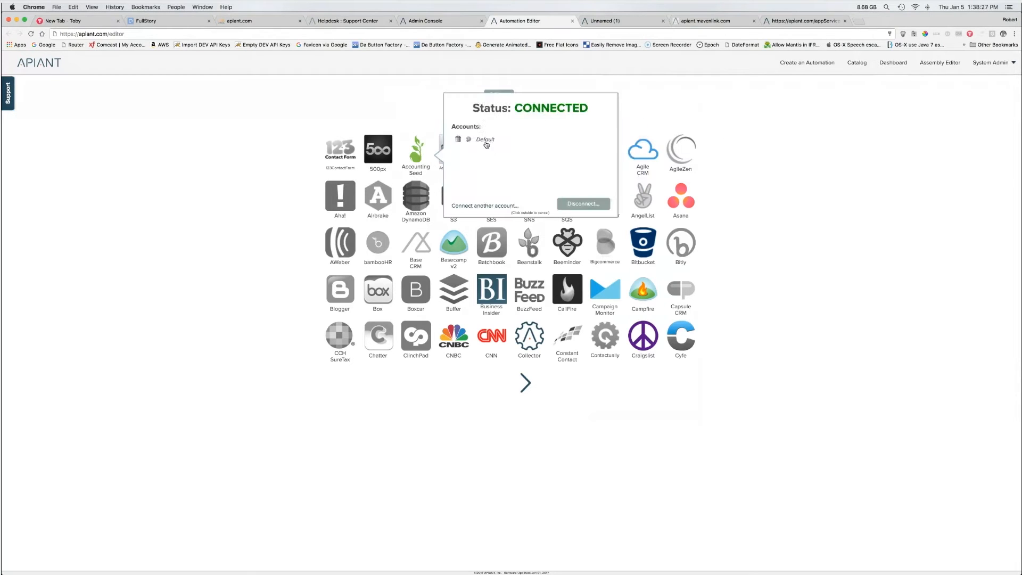
click(735, 187)
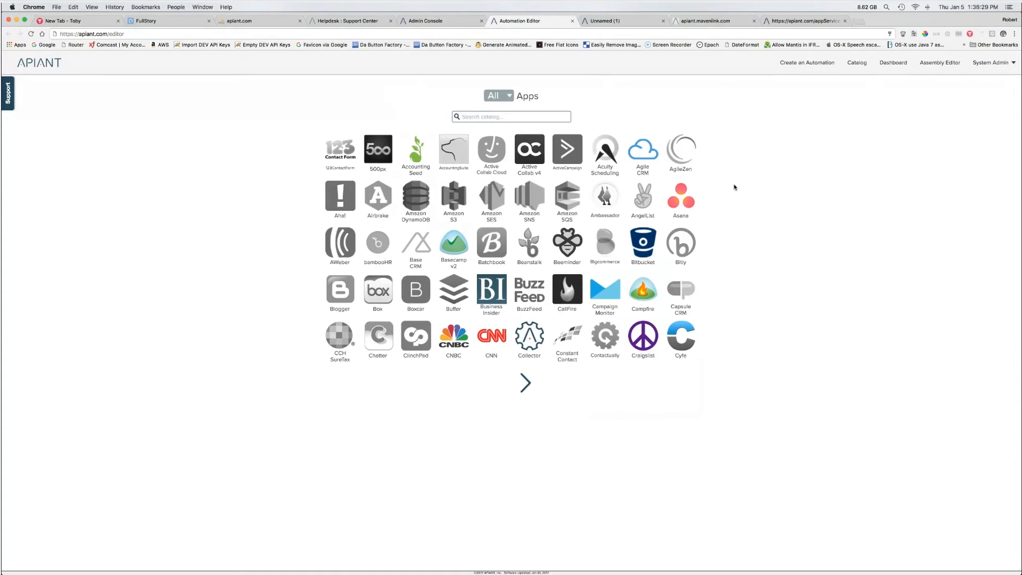
key(ctrl+Up)
click(479, 149)
click(716, 23)
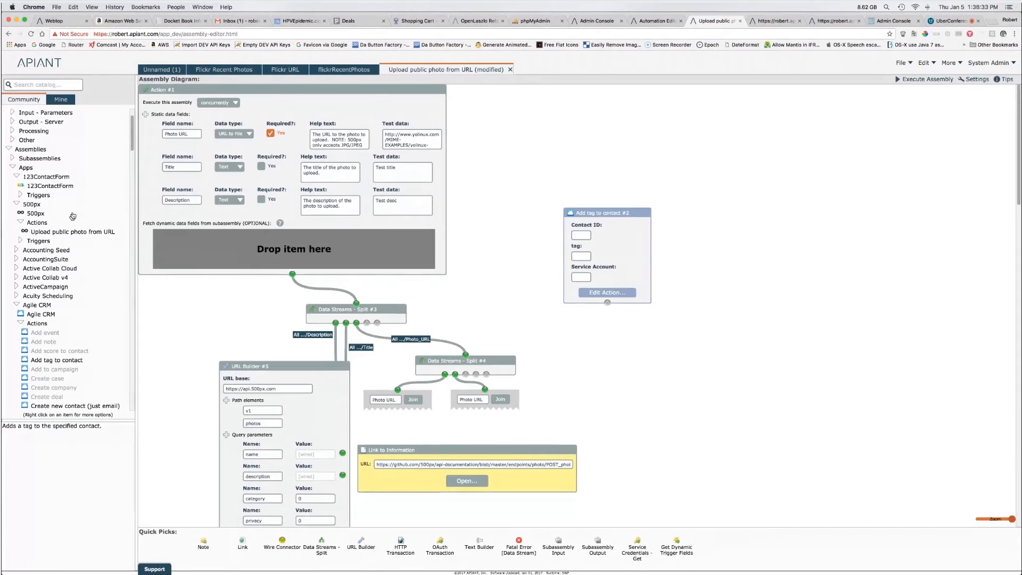
Step: Open the Agile CRM Add tag to contact assembly from the catalog in its own tab
click(54, 233)
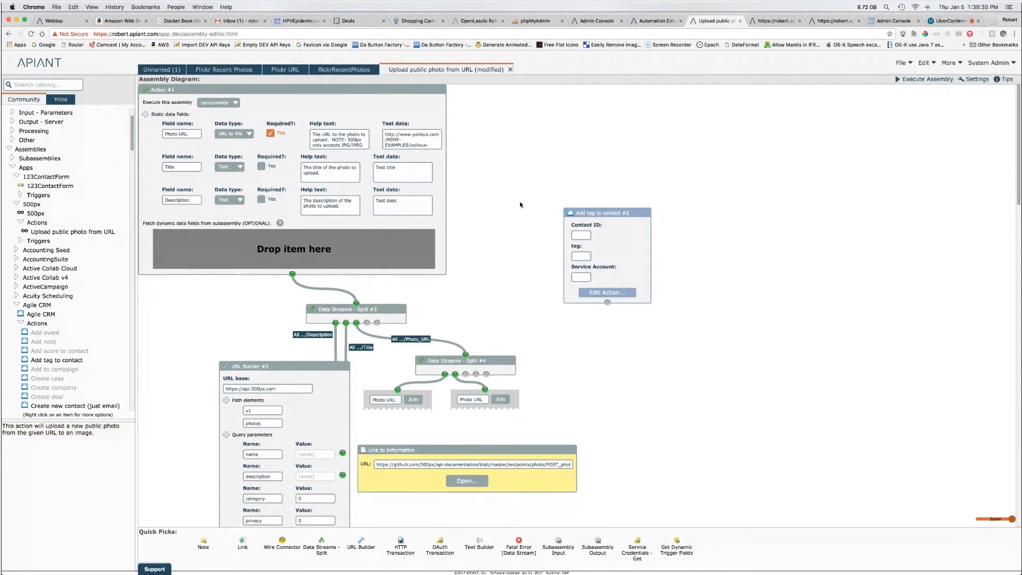
drag(550, 211, 551, 212)
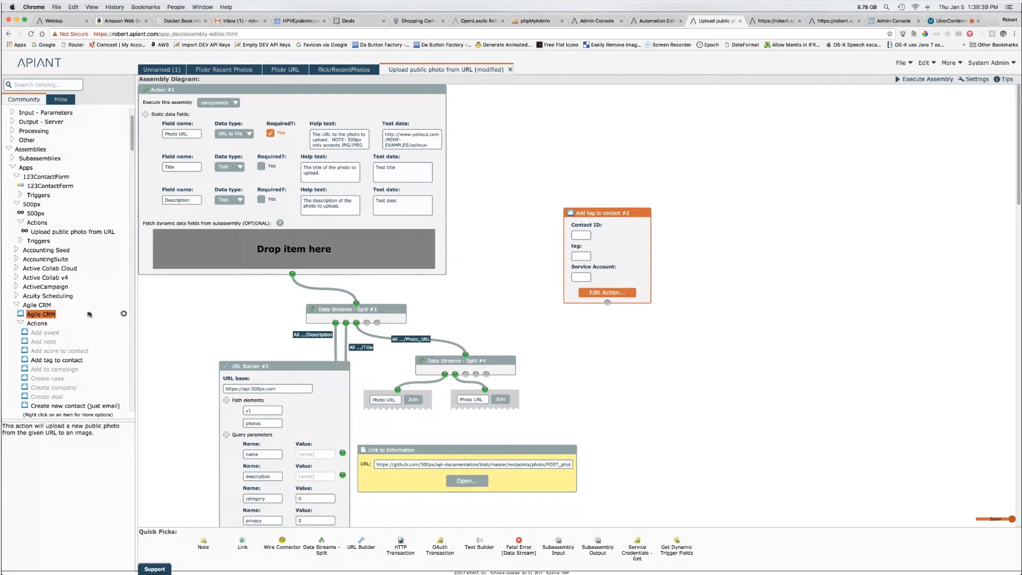
drag(530, 188, 667, 330)
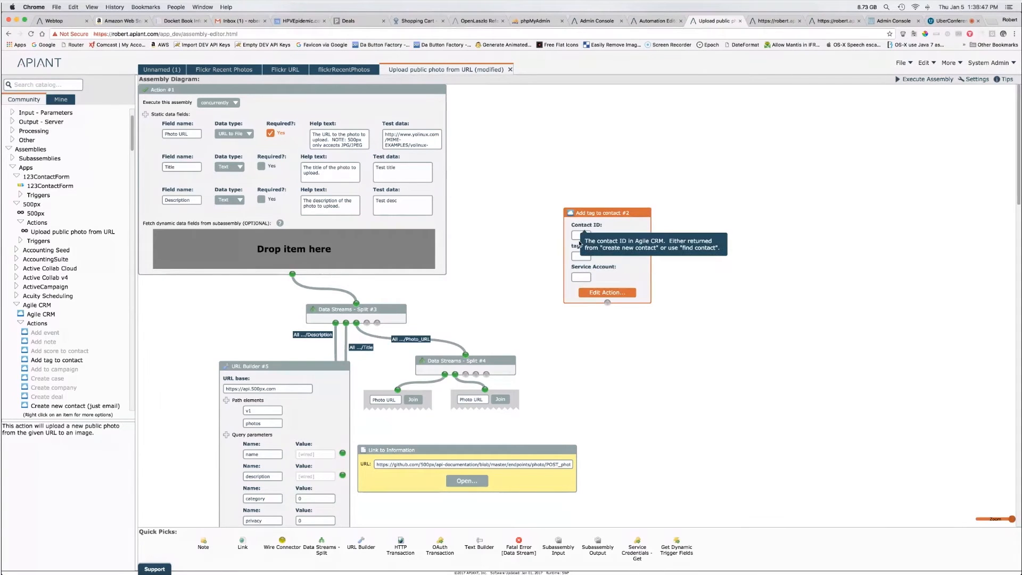
double_click(56, 360)
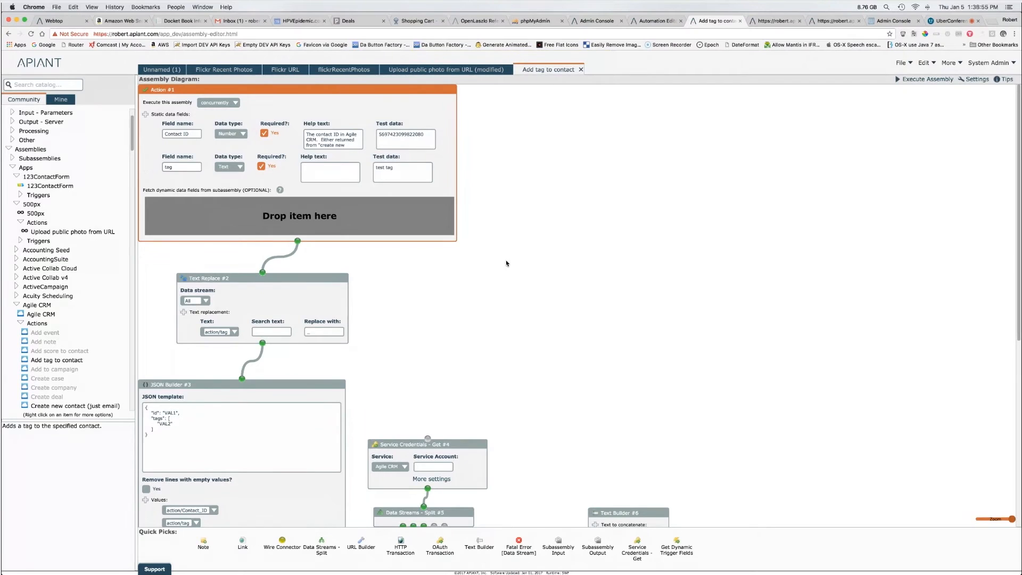
Step: Open the Google Sheets Add row to spreadsheet assembly from the catalog
click(482, 70)
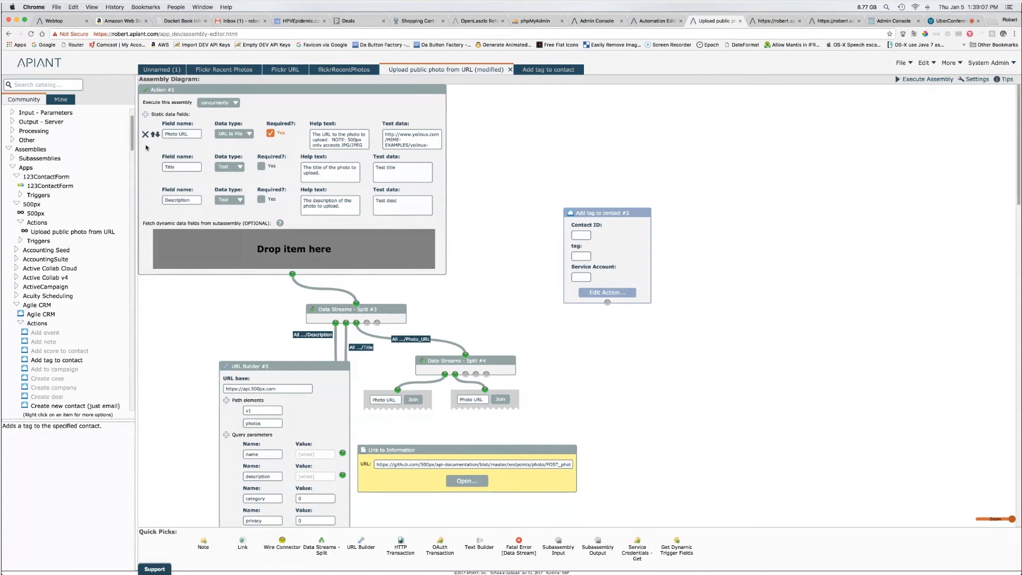
drag(133, 134, 138, 247)
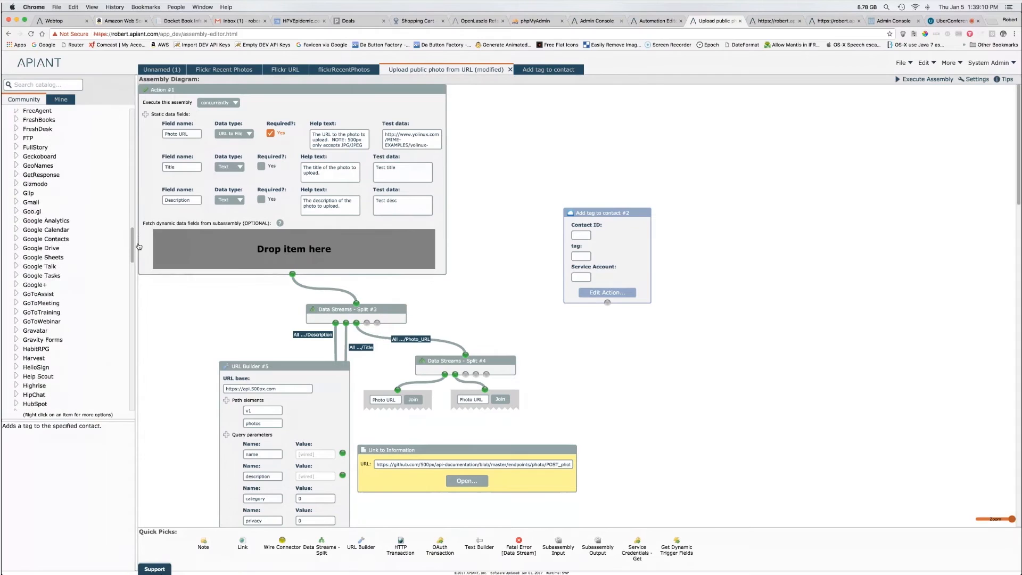
click(18, 257)
click(20, 276)
double_click(43, 285)
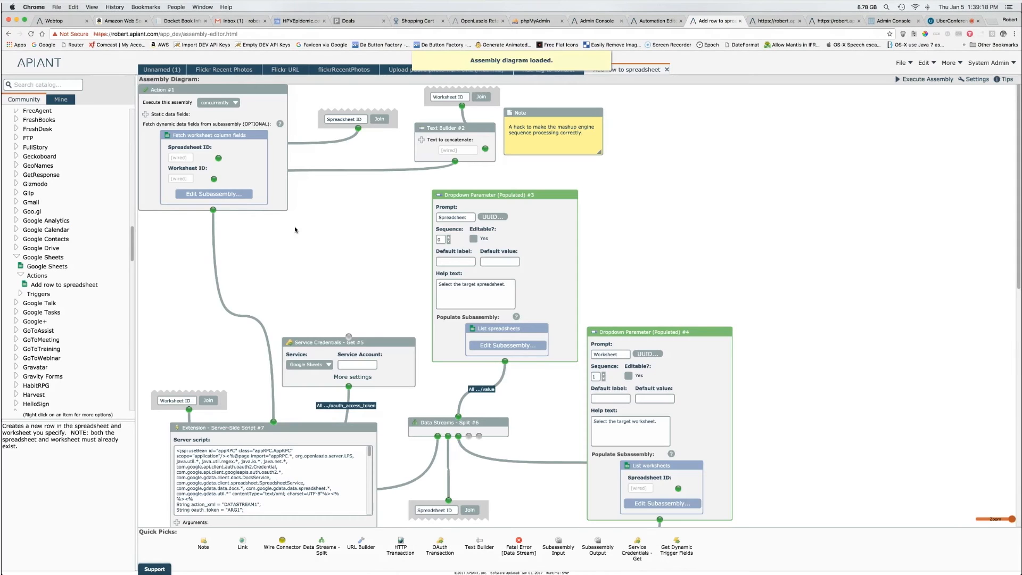
drag(311, 229, 108, 88)
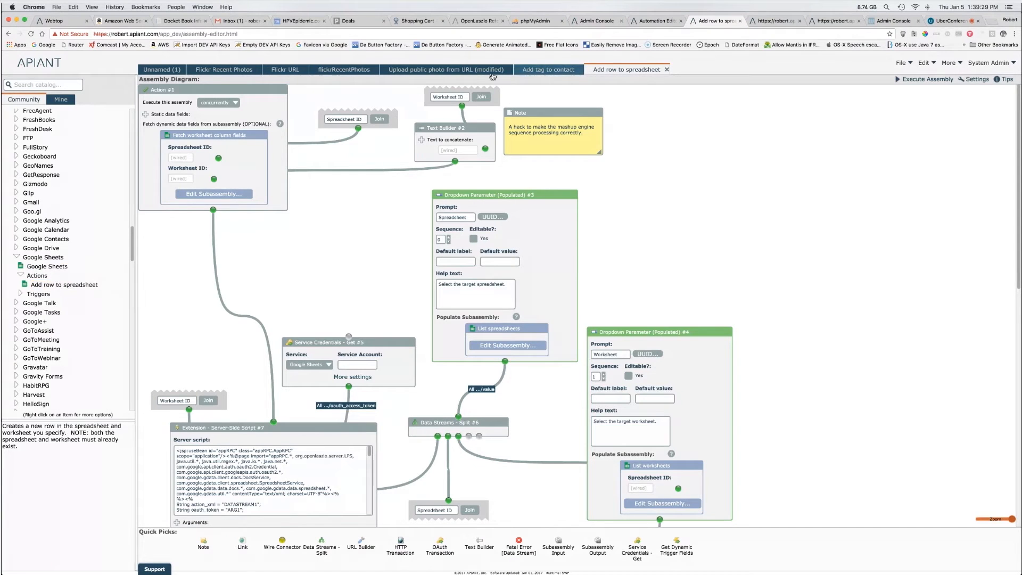
Step: Back on the photo-upload diagram, select the Add tag to contact module
click(434, 73)
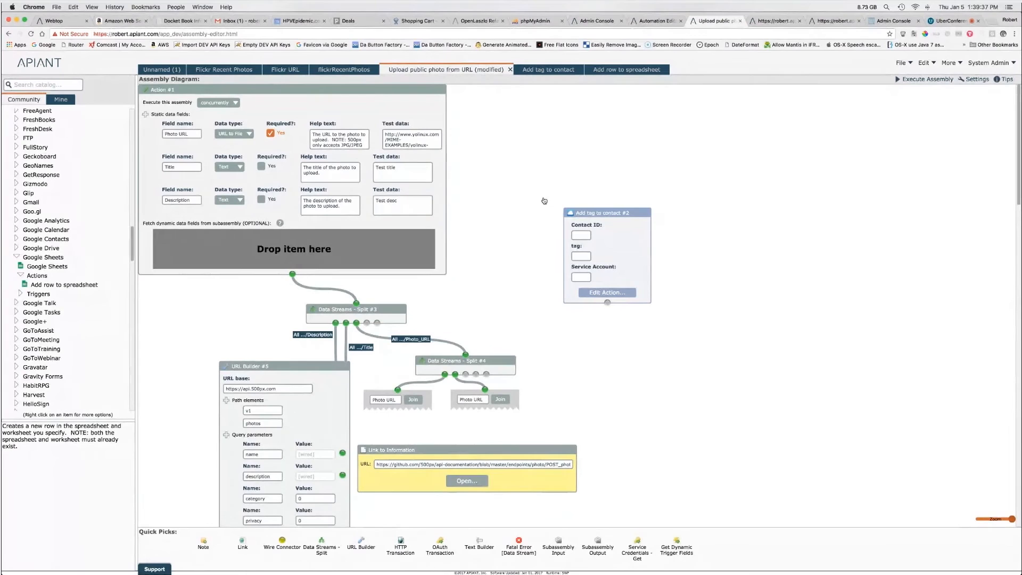
click(621, 274)
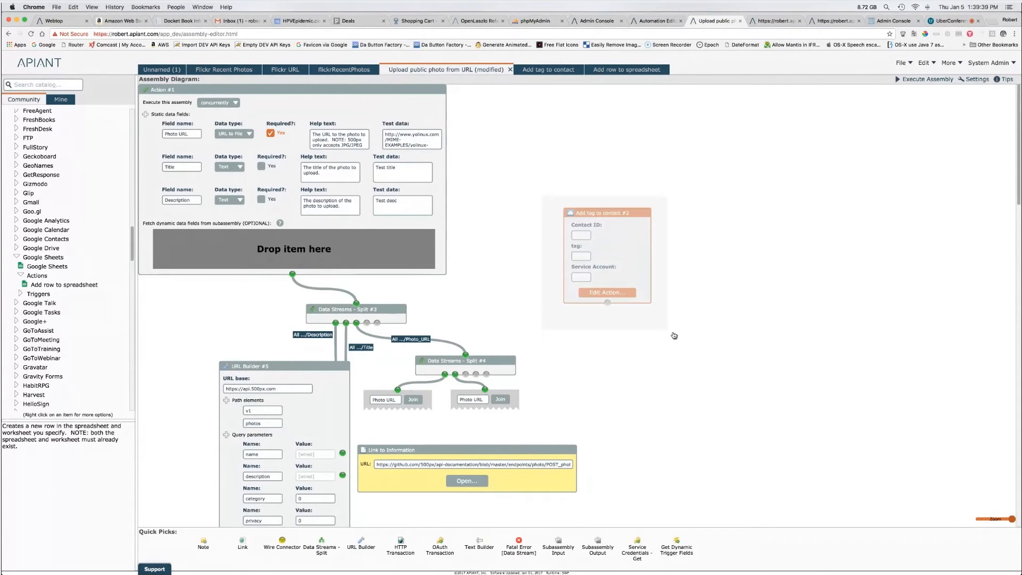
drag(530, 191, 689, 348)
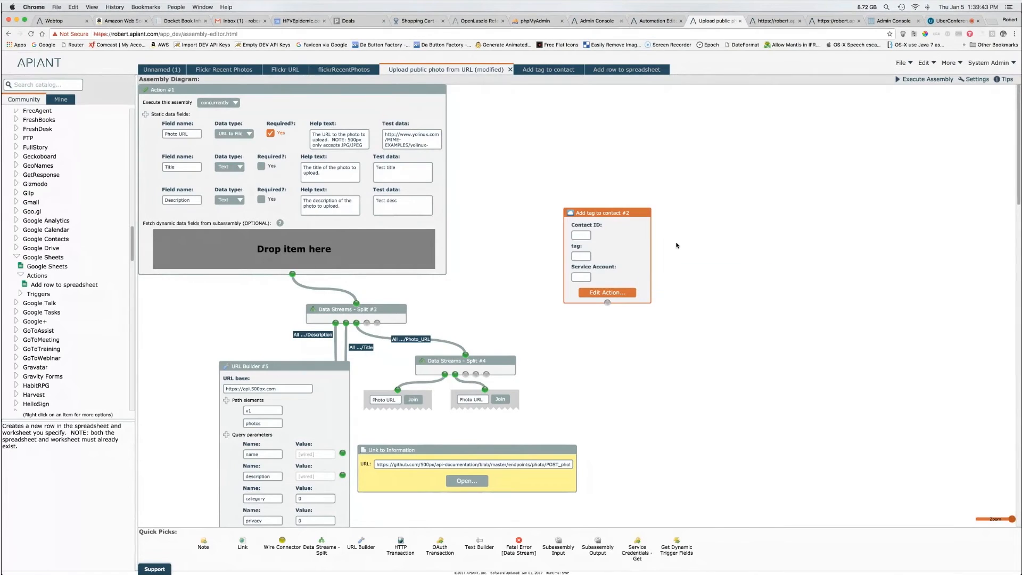
mouse_move(583, 242)
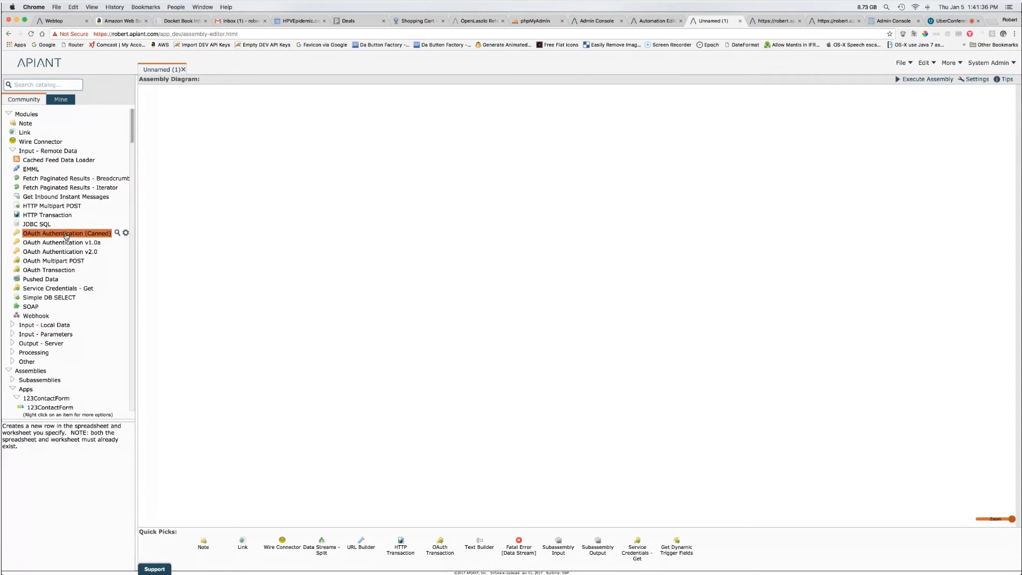
Step: Open the OAuth Authentication module's sample assembly and review its module help and More settings
click(71, 252)
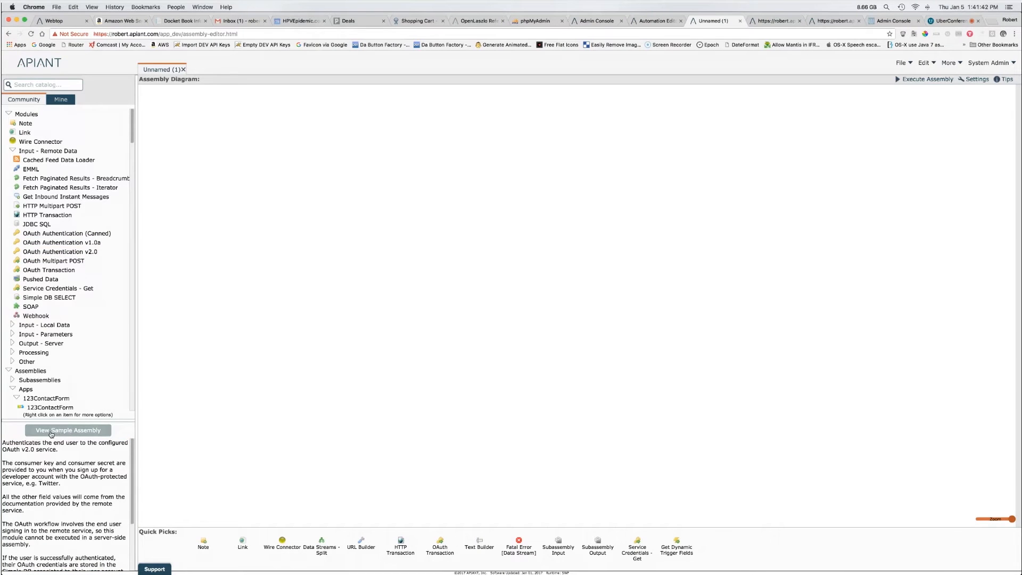
click(51, 434)
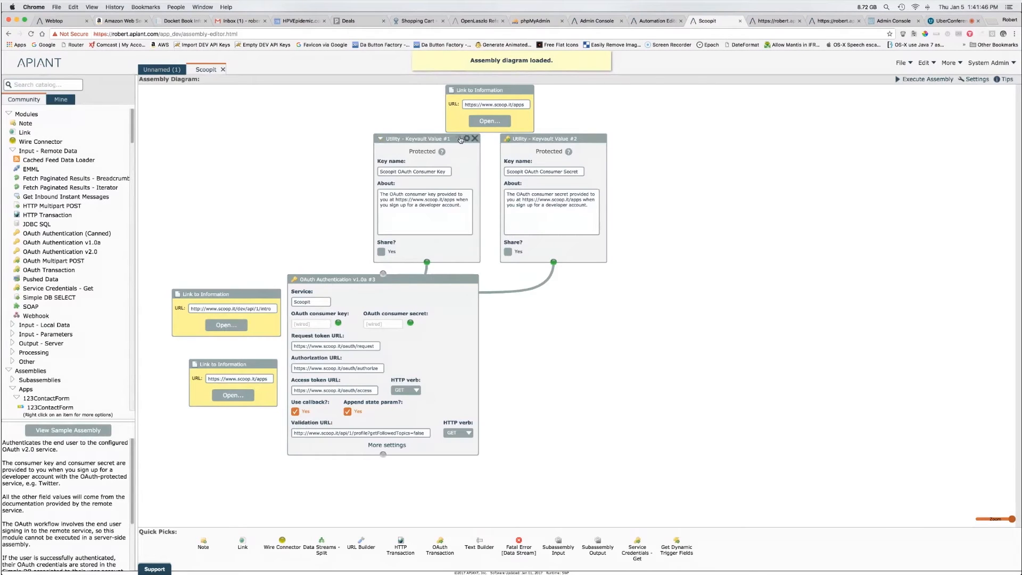
click(460, 139)
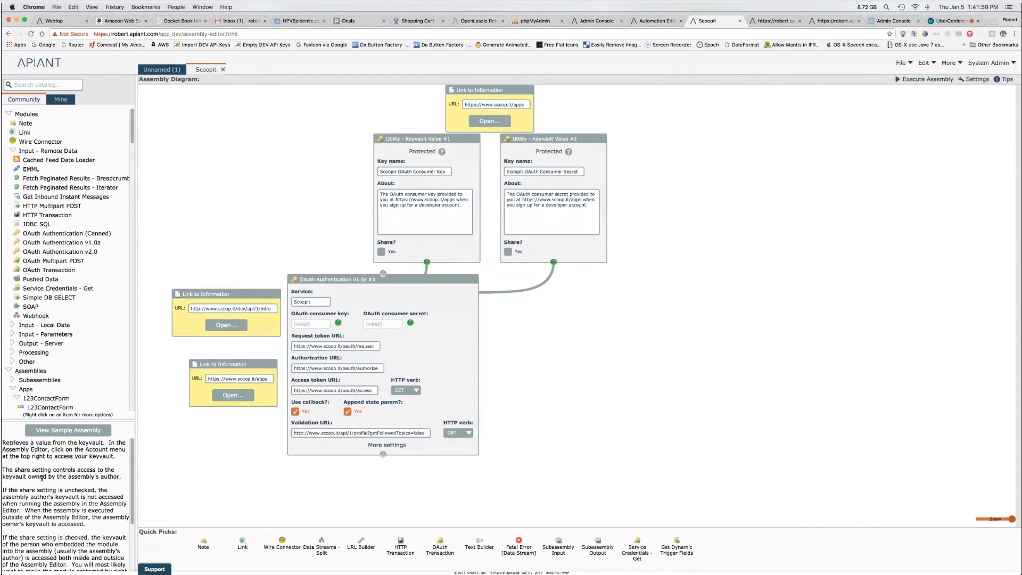
scroll(63, 515, down, 3)
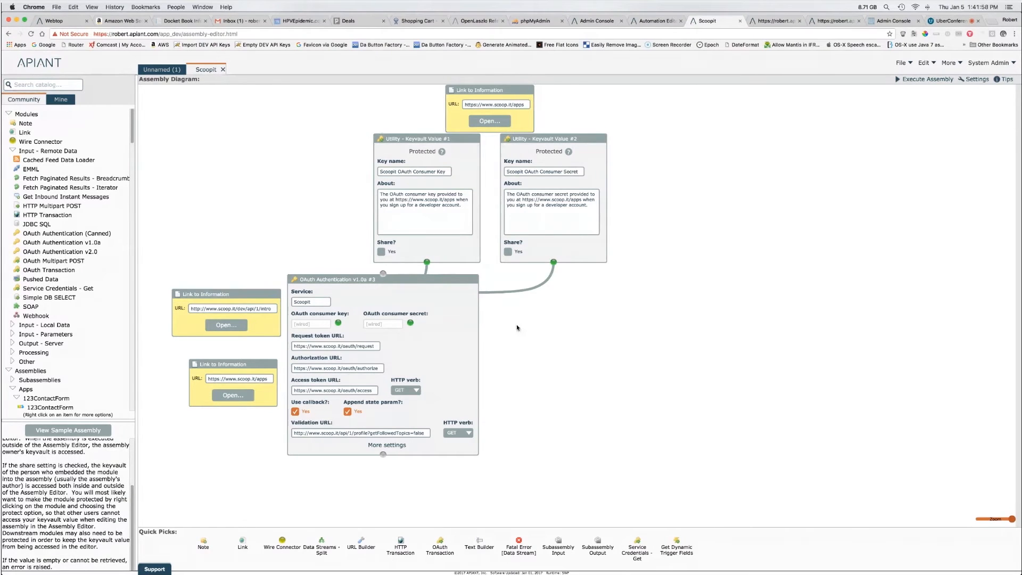
click(400, 450)
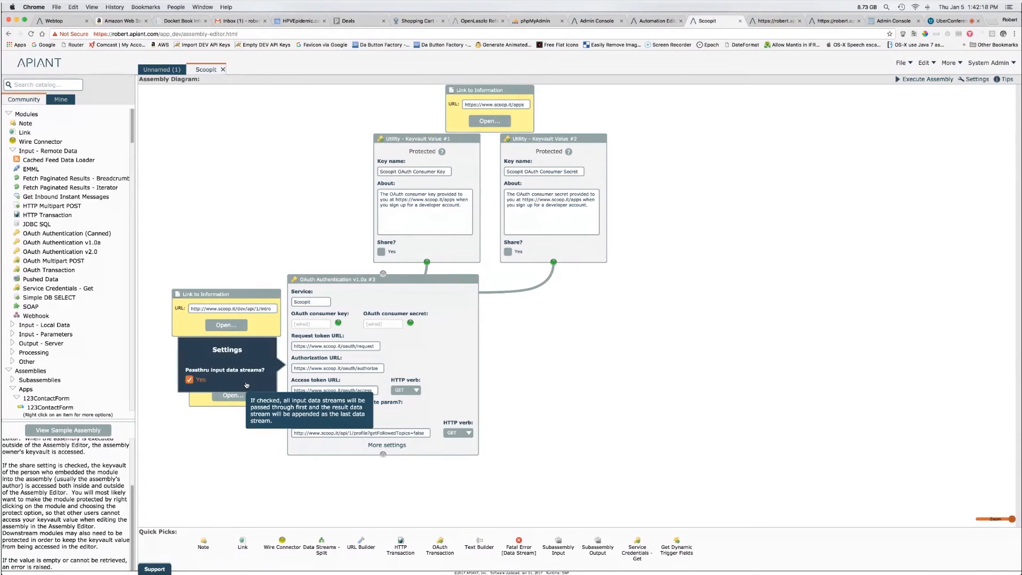
click(493, 375)
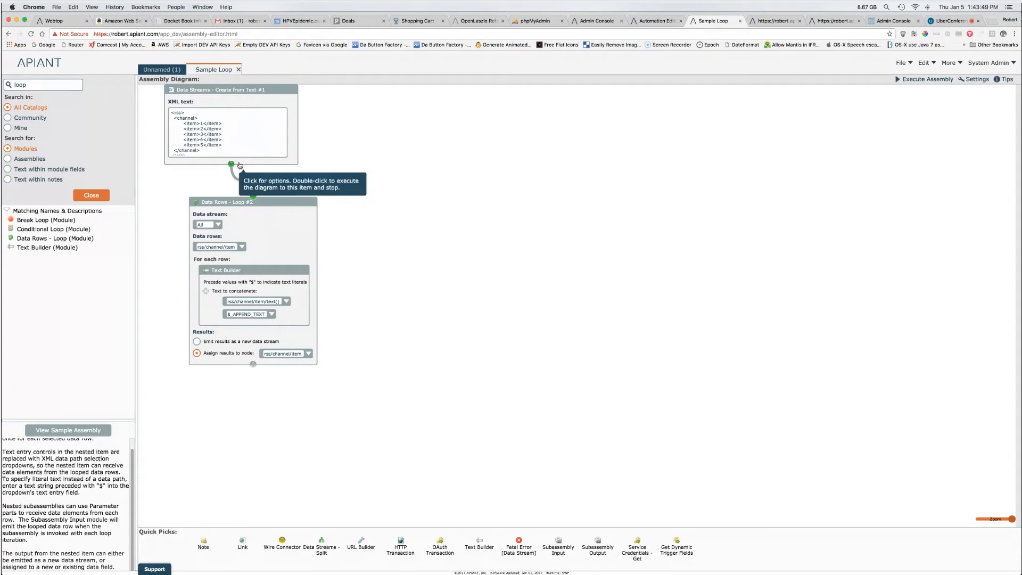
Step: View and then dismiss the Create from Text module's Options
click(256, 103)
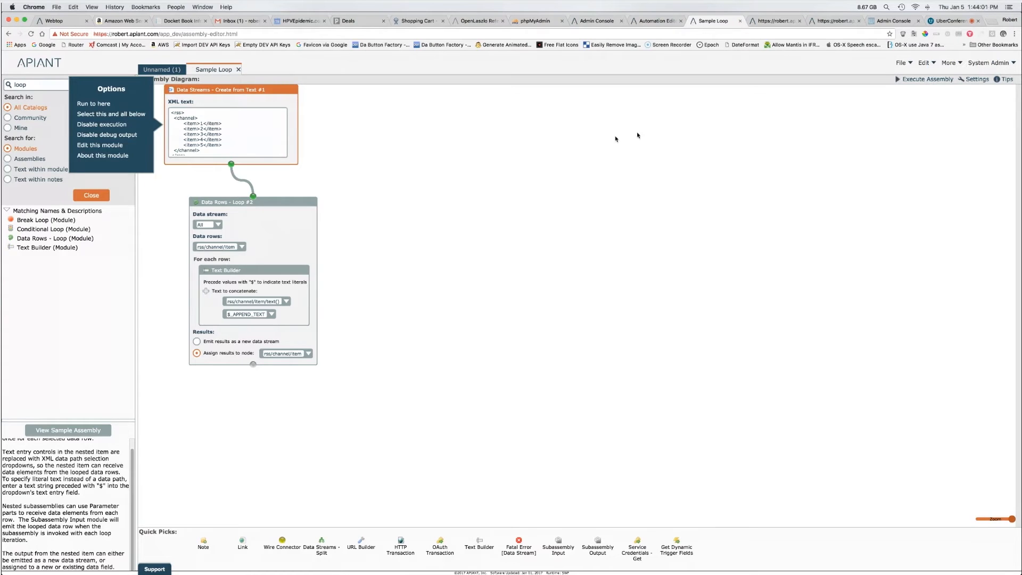
click(556, 142)
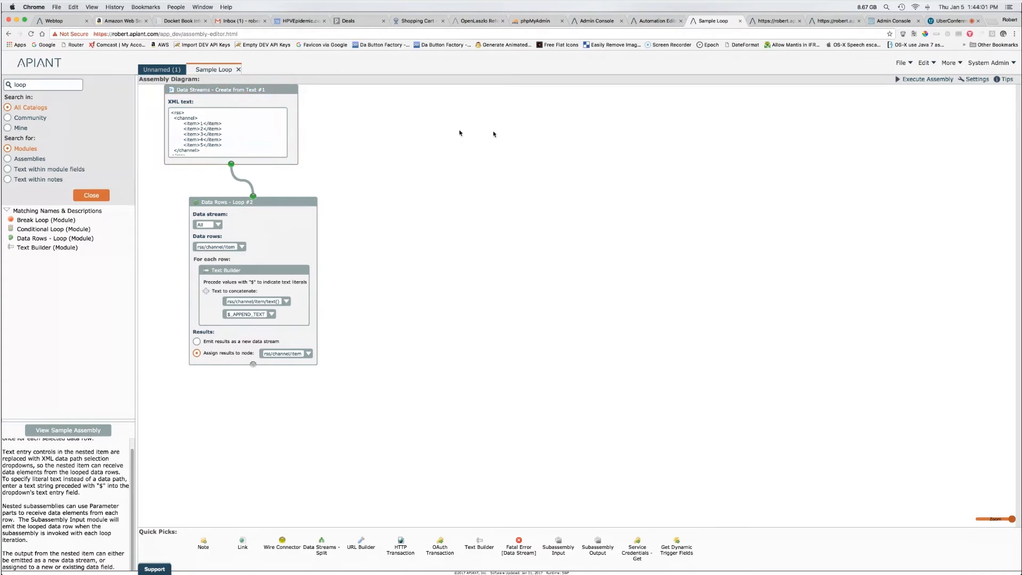
Step: Run the diagram up to Create from Text and inspect its rss #1 stream with items 1–5
double_click(242, 103)
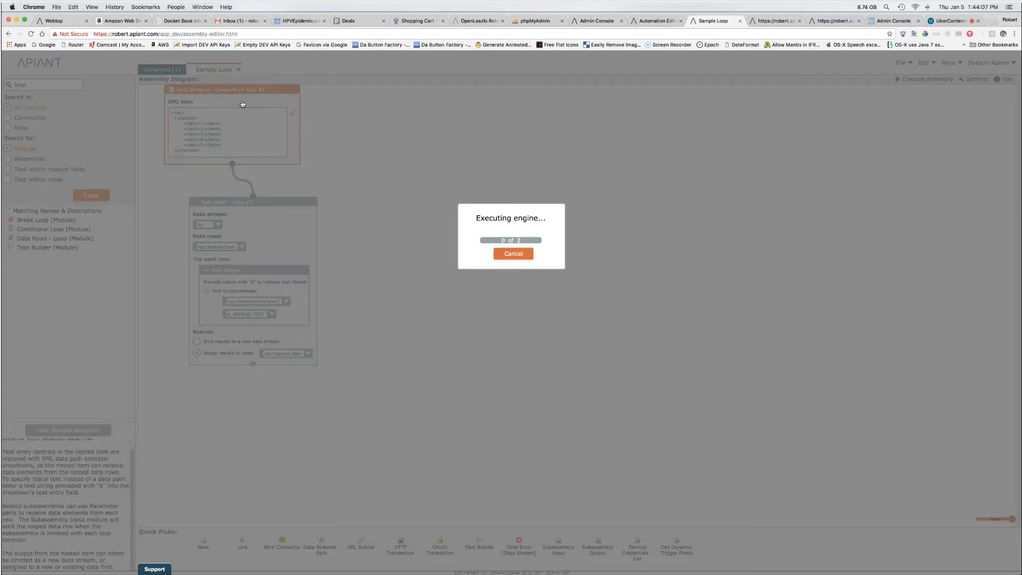
mouse_move(275, 94)
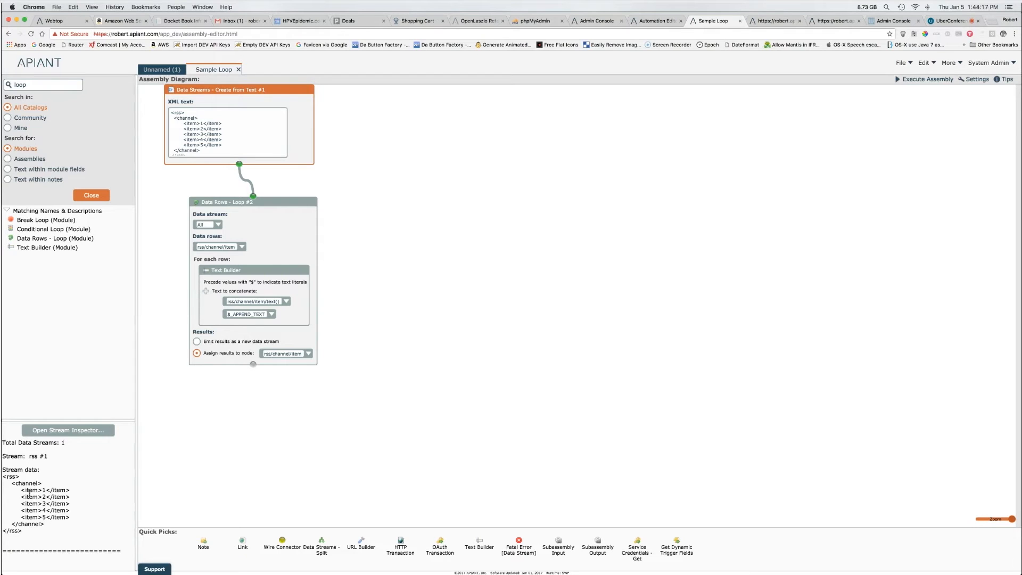
click(285, 91)
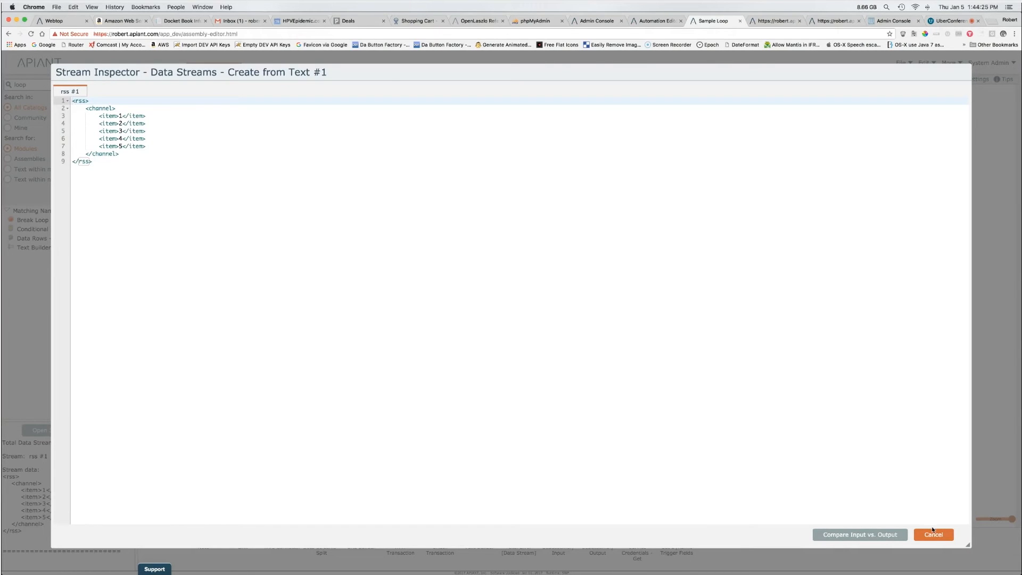
click(933, 534)
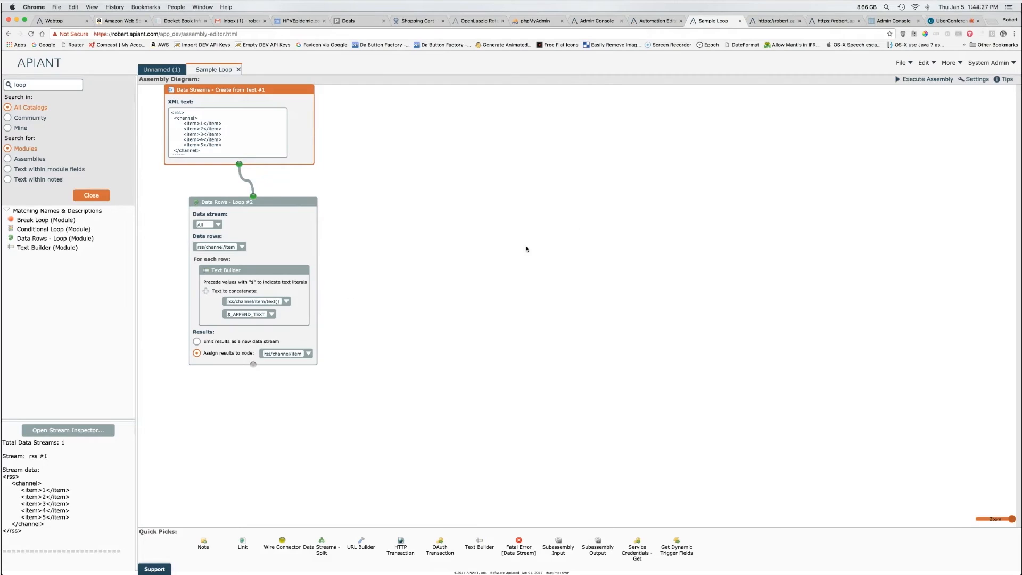
click(167, 192)
drag(166, 192, 388, 416)
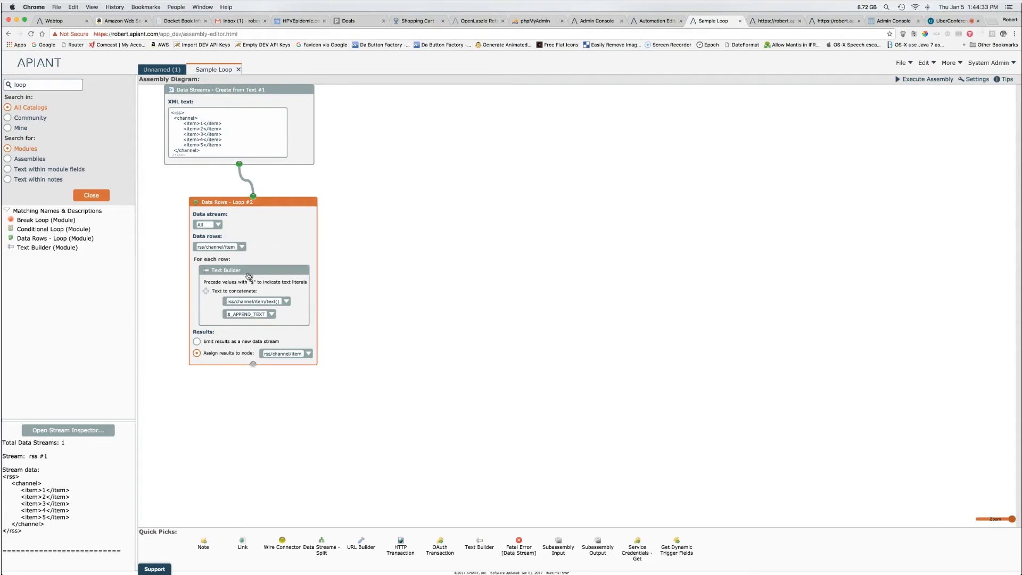
drag(119, 238, 530, 335)
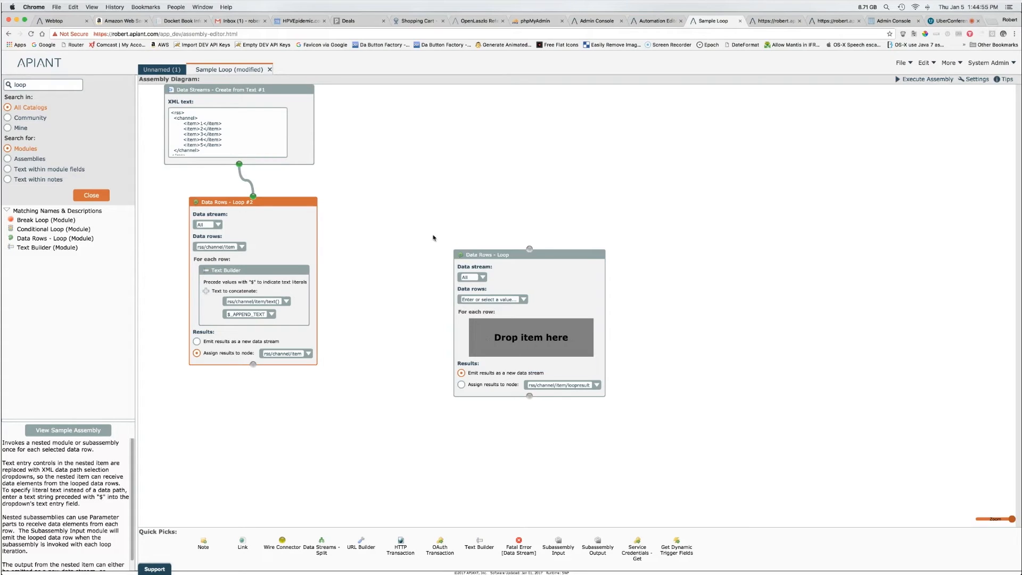
click(599, 259)
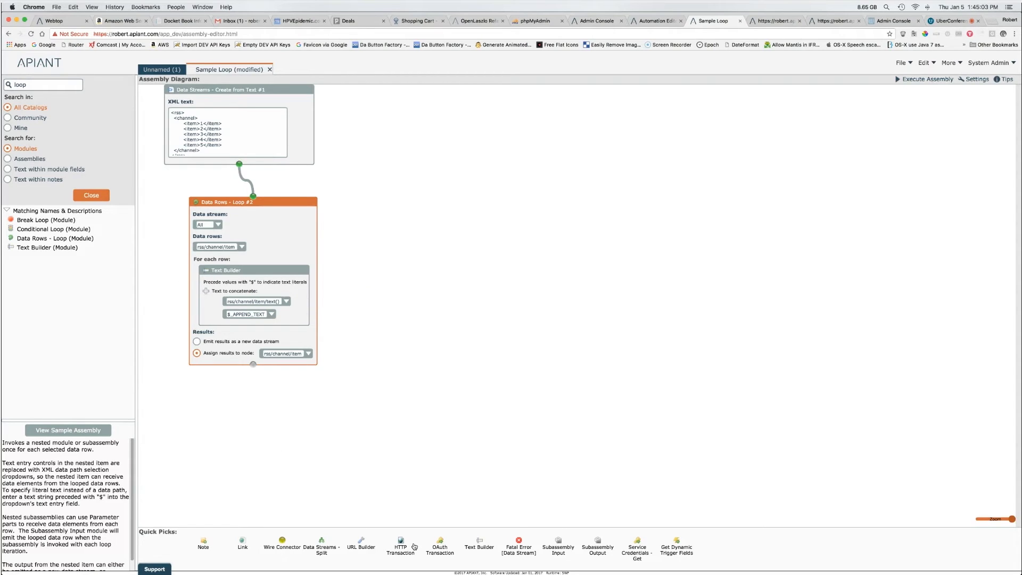
Step: Add a standalone Text Builder #3 with two fields holding 'a' and 'b'
drag(480, 547, 432, 314)
click(429, 323)
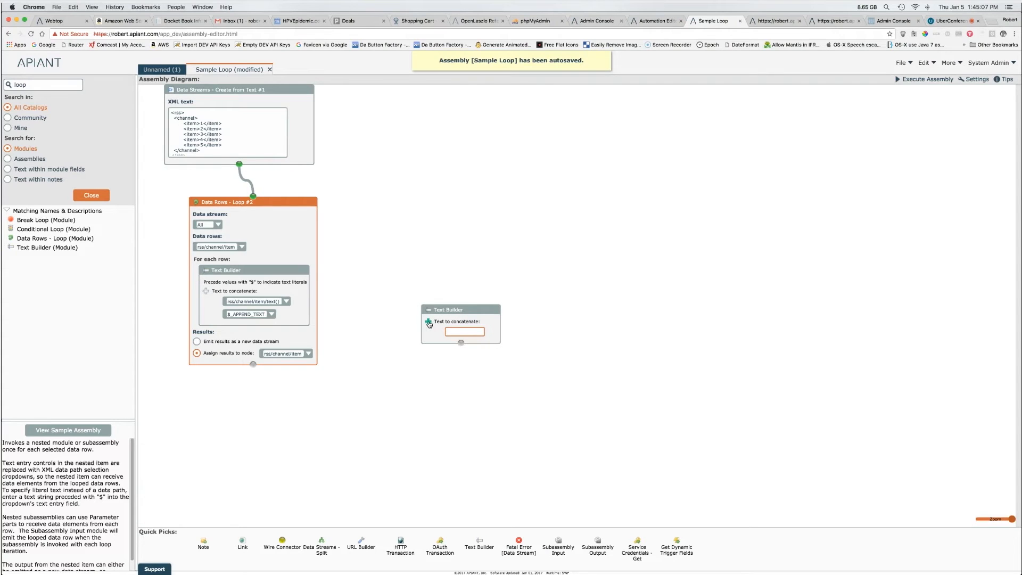
click(429, 323)
click(468, 332)
text(a)
click(465, 343)
text(b)
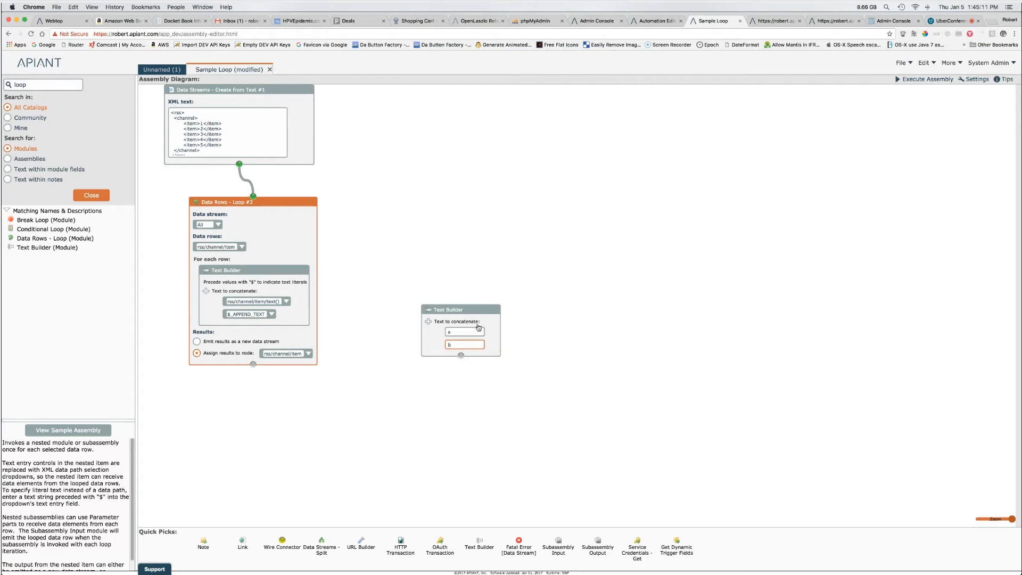
Step: Run the diagram up to Text Builder #3 and check the scalar result 'ab'
double_click(481, 313)
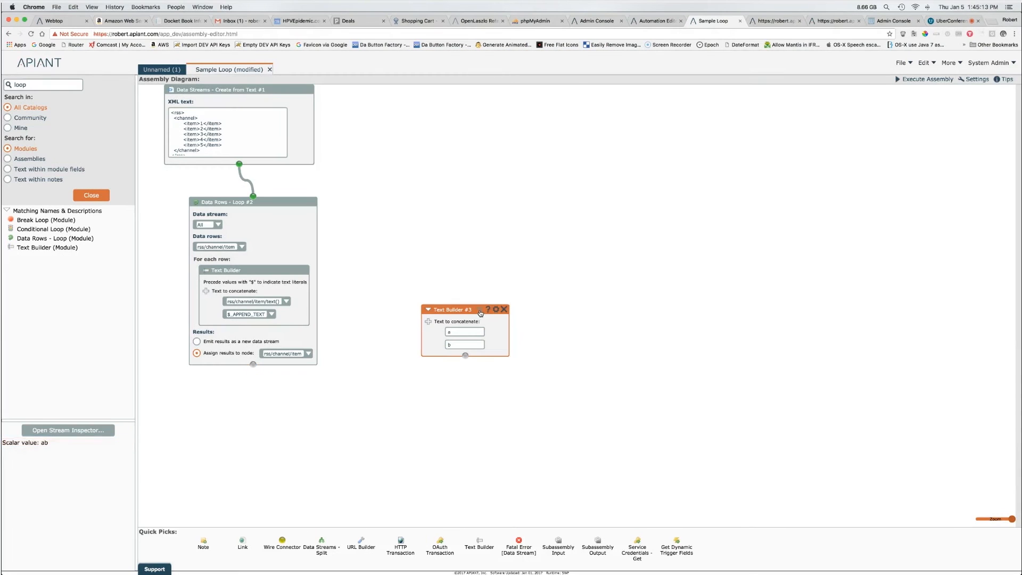
drag(3, 444, 62, 443)
click(479, 382)
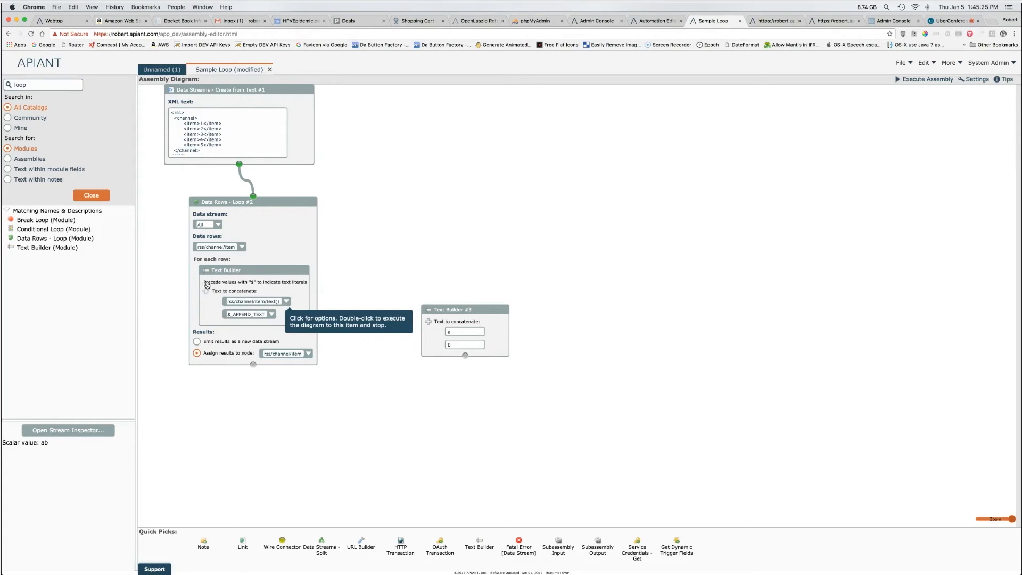
mouse_move(238, 299)
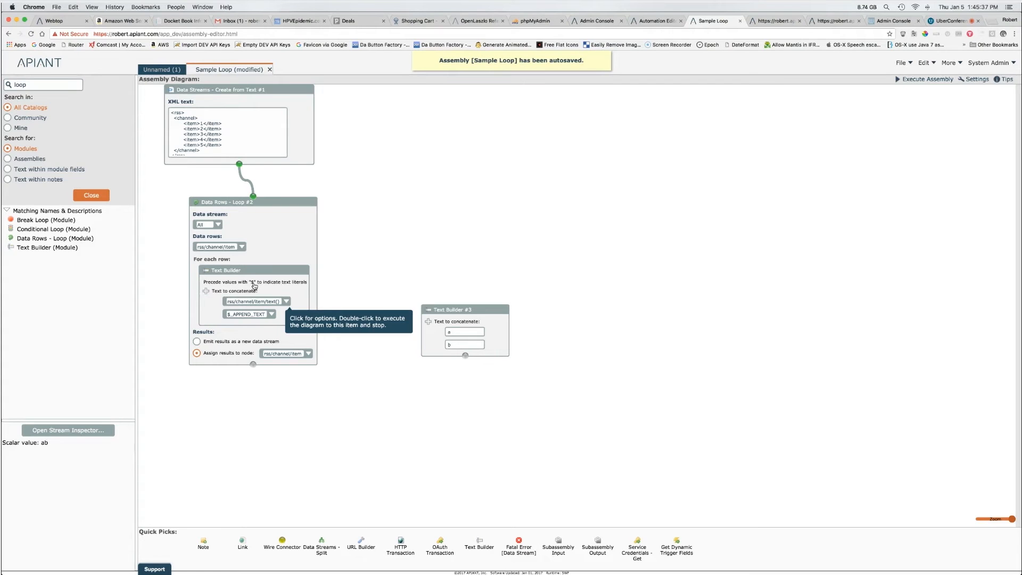
Step: Delete Text Builder #3 from the diagram, leaving the $_APPEND_TEXT loop setup
drag(231, 314, 226, 315)
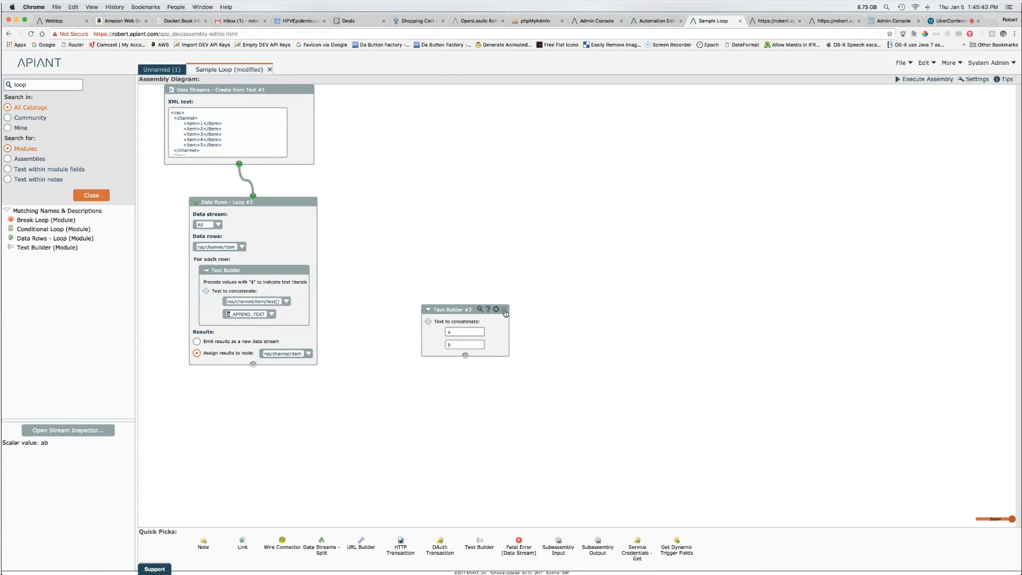
click(504, 309)
mouse_move(258, 315)
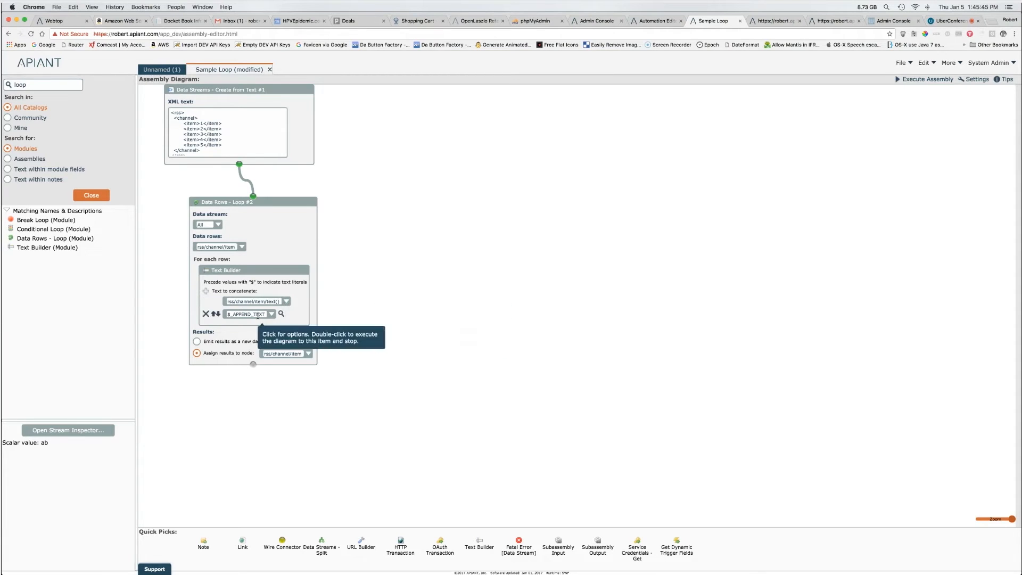
drag(238, 302, 267, 301)
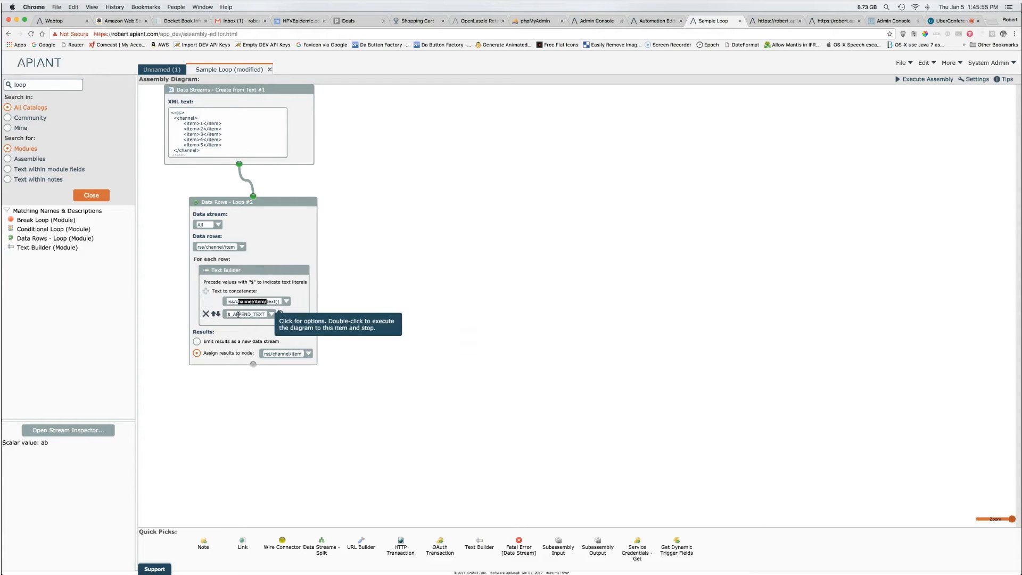
Step: Run the loop to get 1_APPEND_TEXT to 5_APPEND_TEXT, then emit results as a new data stream
double_click(291, 242)
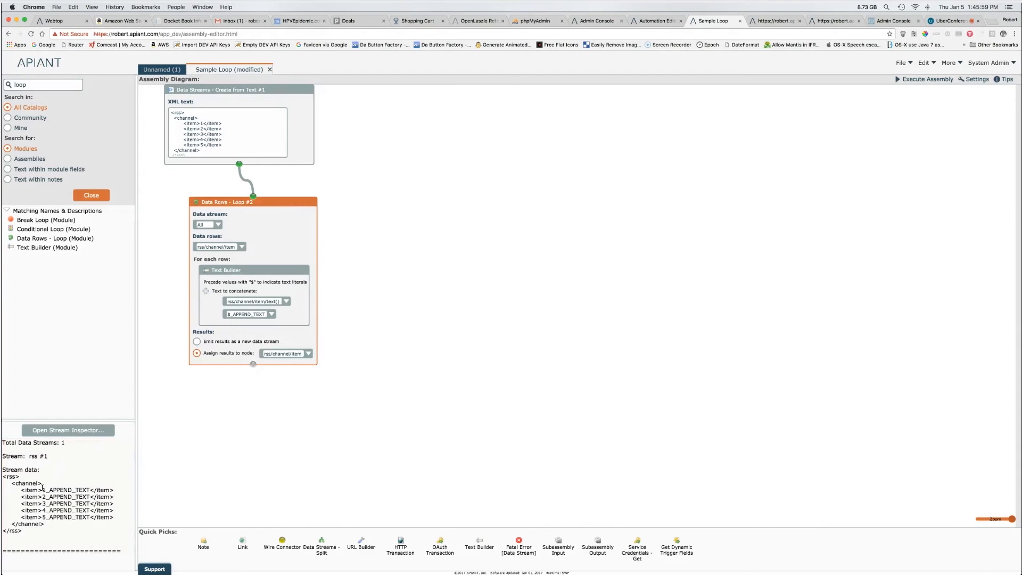
drag(42, 488, 46, 490)
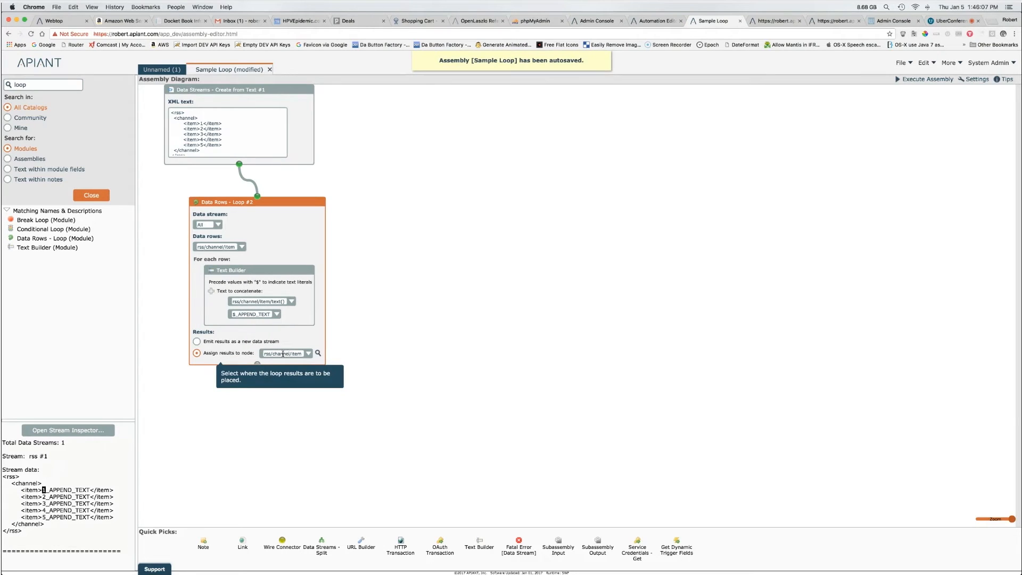
click(249, 342)
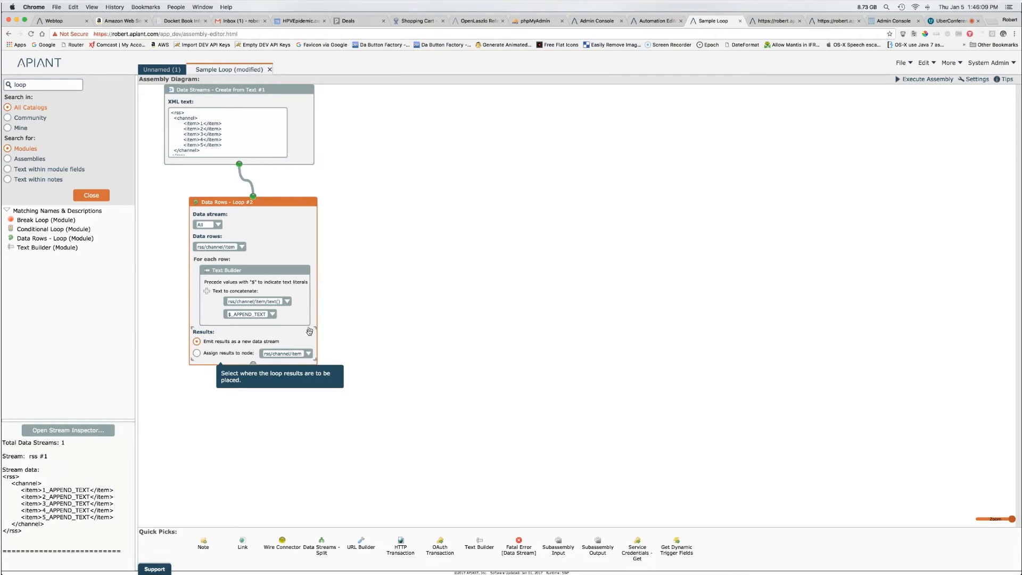
Step: Rerun the loop and compare its loopresult #2 output with the rss #1 input stream
double_click(301, 237)
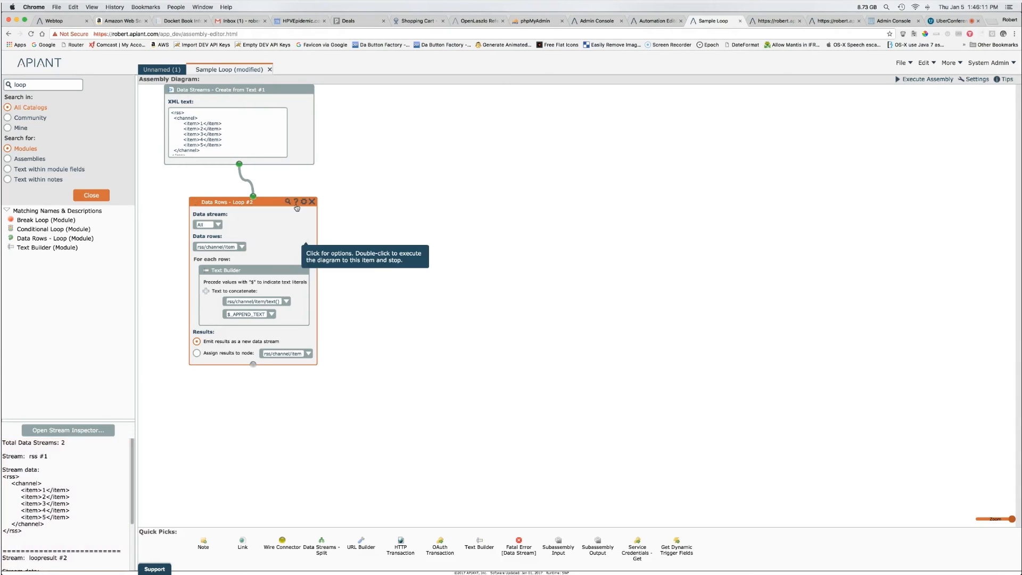
click(288, 202)
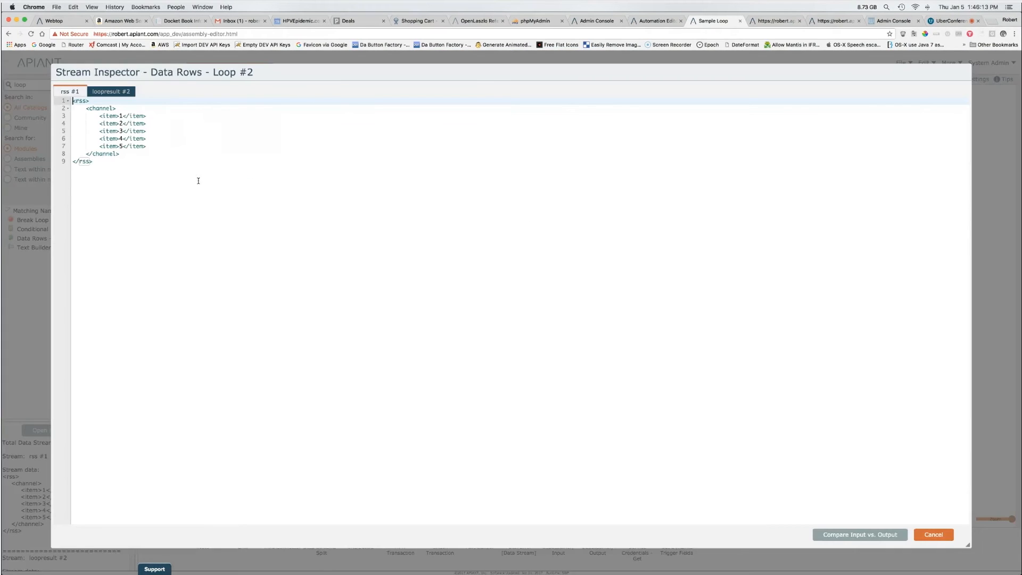
click(104, 92)
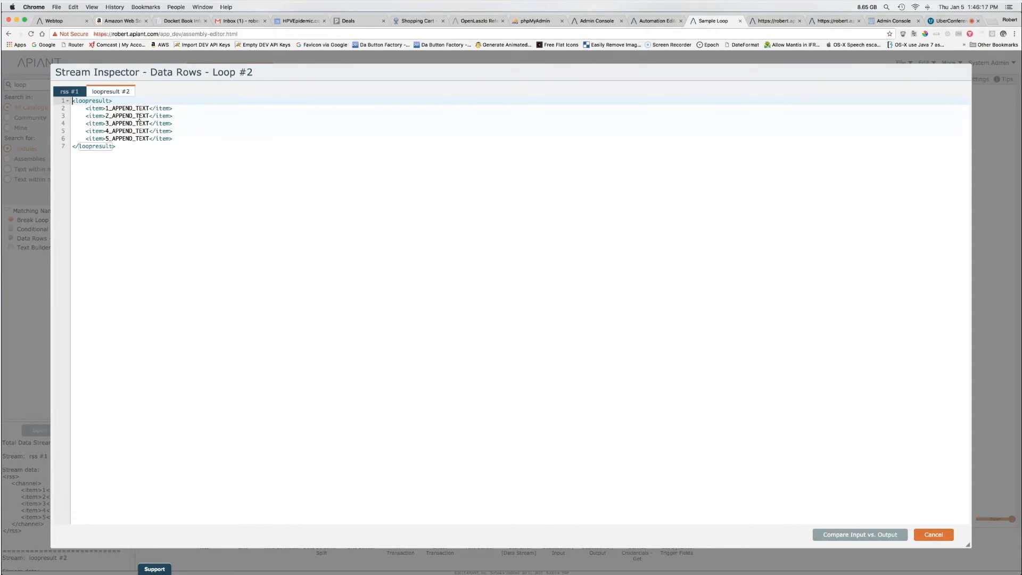
click(77, 93)
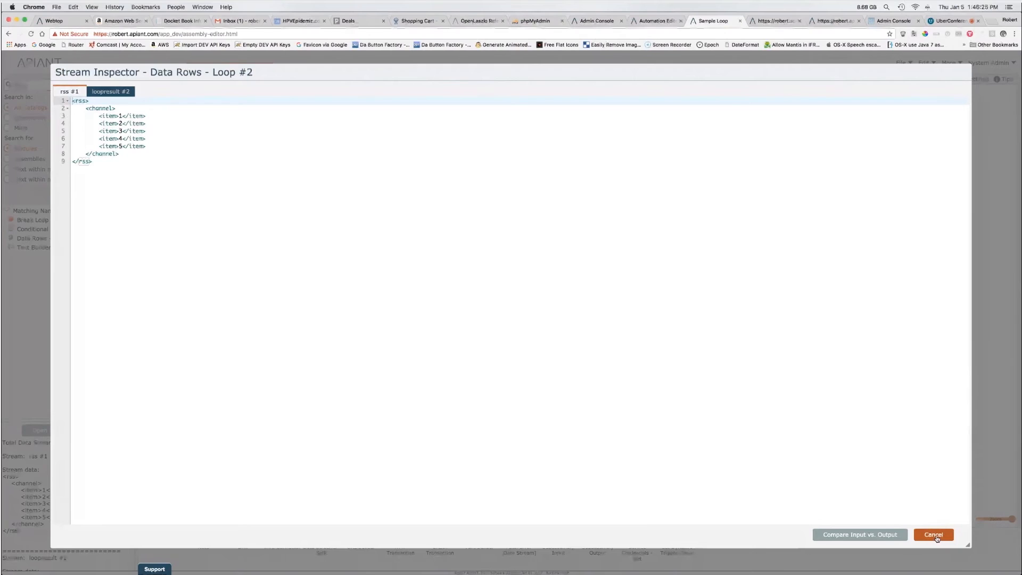
click(935, 535)
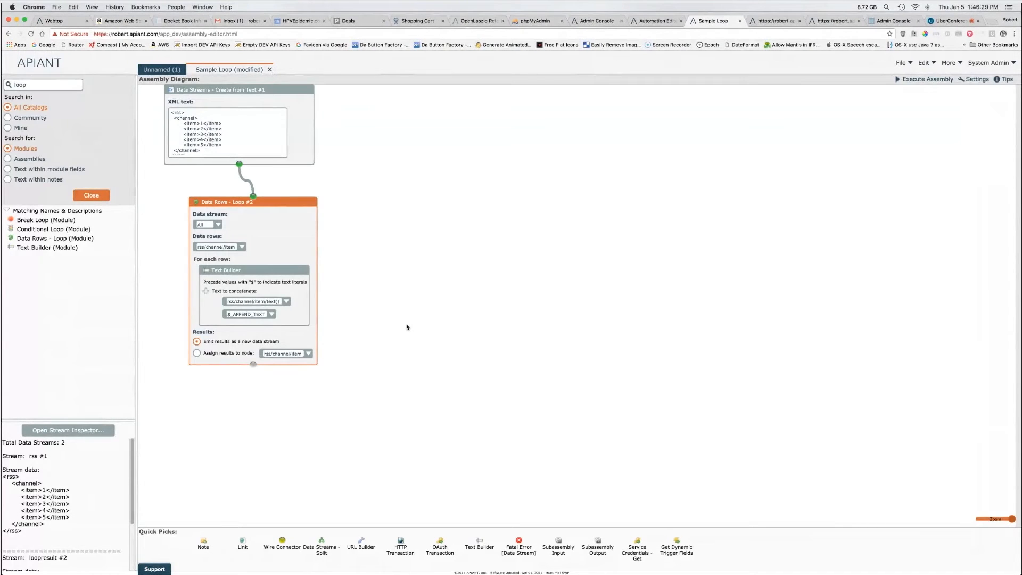
Step: Search the module catalog for 'json'
mouse_move(249, 301)
double_click(47, 84)
text(json)
key(Return)
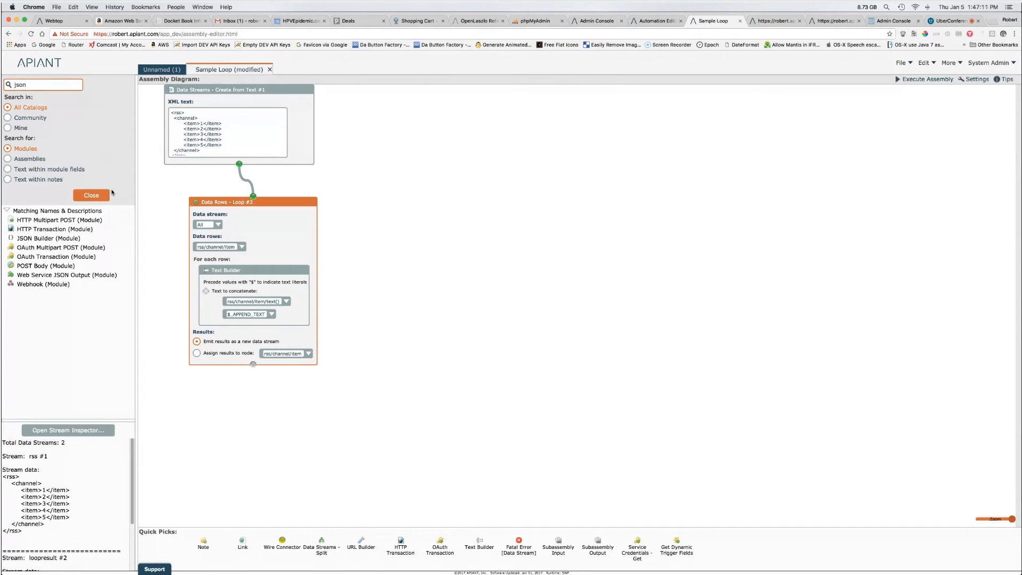
Step: Compare the JSON Builder, HTTP Transaction and OAuth Transaction module descriptions
click(36, 238)
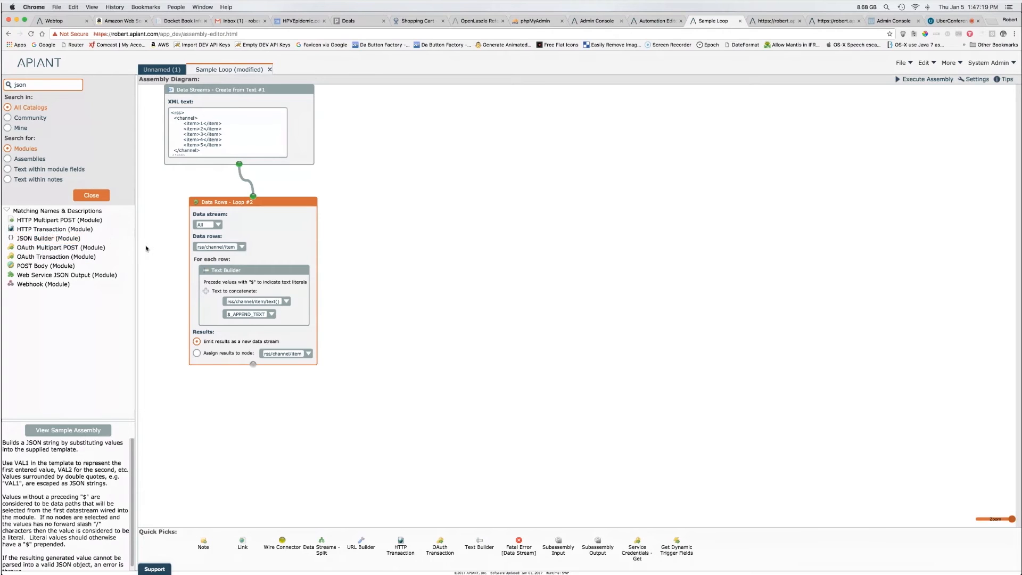
click(164, 187)
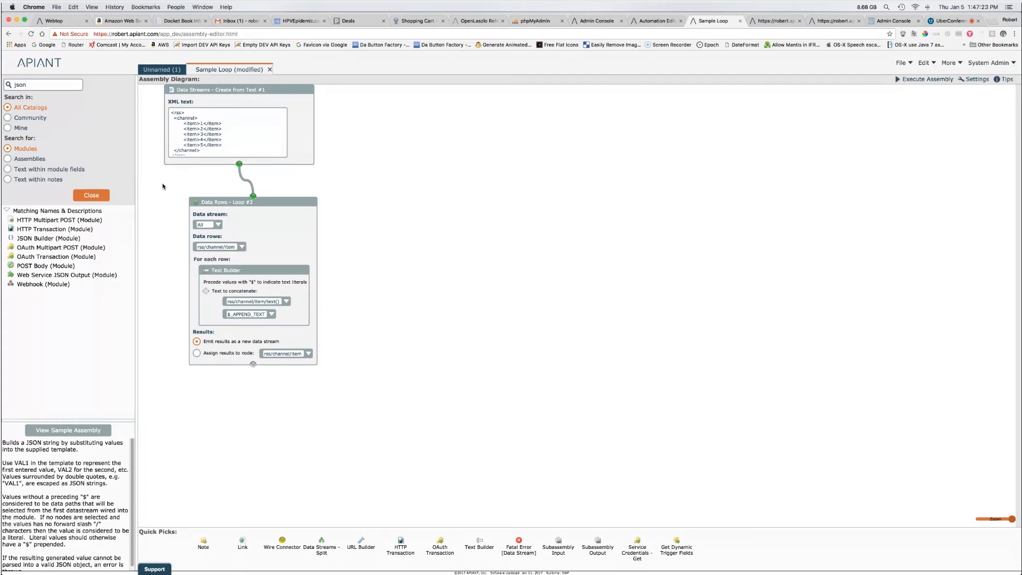
click(62, 230)
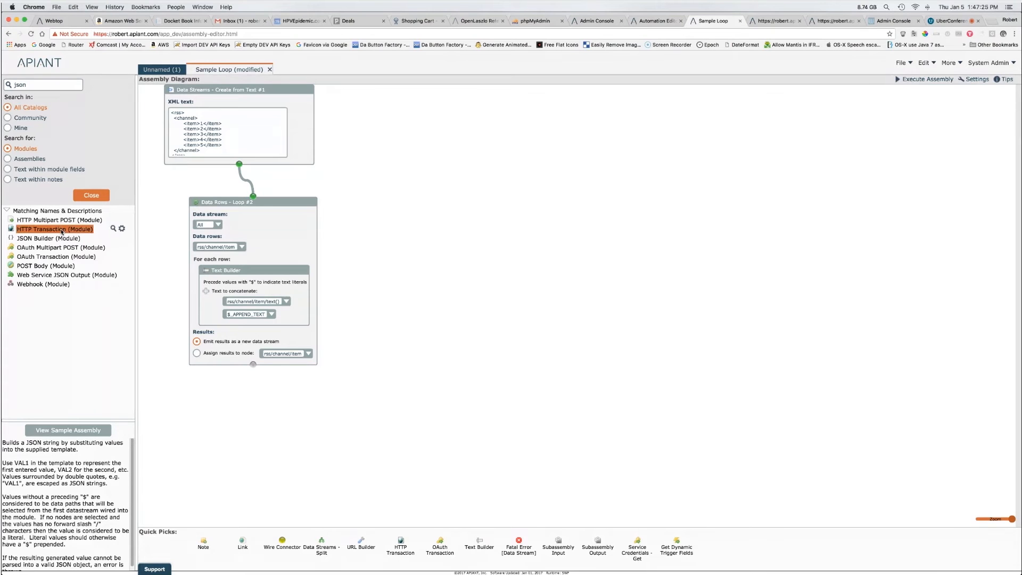
click(56, 256)
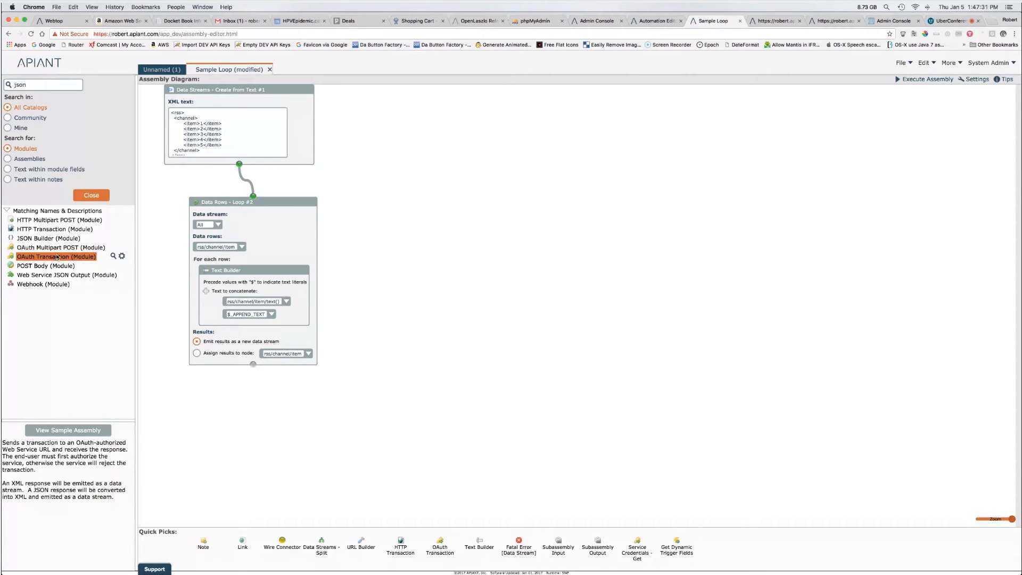
click(61, 230)
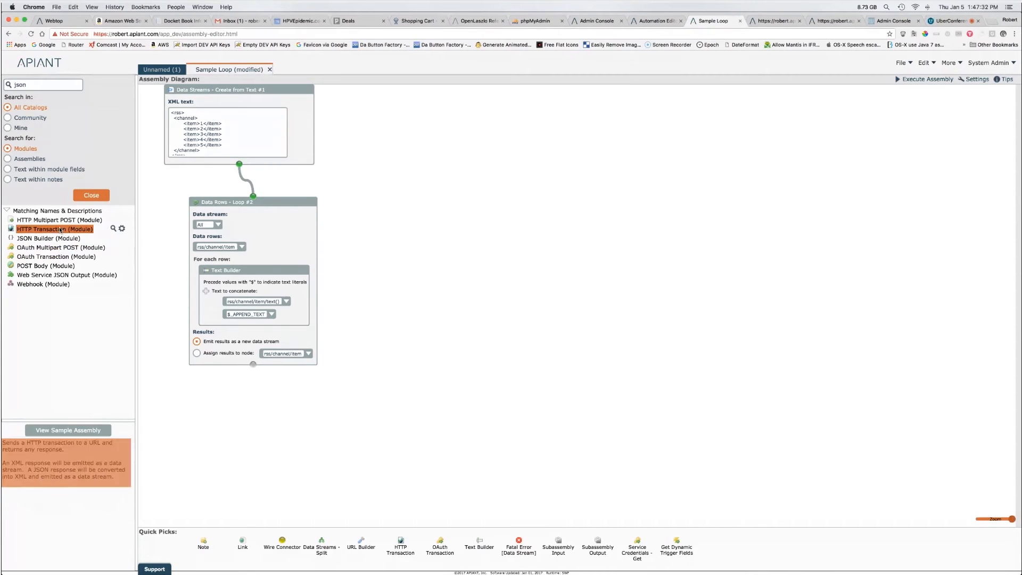
click(56, 257)
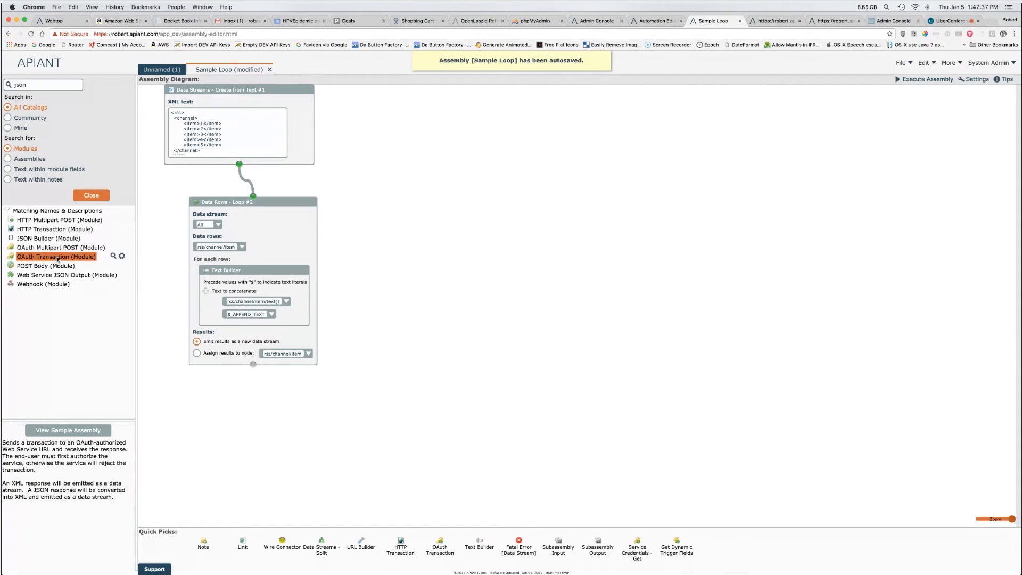
click(57, 238)
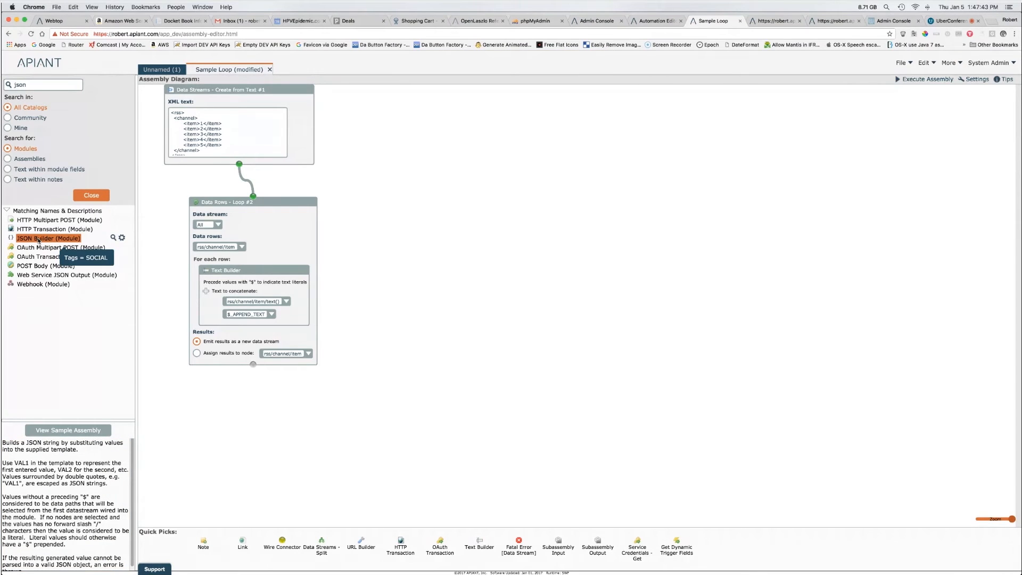
Step: Place a JSON Builder #3 on the diagram, view its help, and list assemblies using it
drag(38, 240, 392, 289)
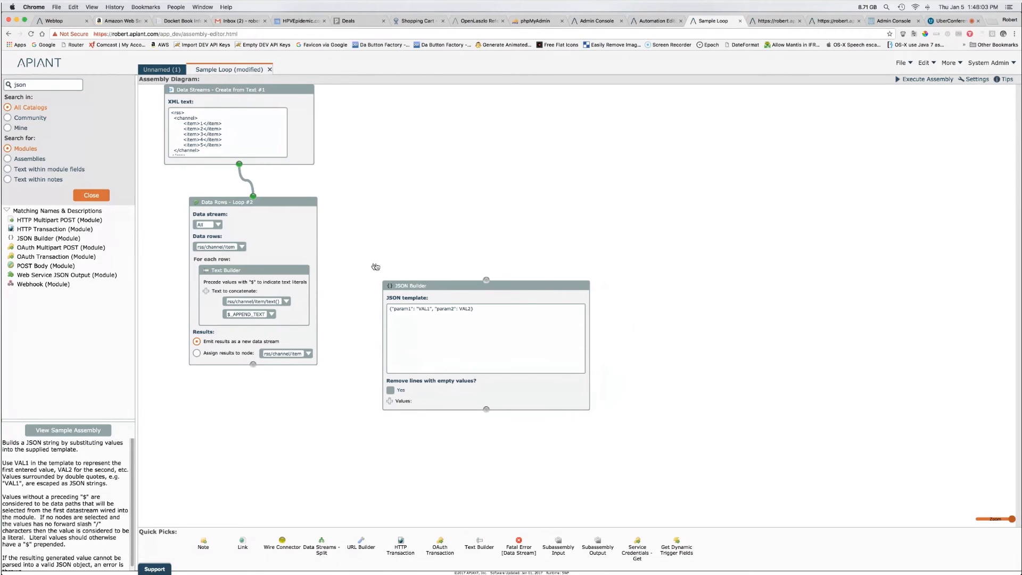
drag(357, 269, 635, 446)
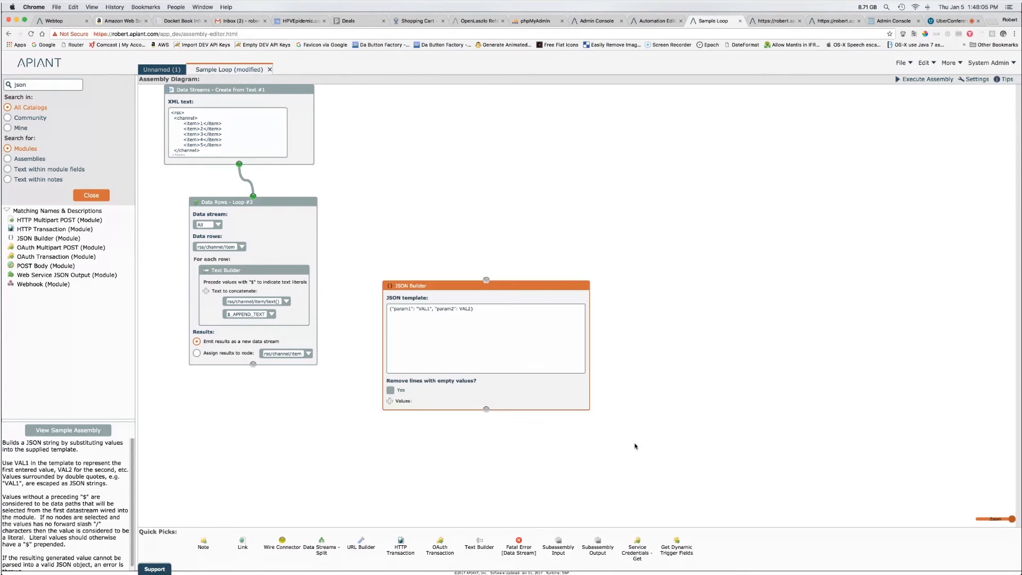
mouse_move(586, 287)
mouse_move(394, 307)
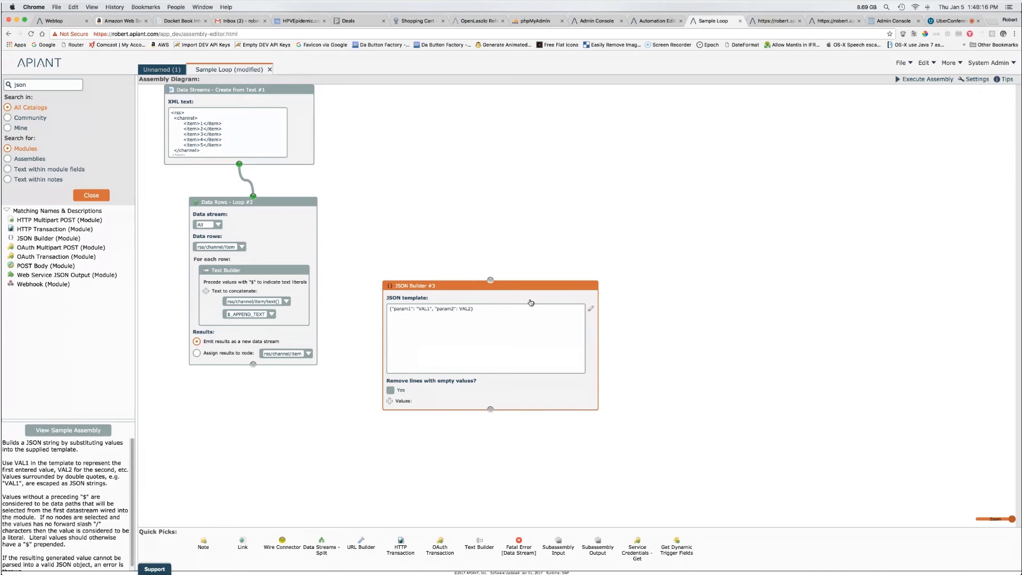
click(570, 287)
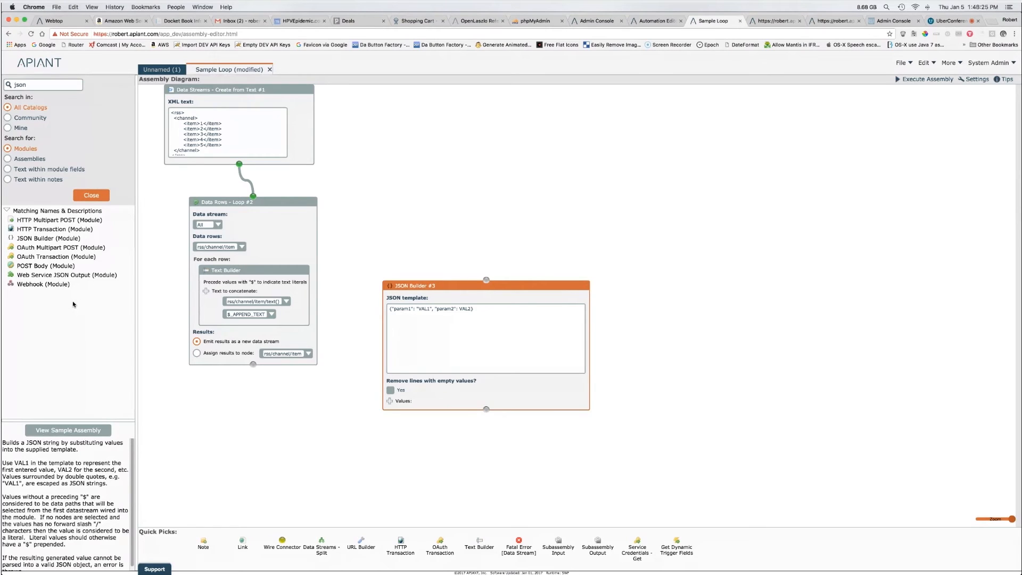
click(55, 239)
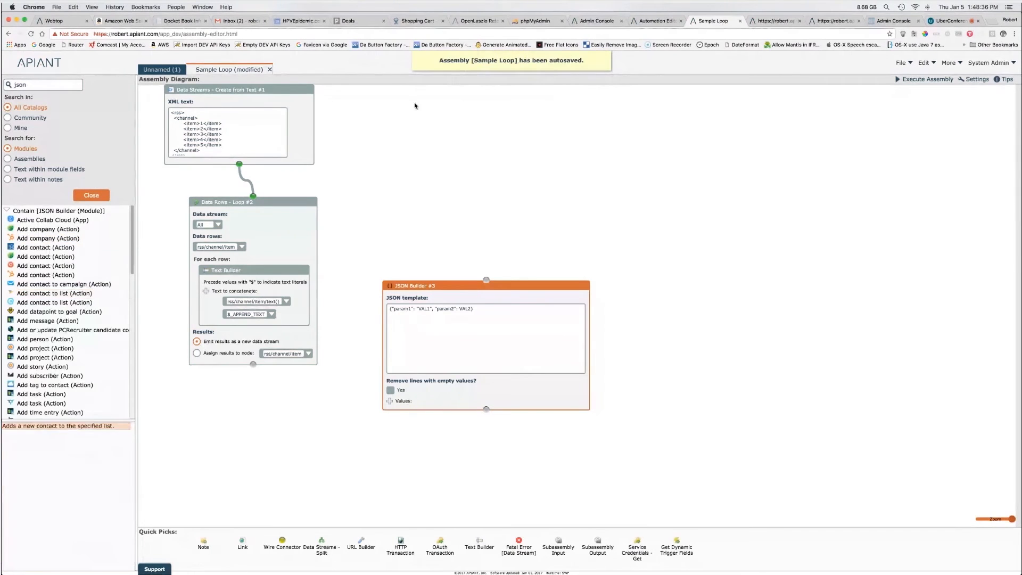
Step: Open the Add story example, inspect its JSON Builder #3, then close it
drag(132, 244, 133, 264)
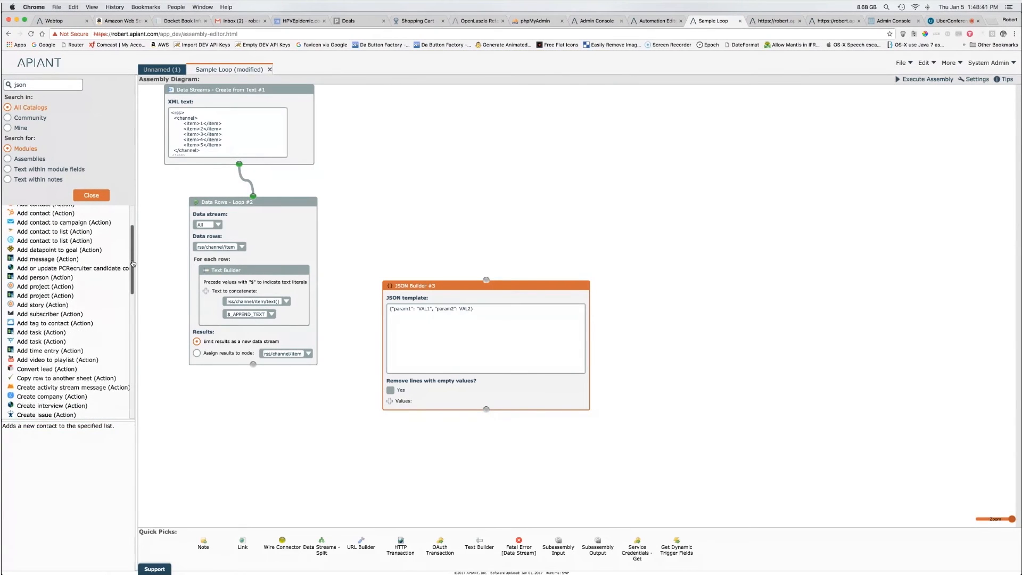
double_click(53, 307)
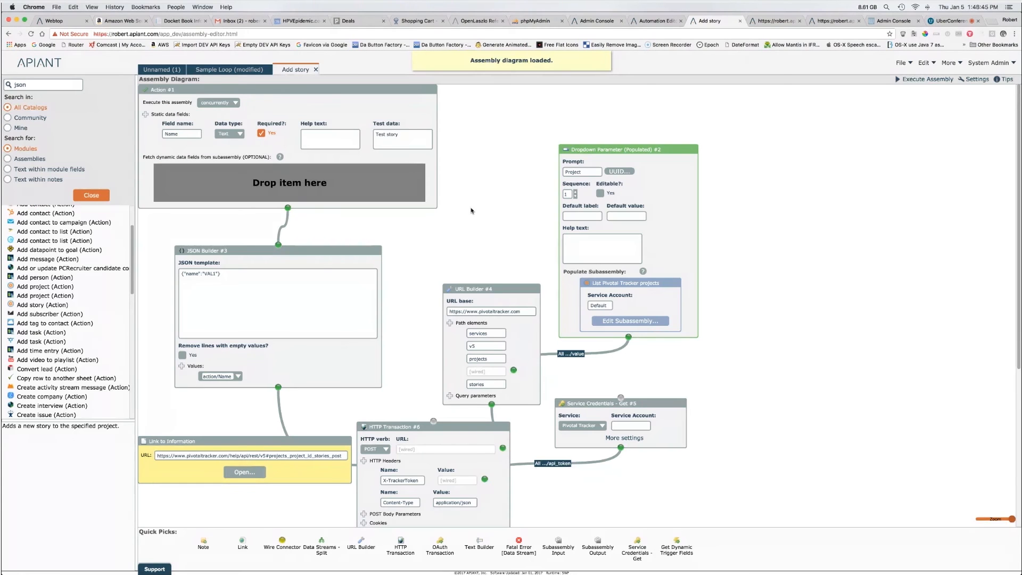
drag(151, 230, 405, 398)
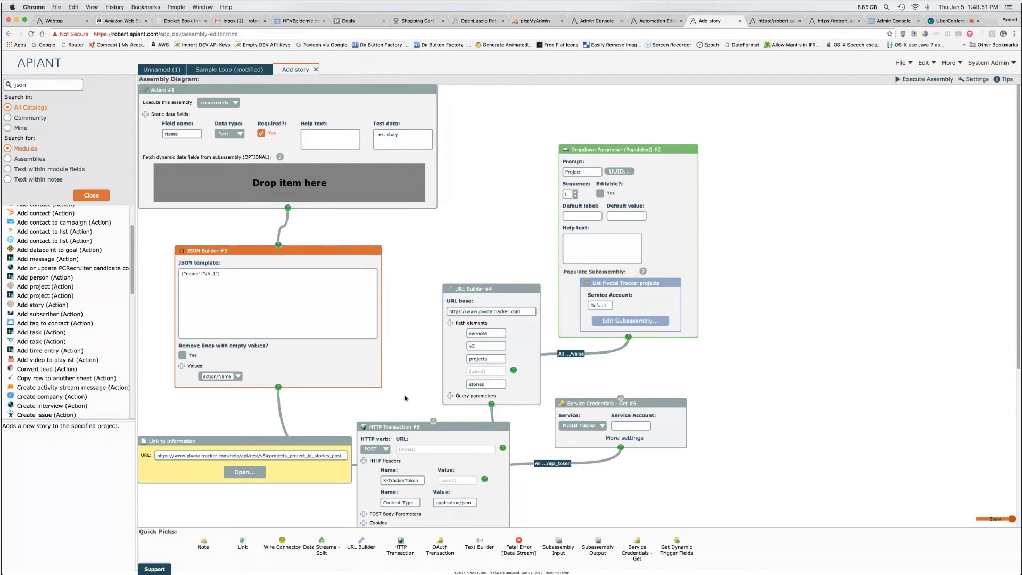
click(316, 69)
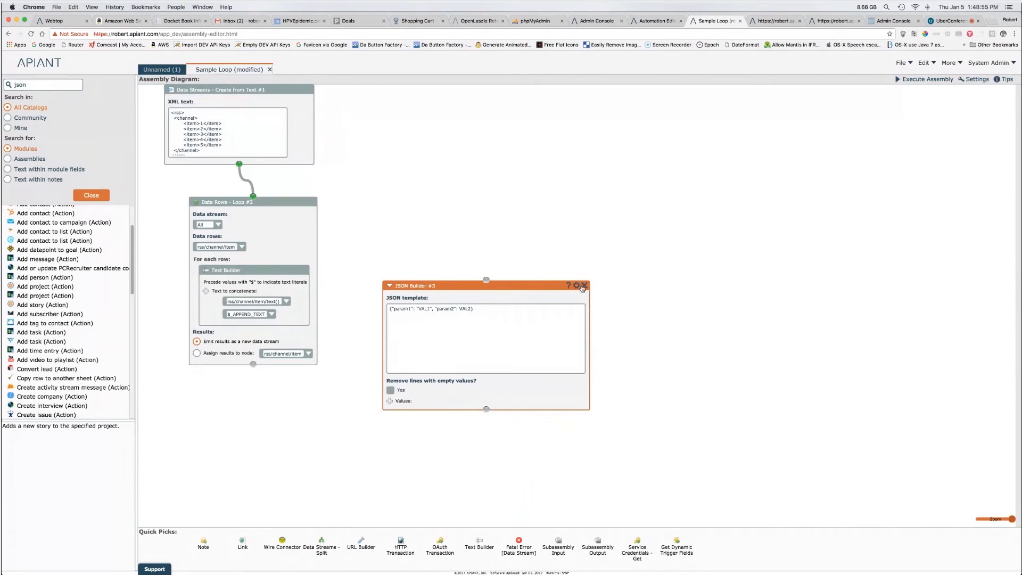
Step: Remove JSON Builder #3, have the loop assign results to rss/channel/item, and move the loop lower
click(584, 287)
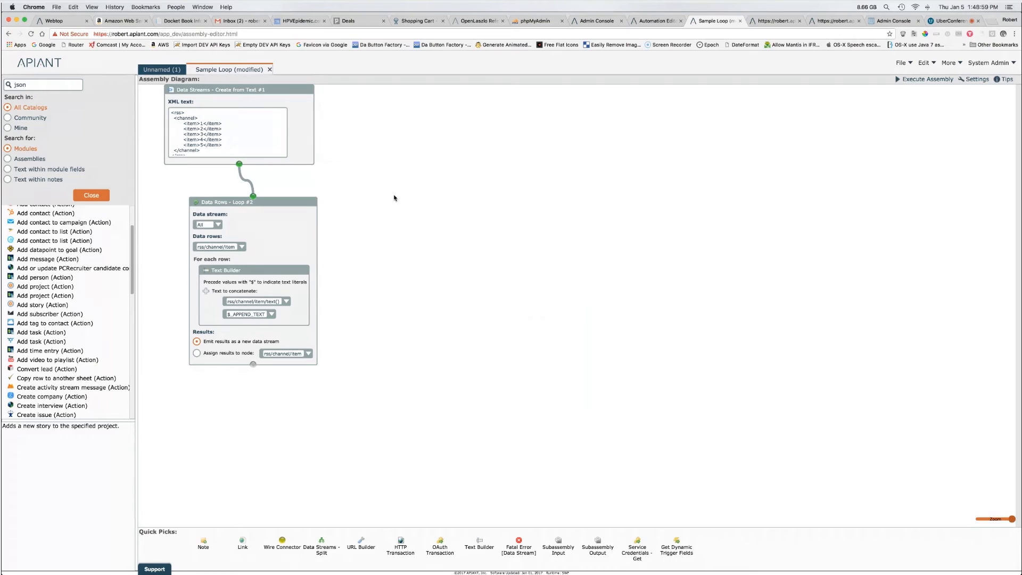
click(210, 354)
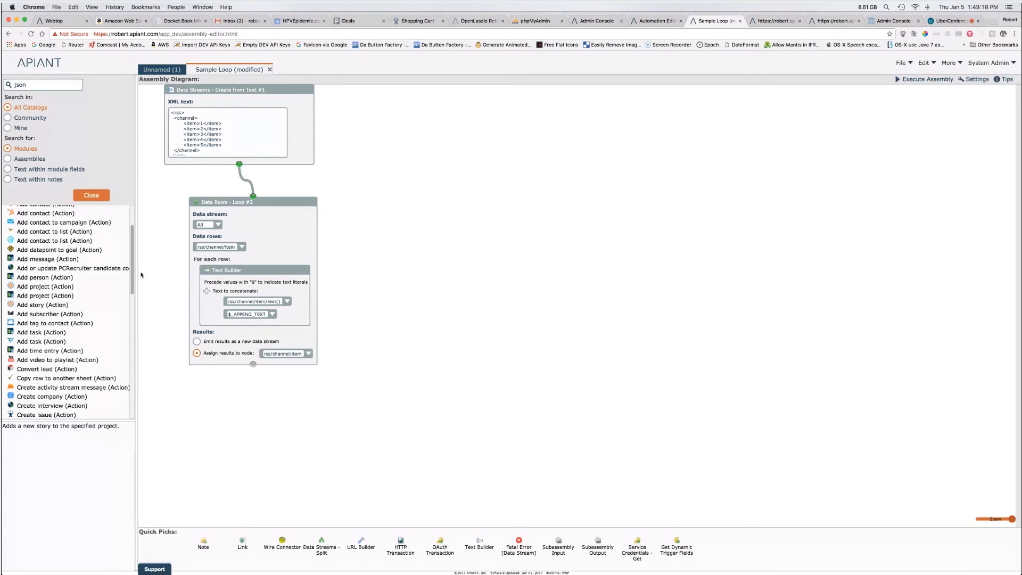
scroll(133, 249, up, 1)
drag(132, 249, 133, 230)
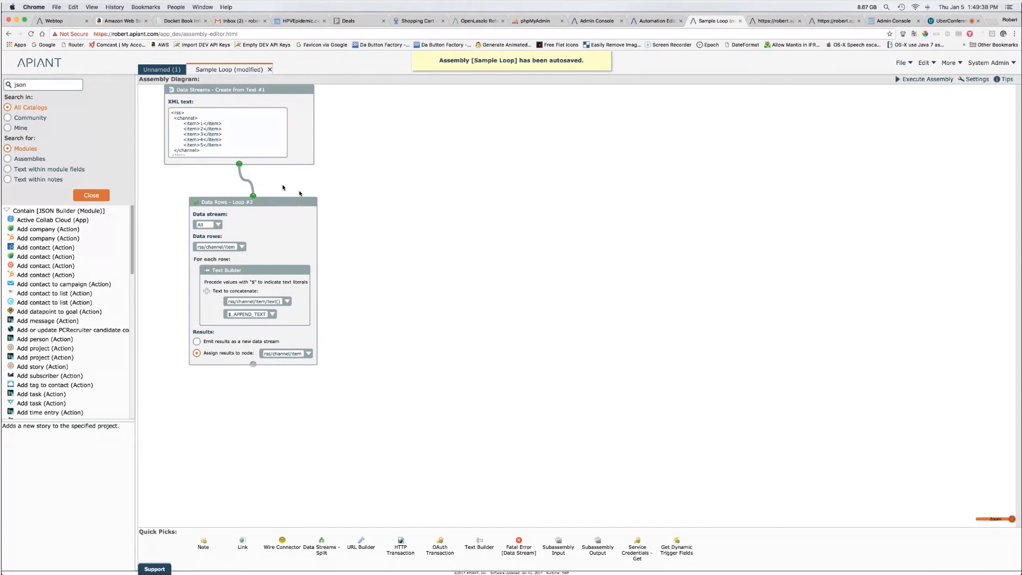
click(288, 221)
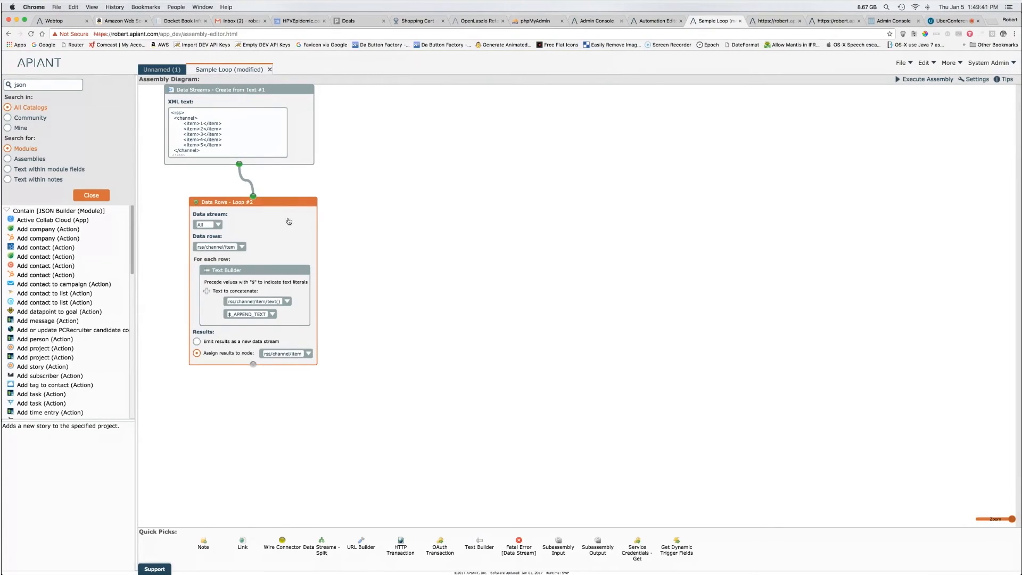
drag(288, 218, 321, 339)
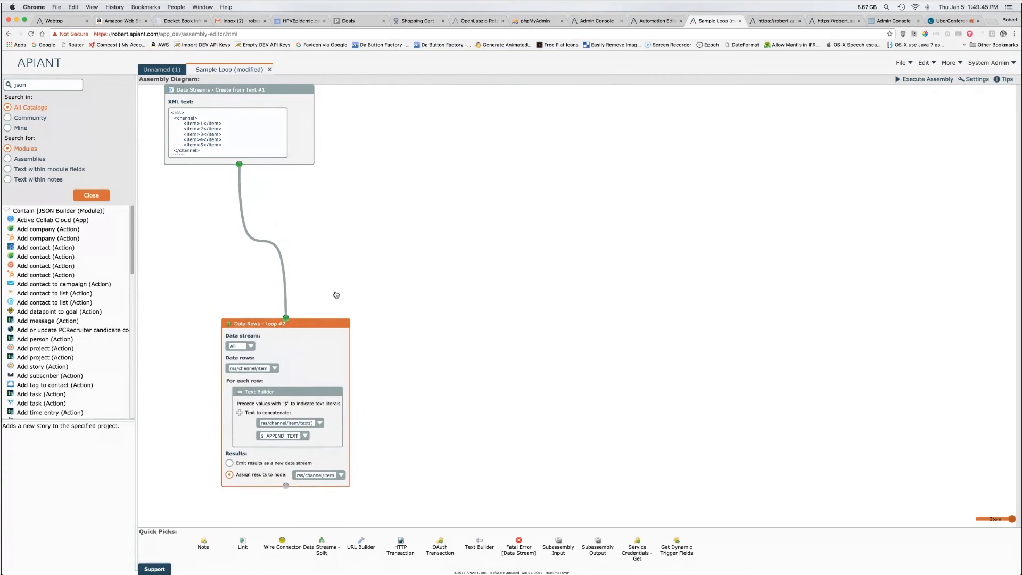
Step: Close Sample Loop without saving and open the Add company example assembly
click(269, 69)
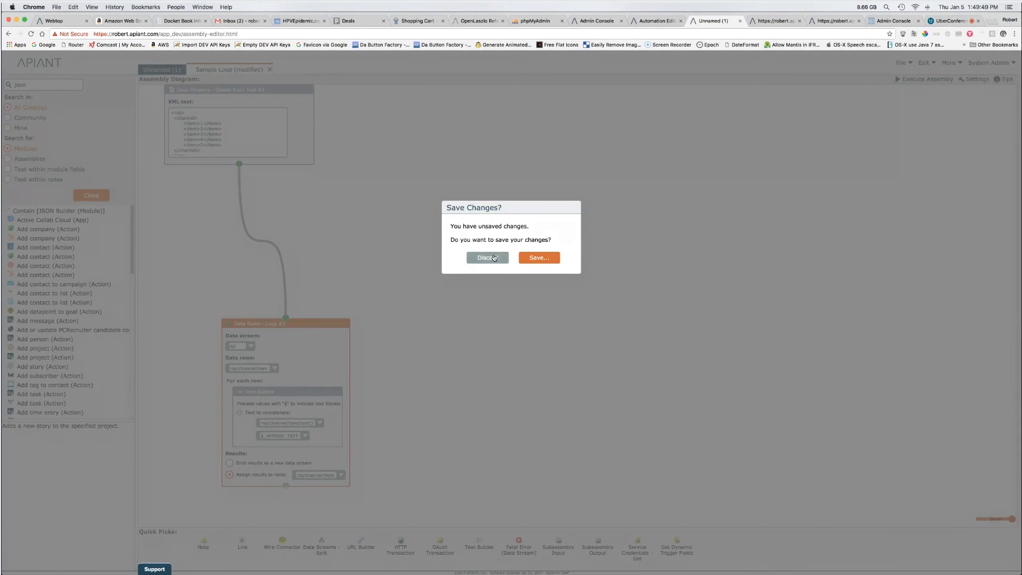
click(494, 258)
double_click(24, 239)
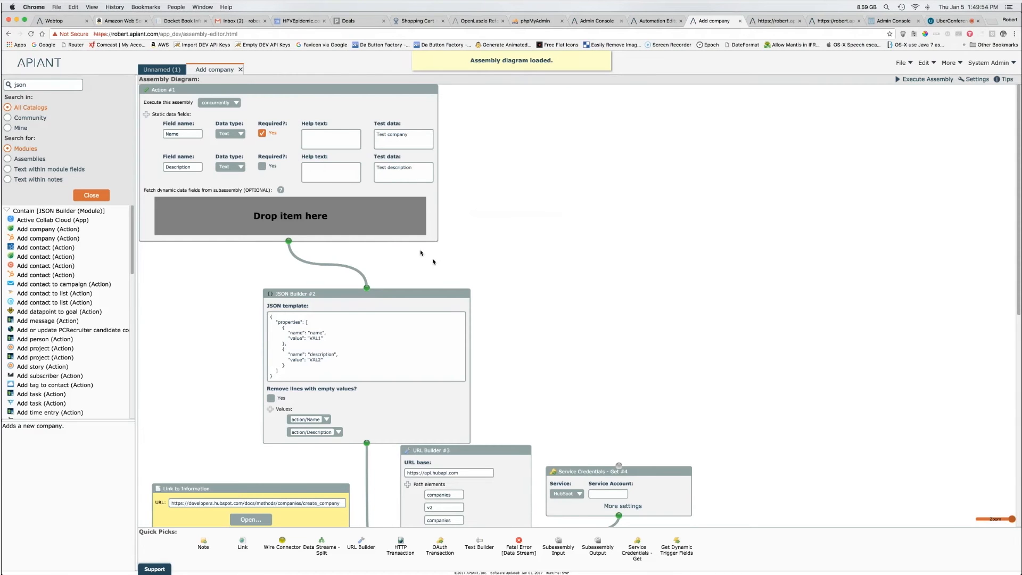
Step: Review the Action, JSON Builder, URL Builder and HTTP Transaction modules, then execute the assembly
drag(395, 305, 403, 479)
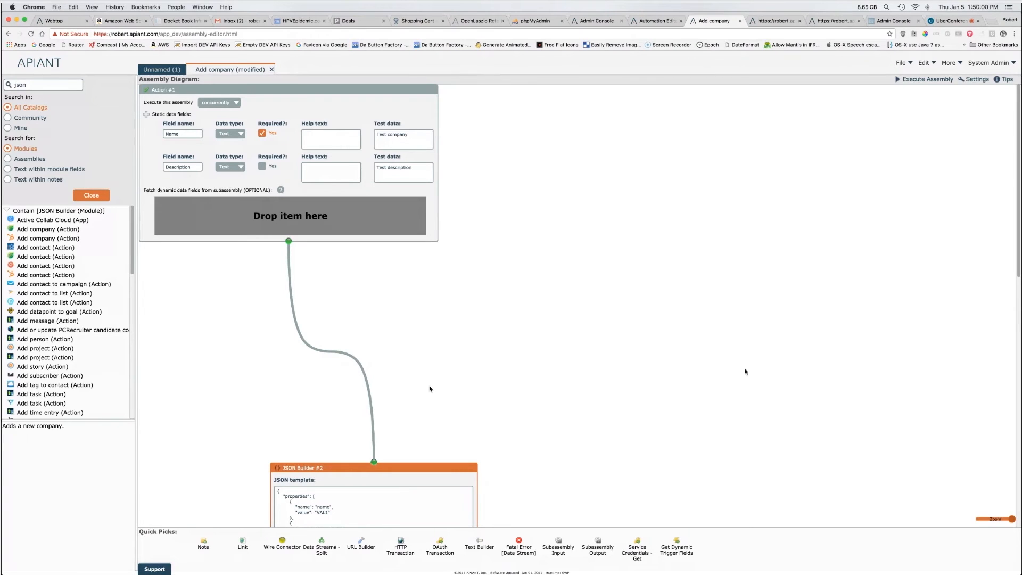
mouse_move(420, 481)
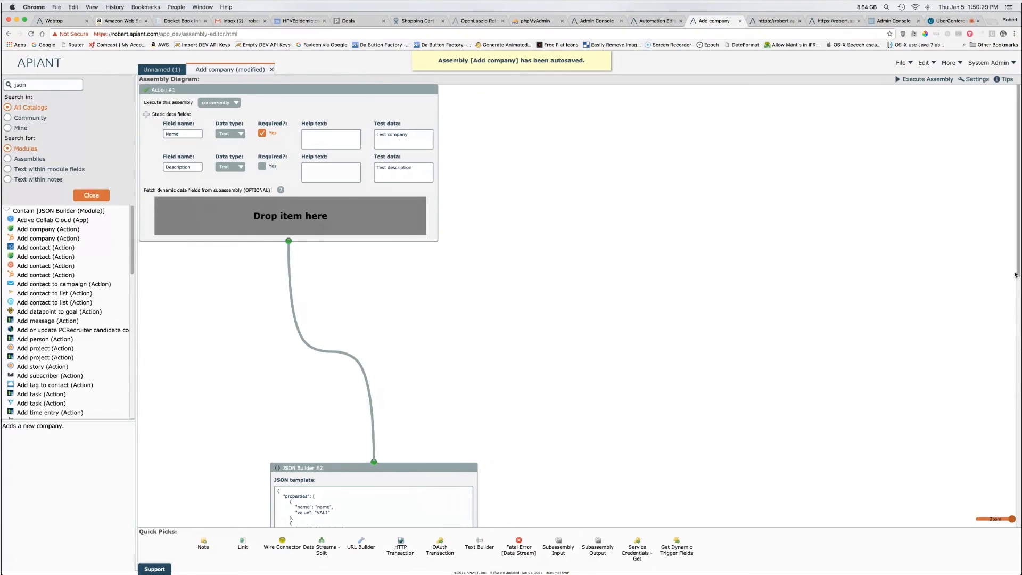
drag(1016, 277, 1020, 379)
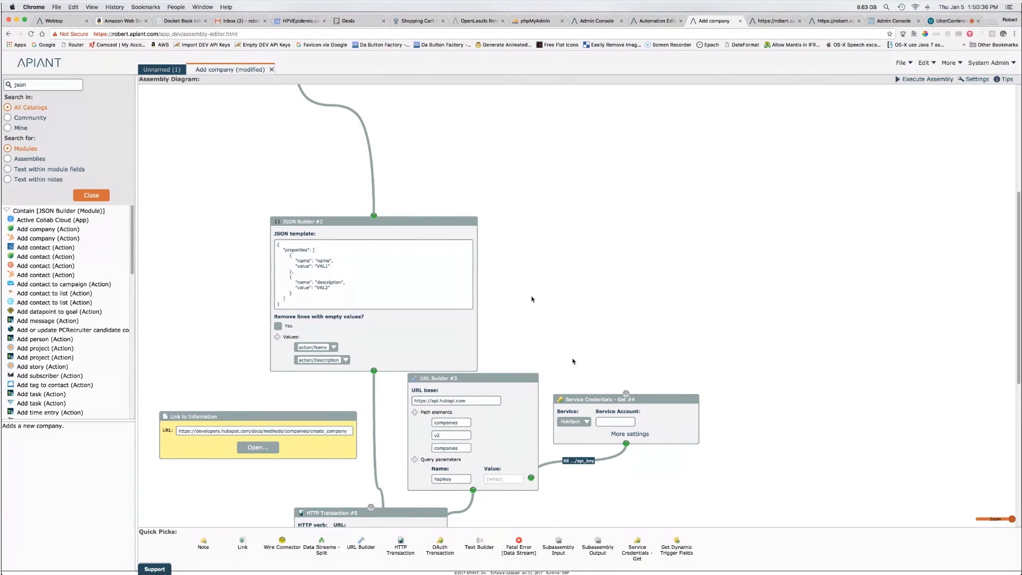
key(super+a)
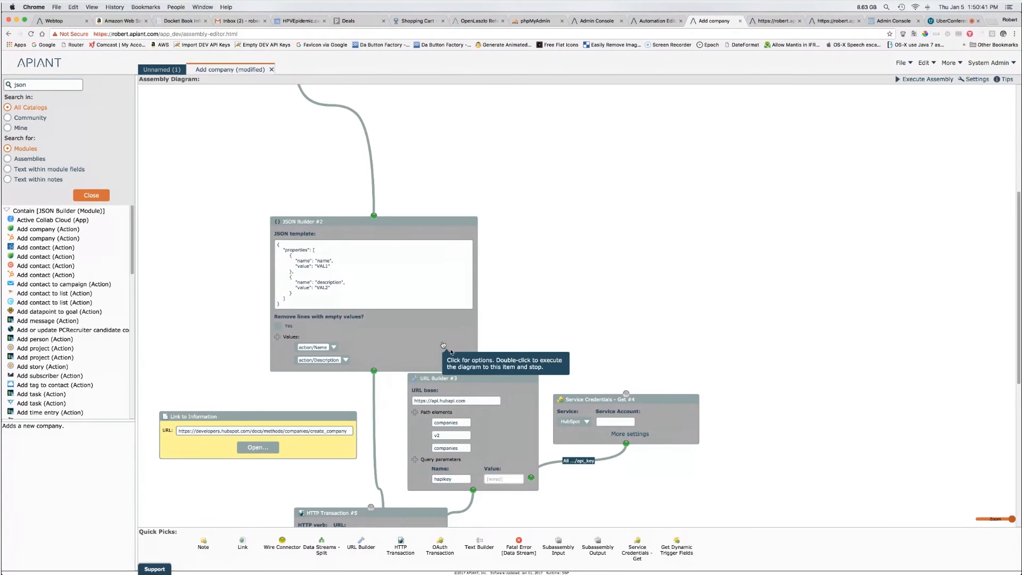
click(457, 357)
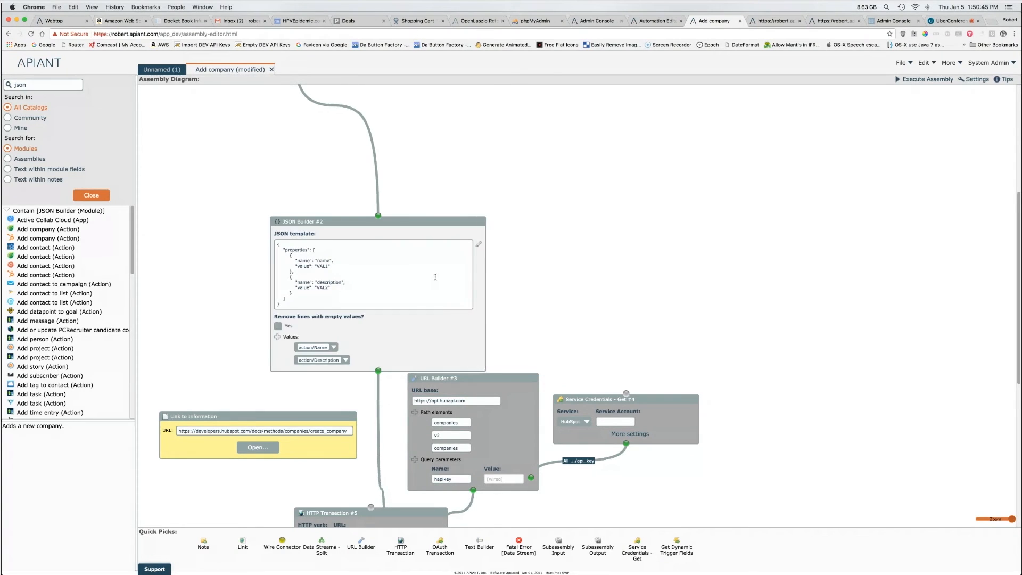
click(1019, 178)
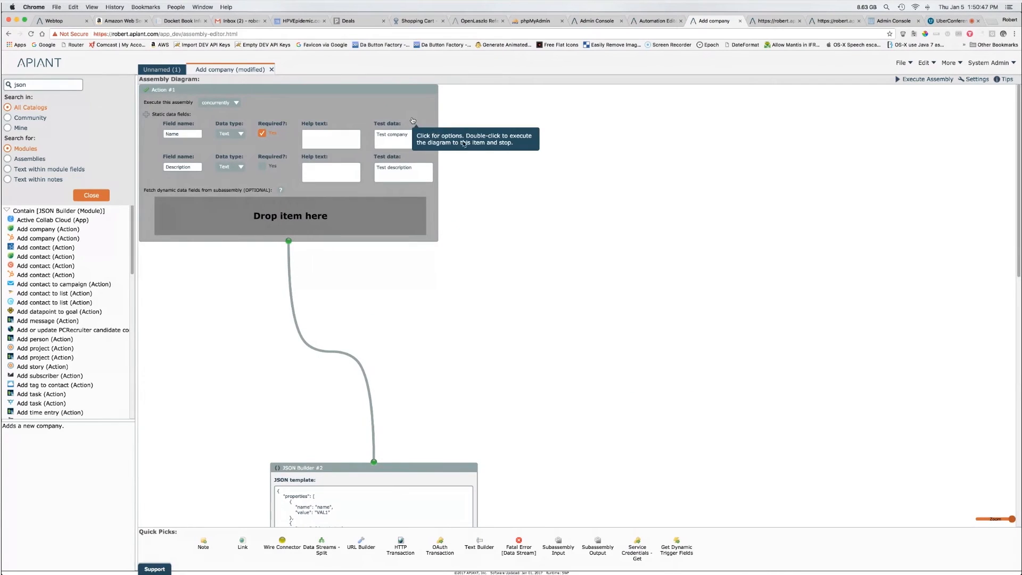
click(465, 144)
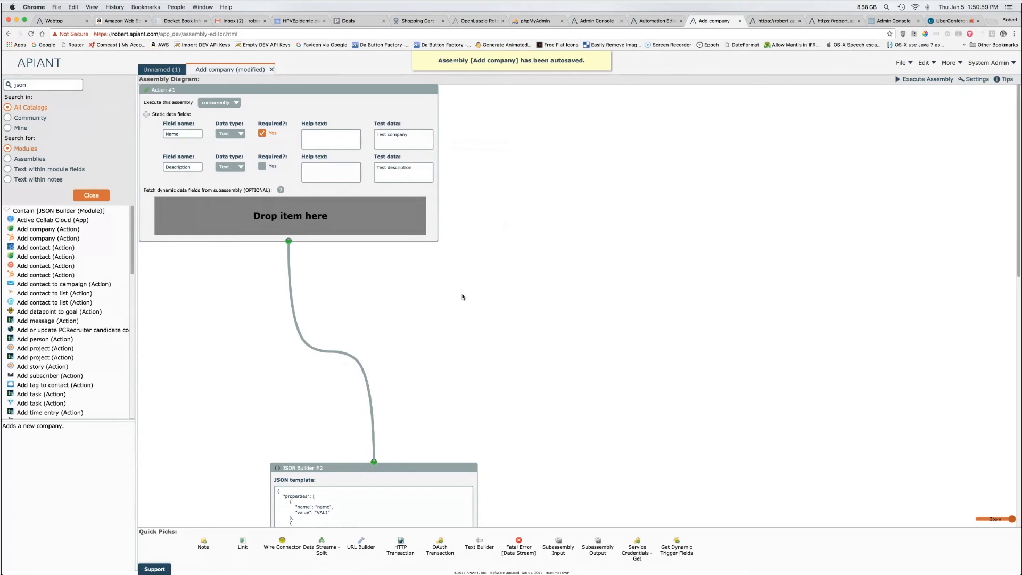
drag(1017, 229, 1010, 318)
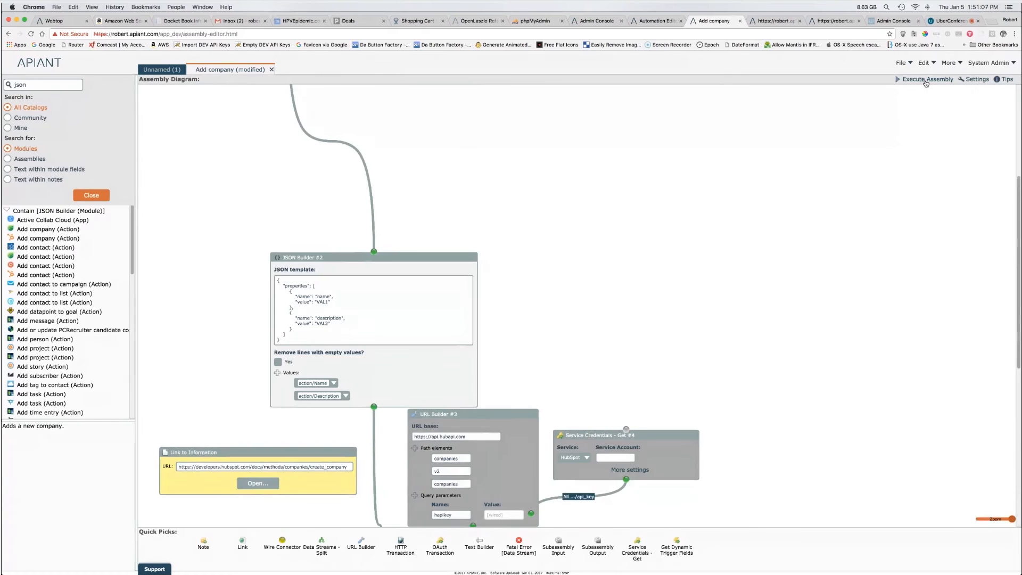
click(926, 79)
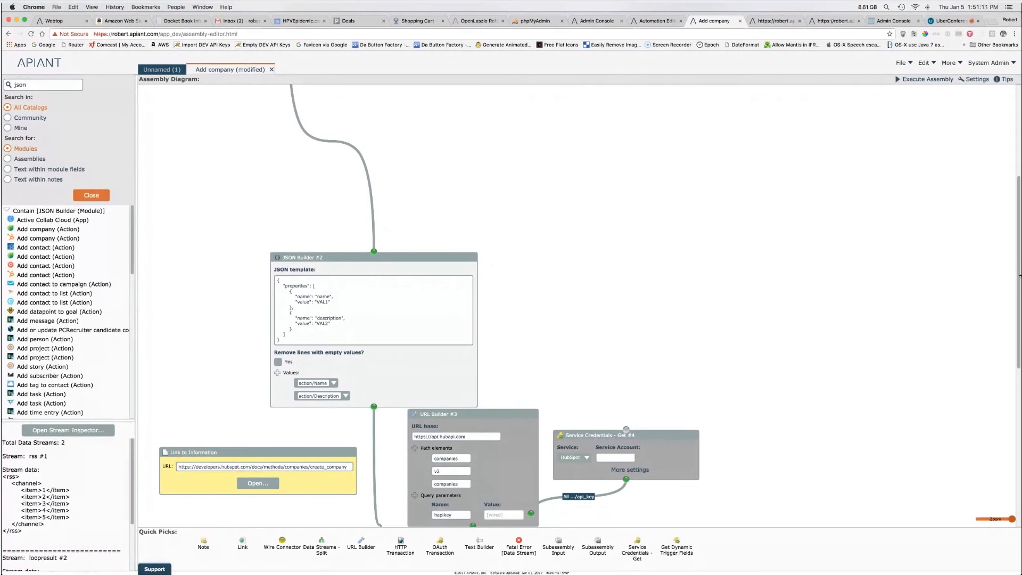
Step: Scroll through the Add company diagram and execution results to review the data streams
drag(1019, 264, 1019, 202)
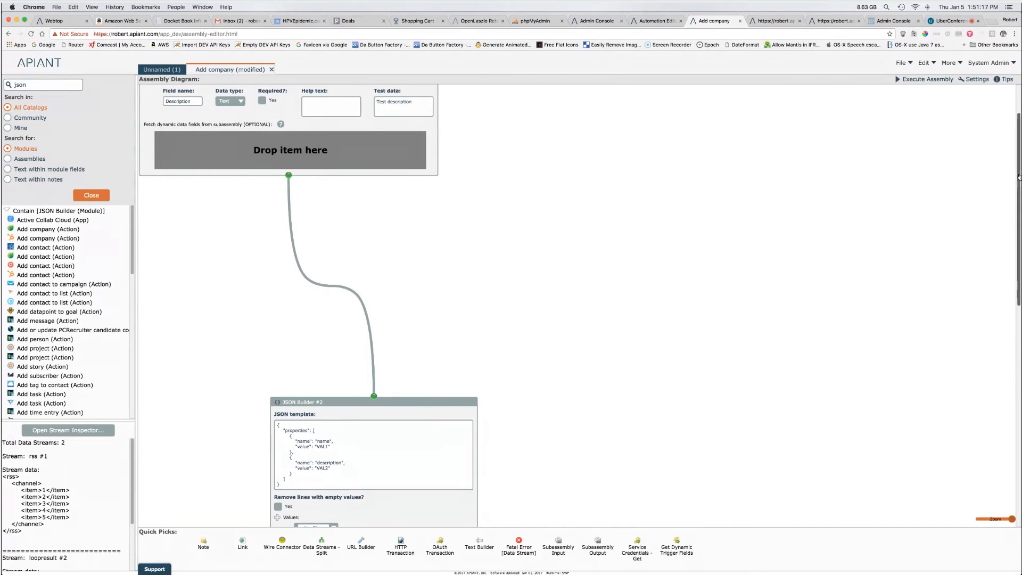
drag(1019, 179, 1019, 350)
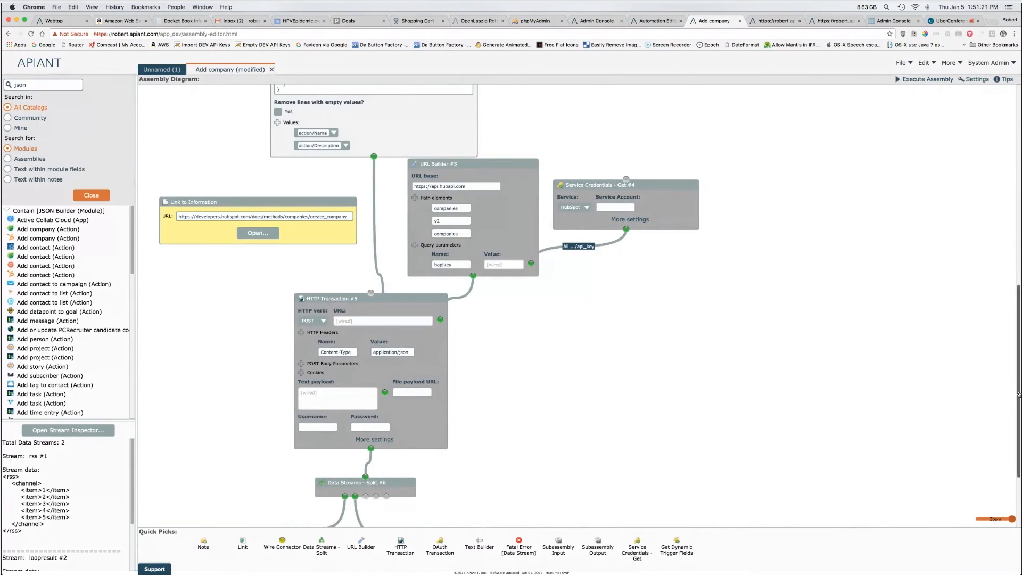
drag(1019, 392, 1019, 326)
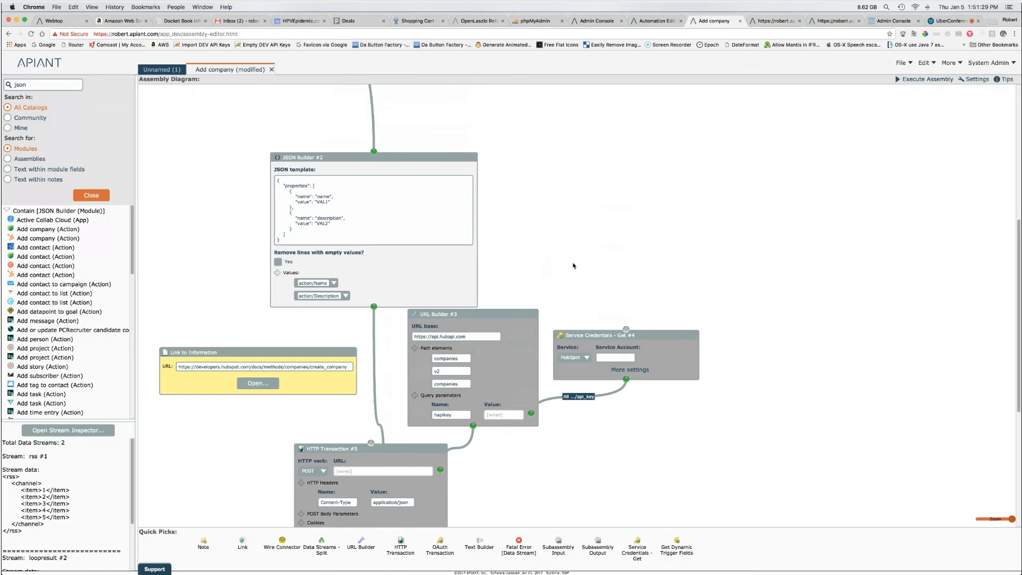
mouse_move(441, 169)
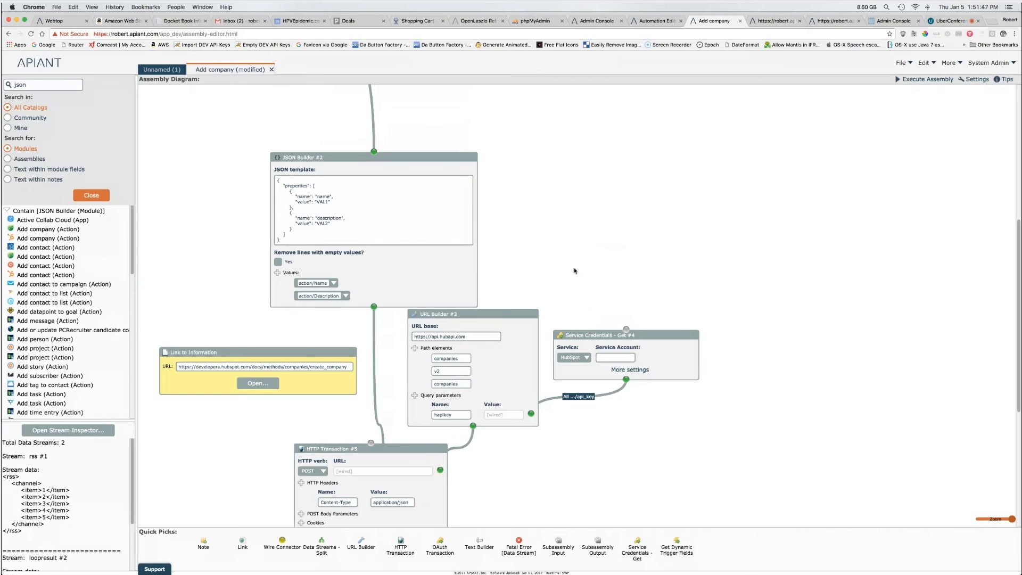
drag(1020, 302, 1012, 150)
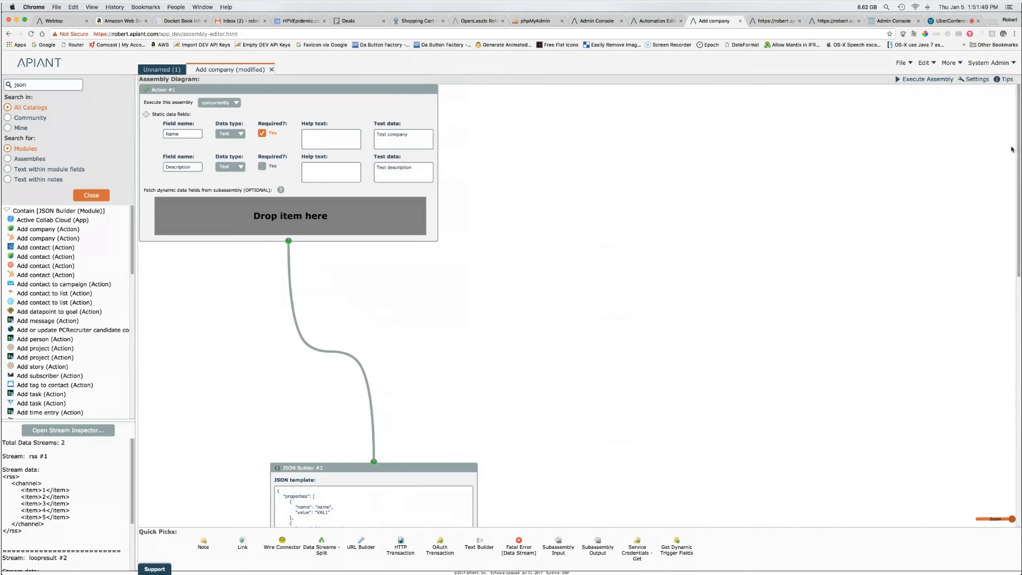
Step: Close Add company, answering the save prompt, and collapse the Input - Remote Data and 500px folders
click(272, 69)
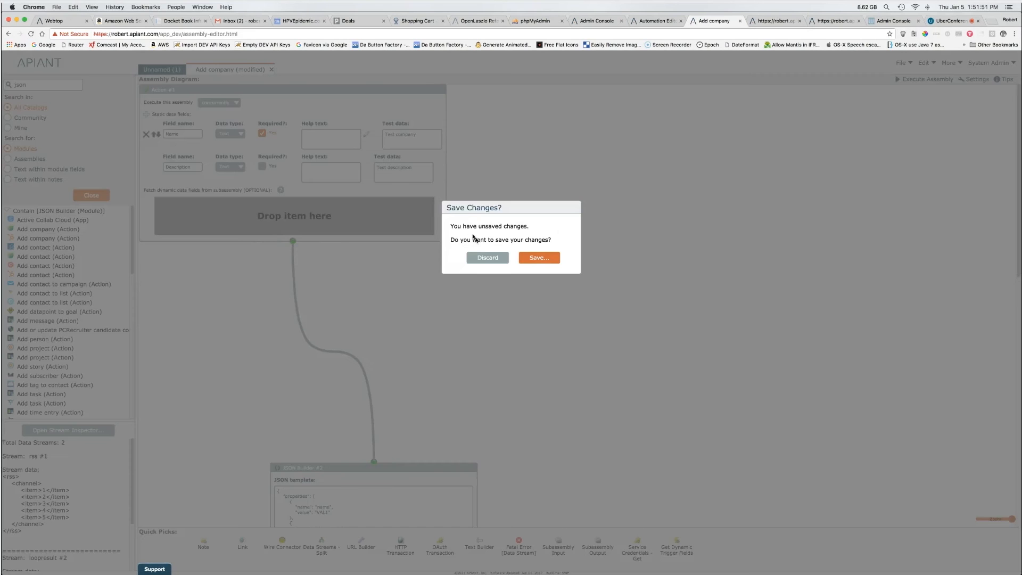
click(96, 197)
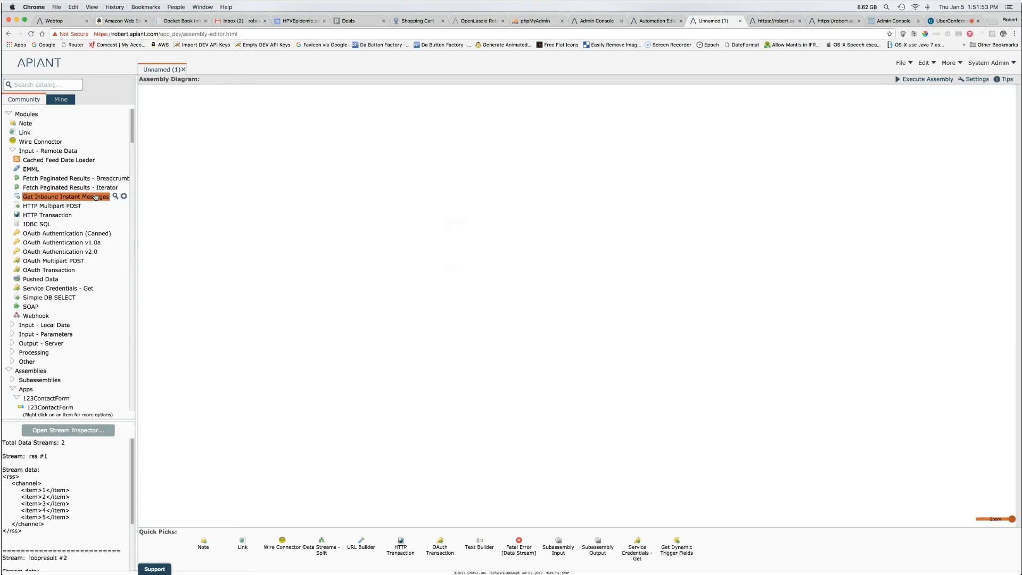
click(11, 151)
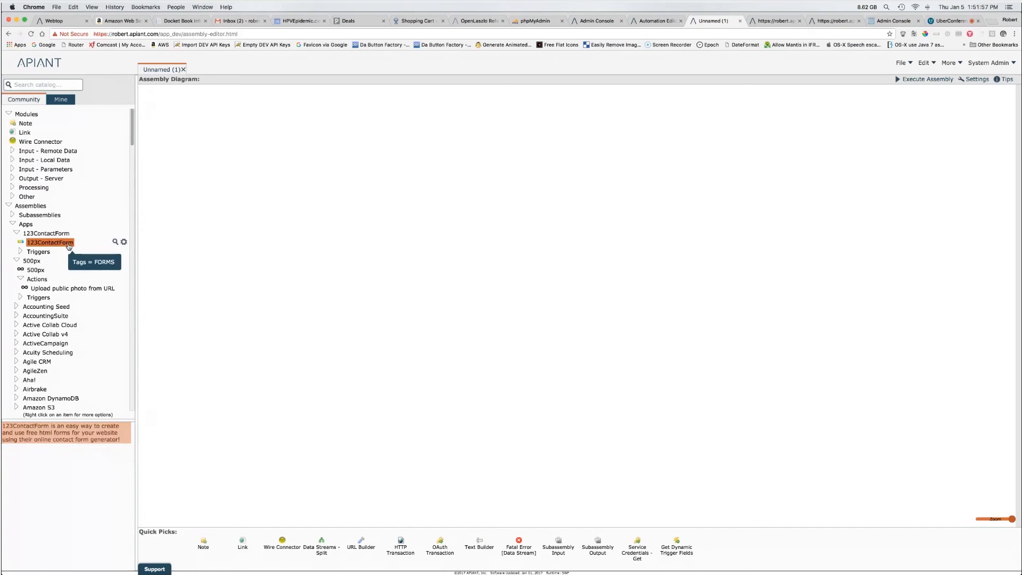
click(16, 261)
drag(132, 128, 132, 189)
Step: Open the CNBC app assembly and read its New top story trigger and app descriptions
click(17, 215)
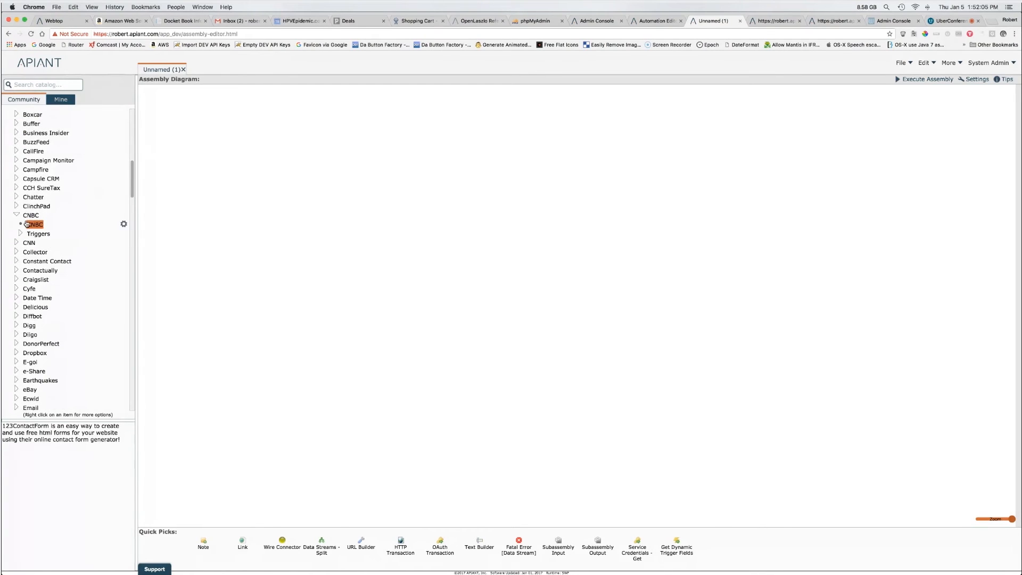
double_click(26, 224)
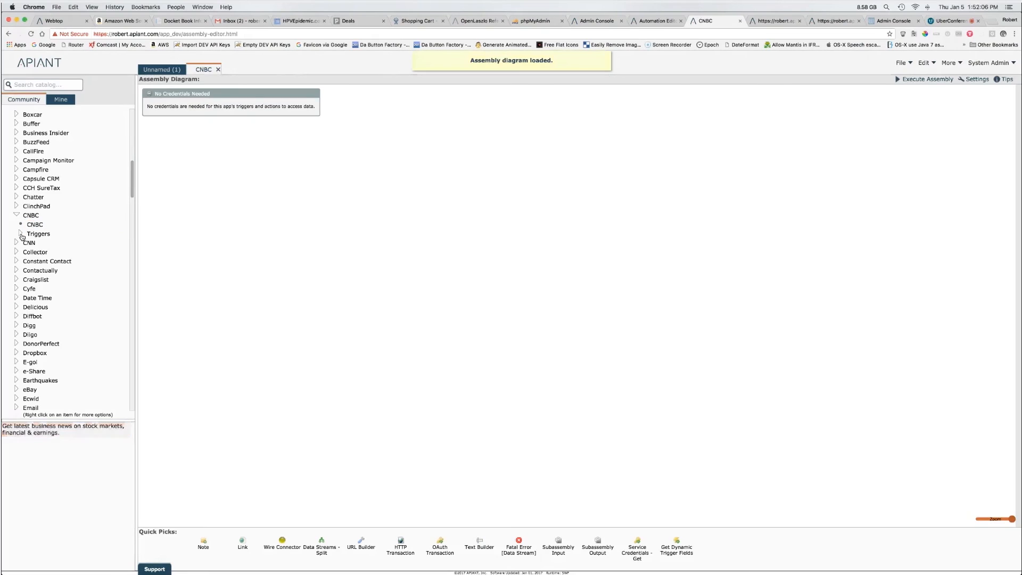
click(21, 234)
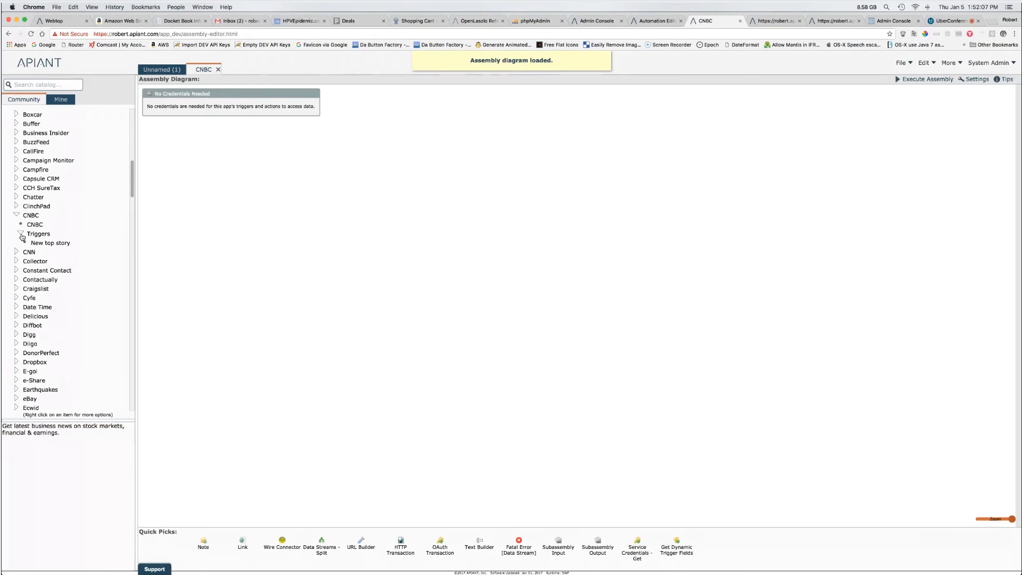
drag(133, 190, 133, 148)
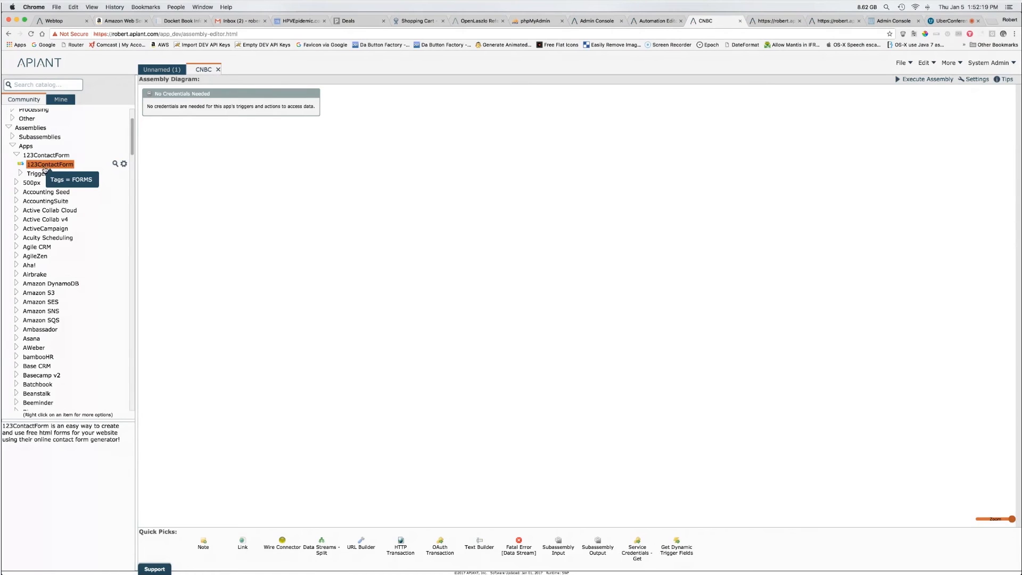
drag(130, 153, 130, 197)
click(68, 211)
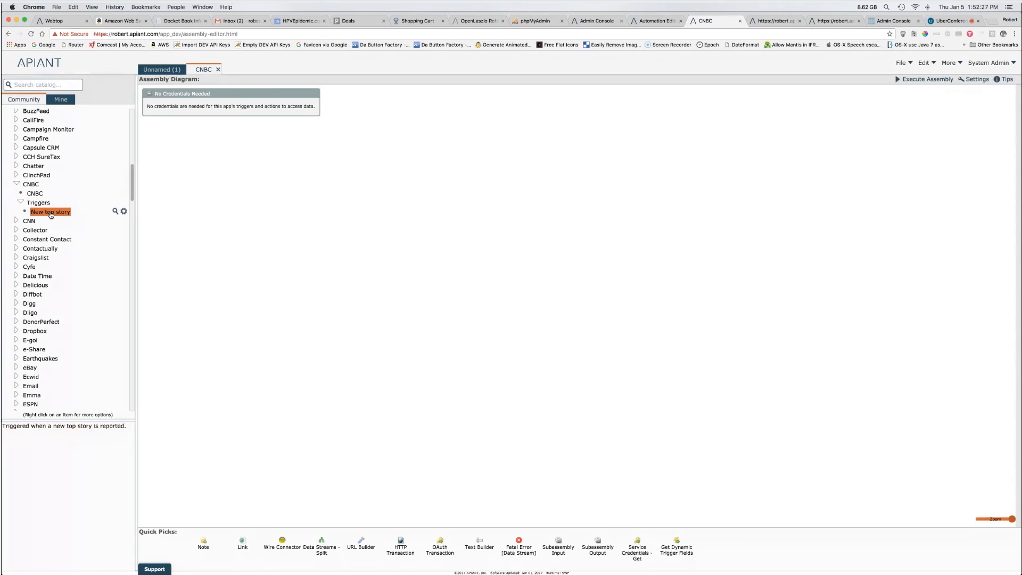
click(36, 193)
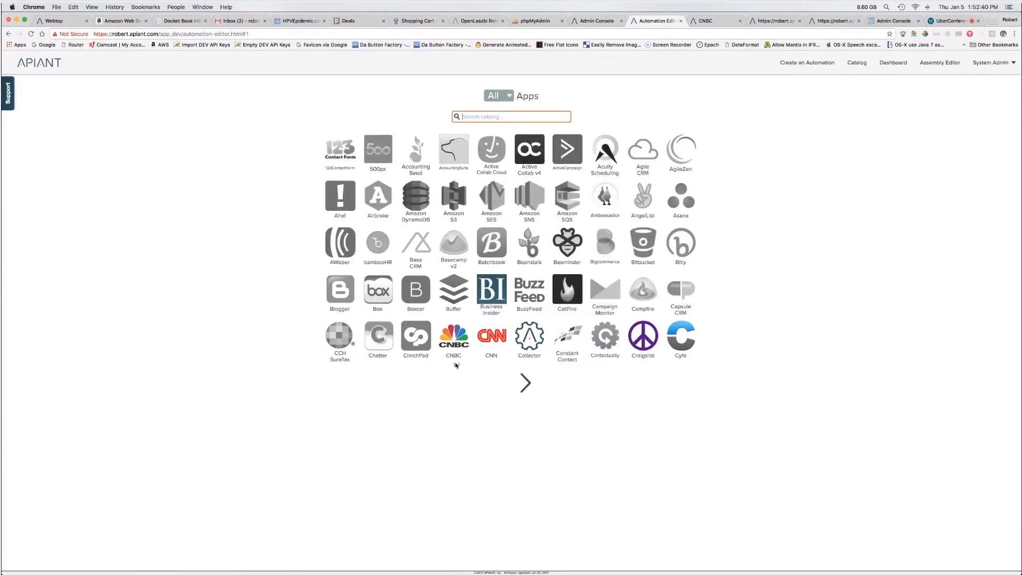
Step: Close the CNBC assembly tab and open the 123ContactForm assembly from the Apps catalog
mouse_move(455, 339)
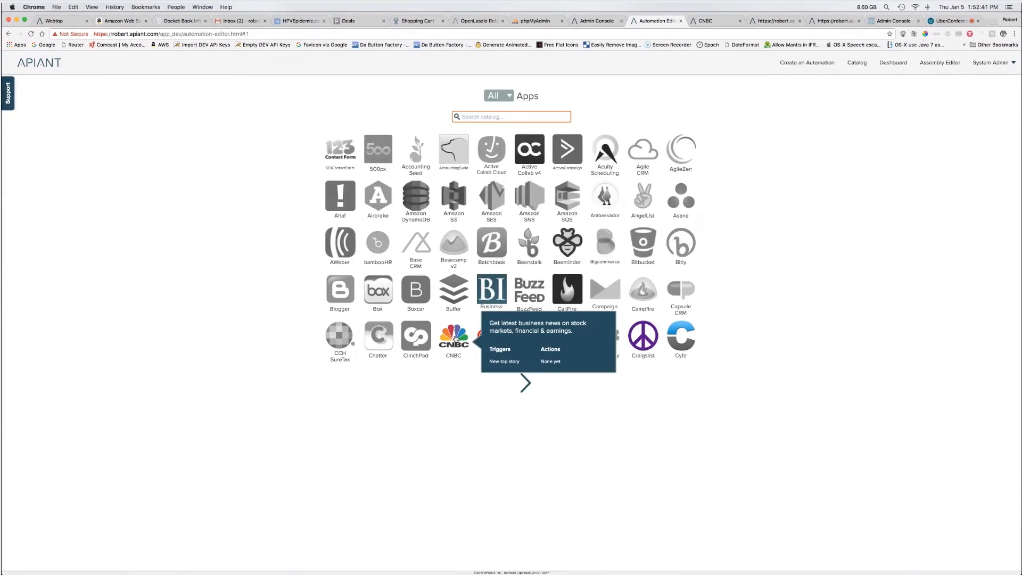
click(455, 339)
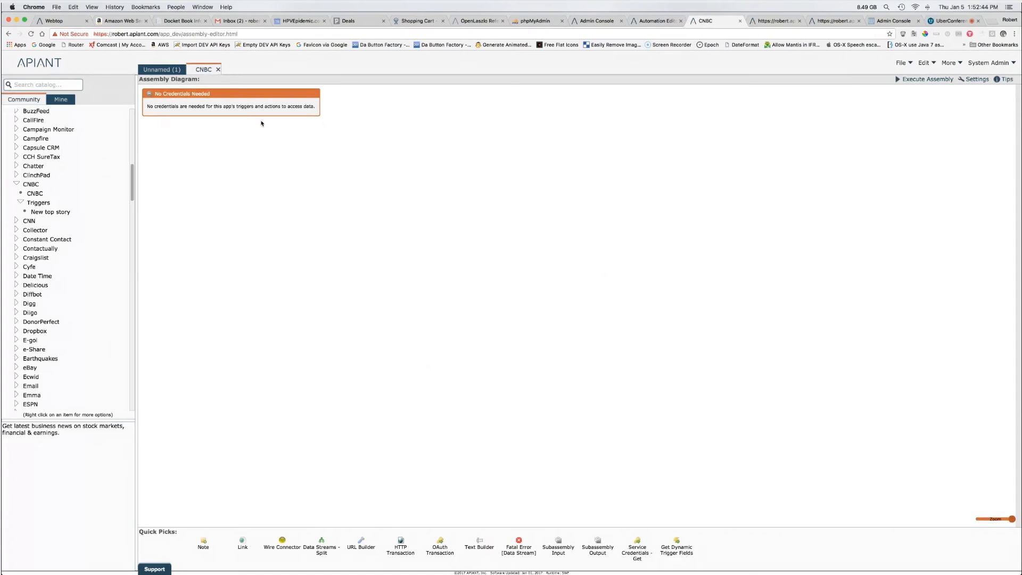
click(218, 70)
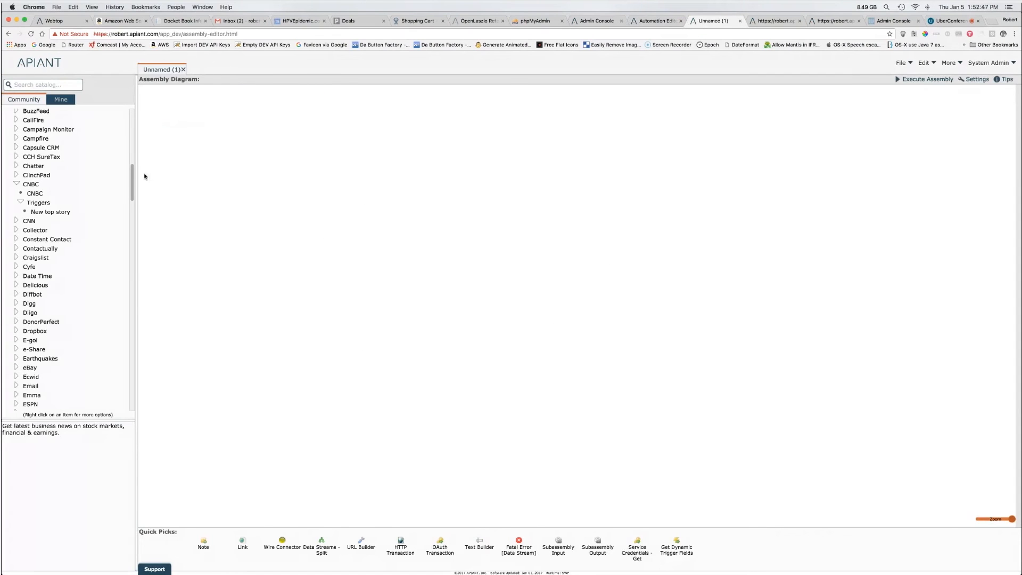
drag(131, 179, 132, 116)
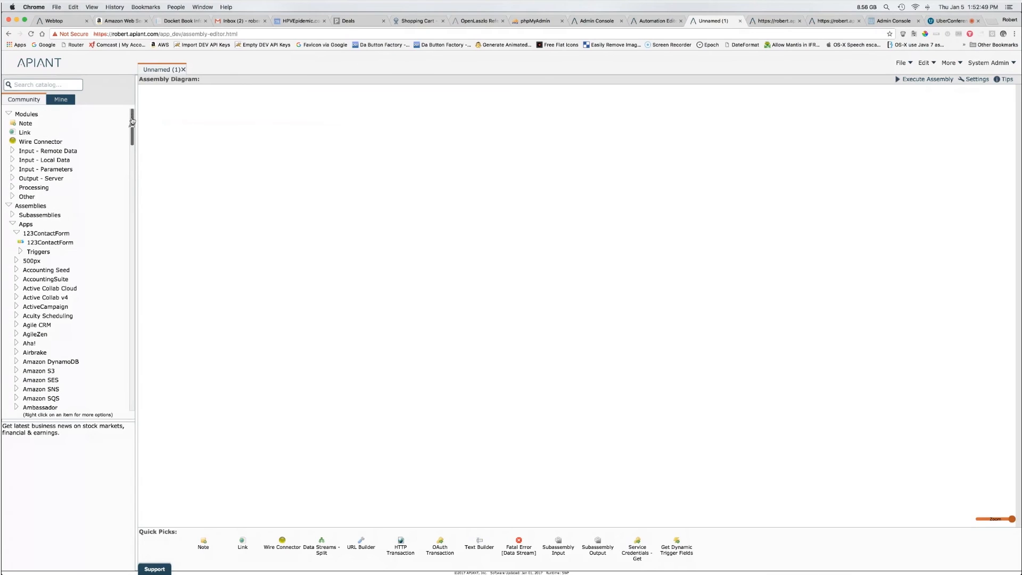
double_click(55, 243)
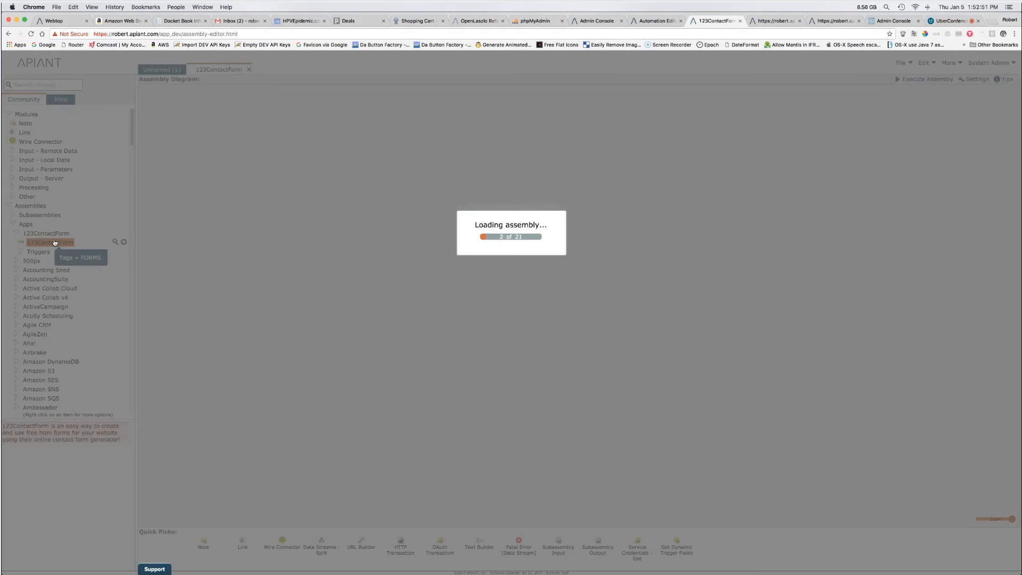
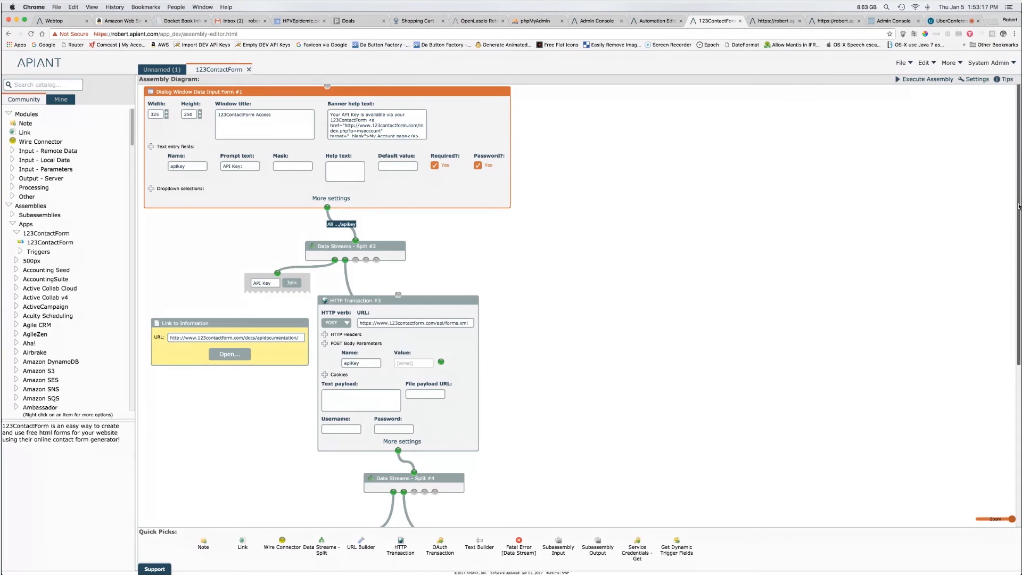
Step: Select and inspect the Fatal Error, Text Builder, Service Credentials, Note and API Key modules
drag(1019, 208, 1019, 209)
click(512, 224)
drag(535, 220, 145, 85)
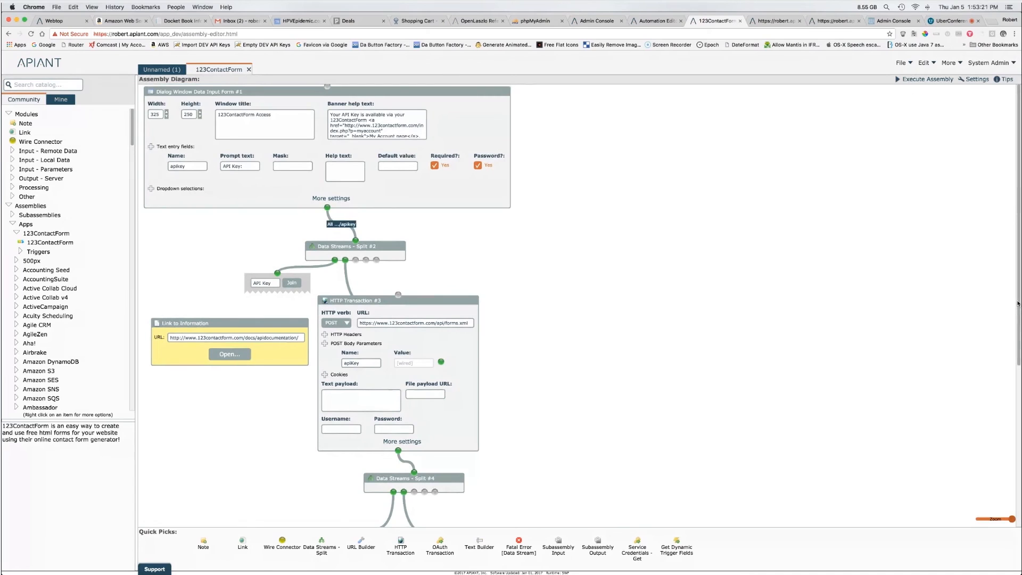
drag(1019, 301, 1018, 399)
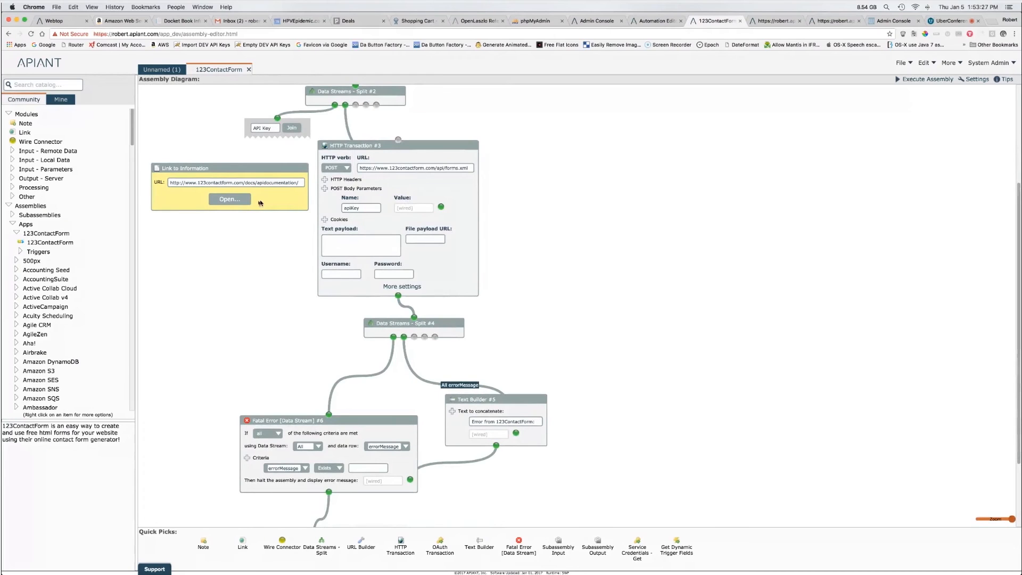
scroll(1019, 304, down, 4)
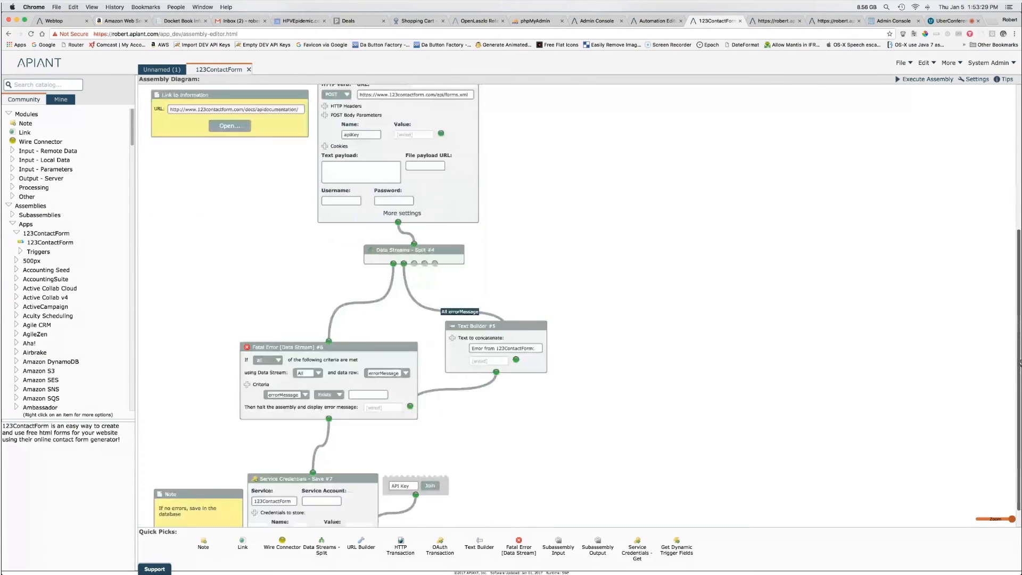
drag(518, 458, 650, 441)
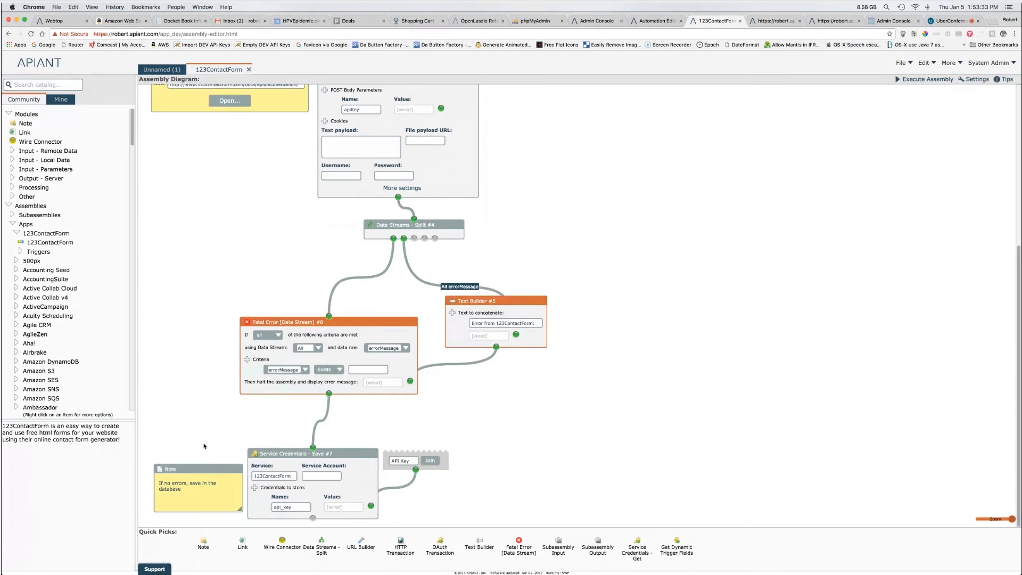
drag(147, 417, 503, 545)
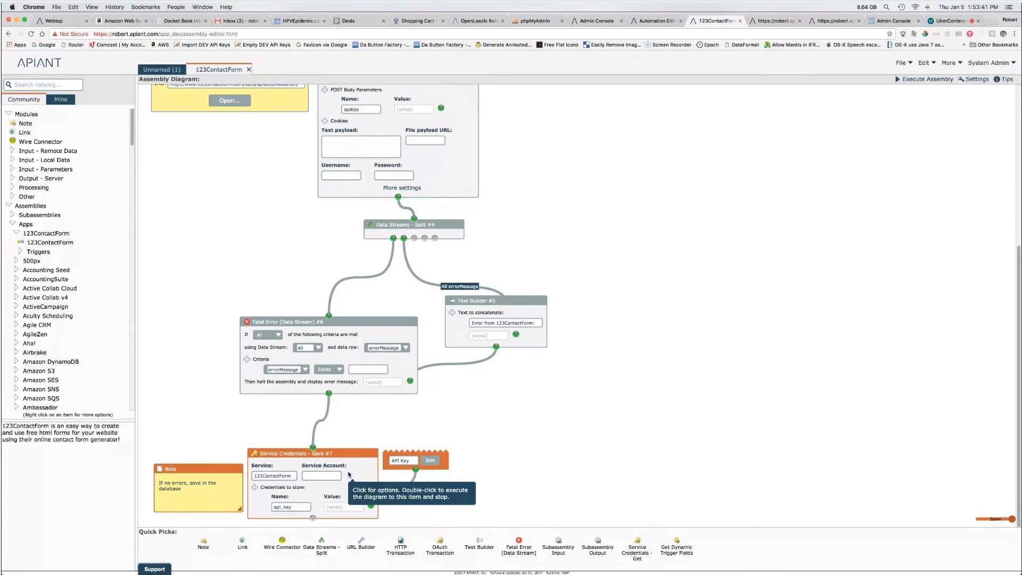
click(1019, 182)
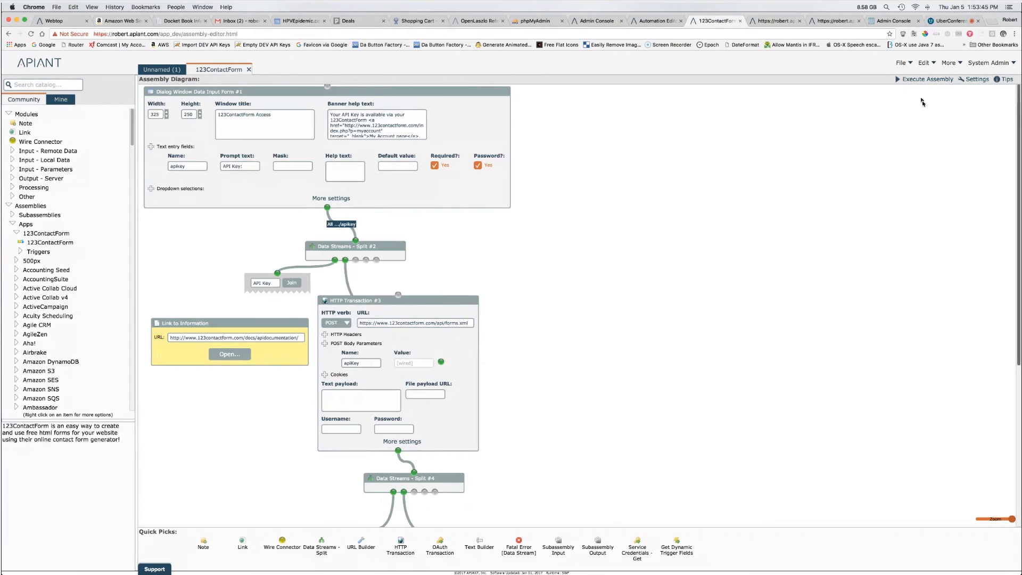
Step: Execute the assembly with a pasted test API key and dismiss the resulting execution error
click(927, 80)
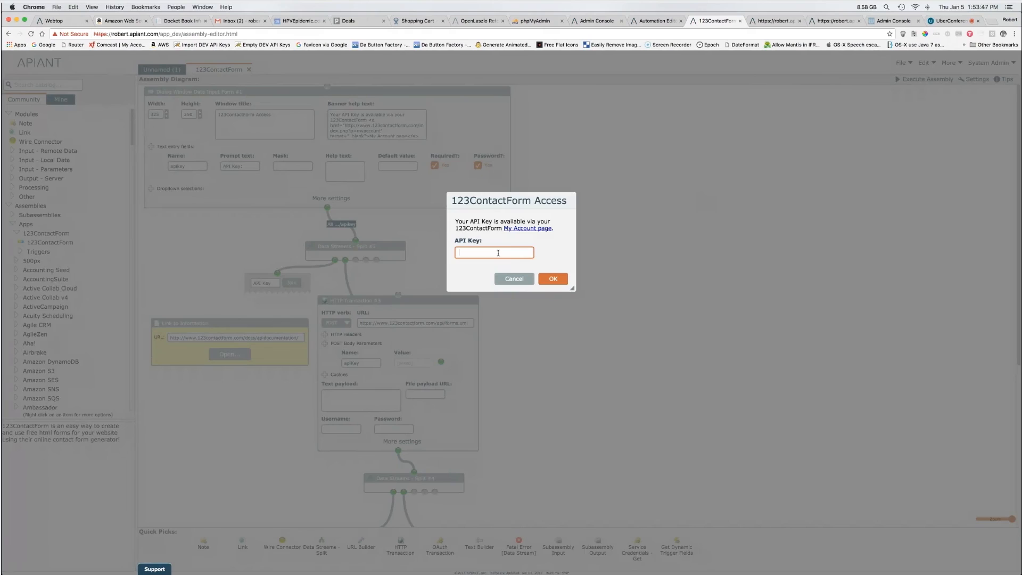
drag(492, 205, 448, 213)
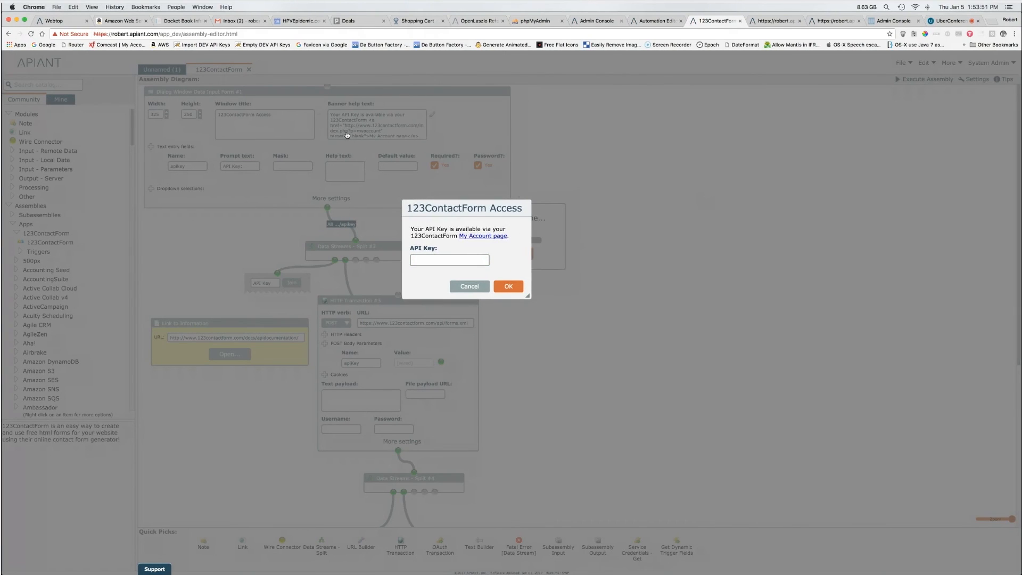
click(444, 259)
key(super+v)
click(503, 286)
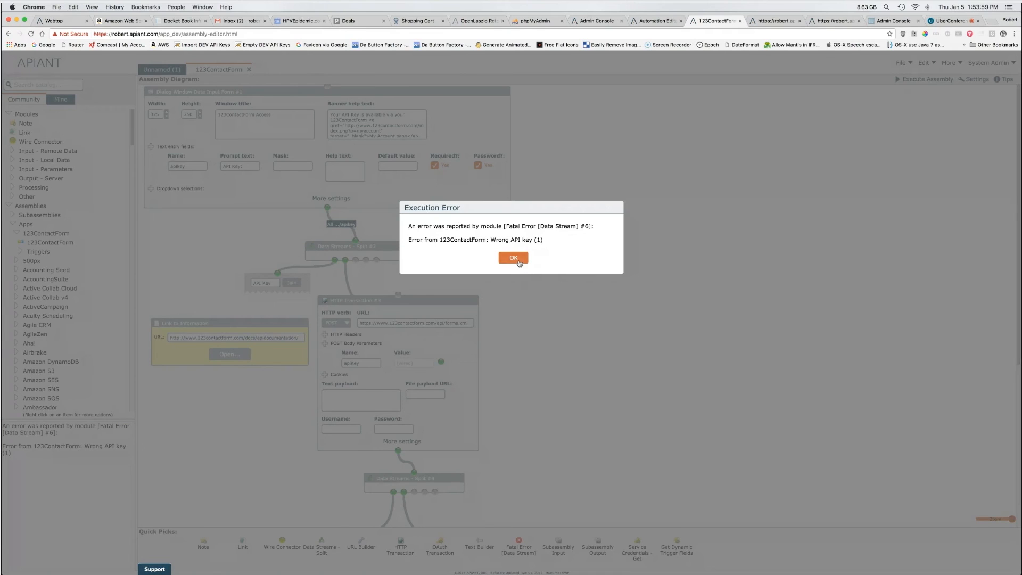
click(519, 263)
drag(1014, 243, 1014, 366)
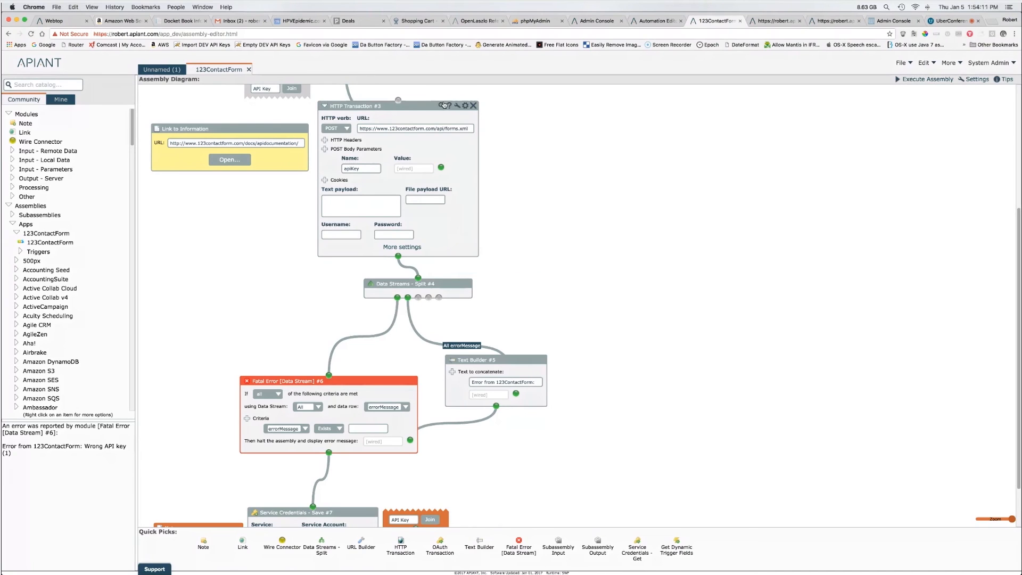
click(442, 104)
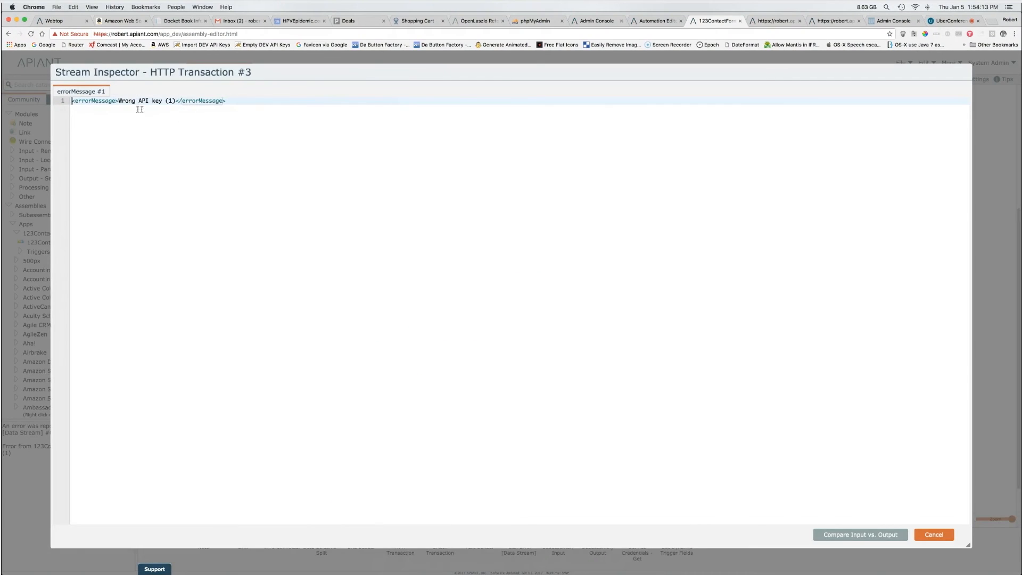
drag(235, 101, 78, 101)
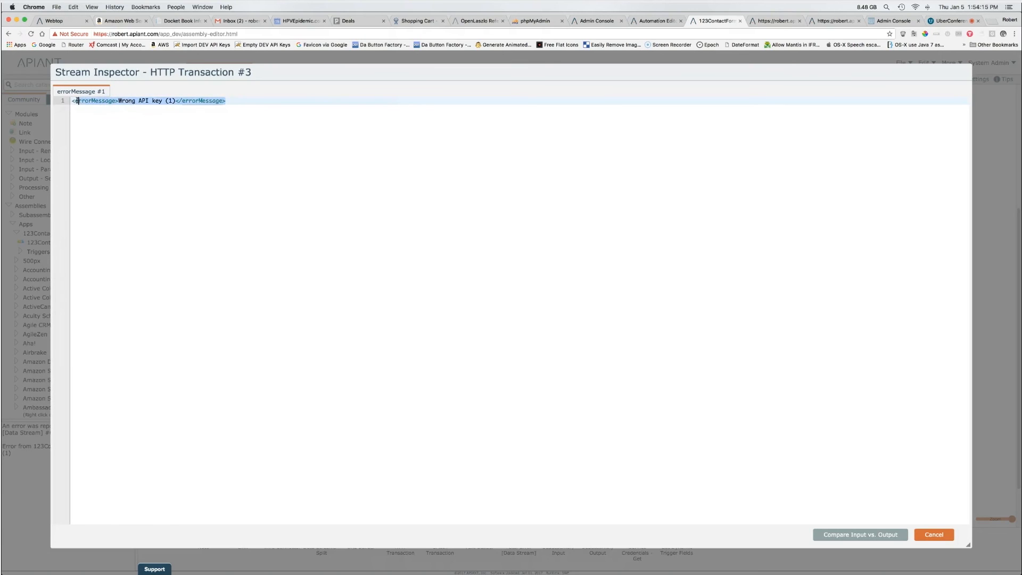
click(934, 535)
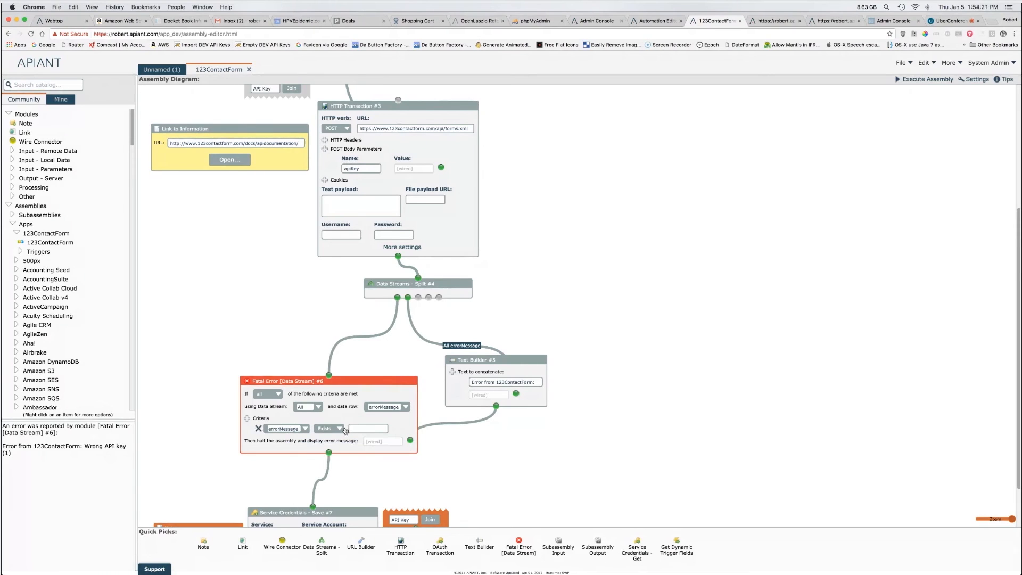
click(471, 383)
drag(471, 382, 542, 381)
click(534, 339)
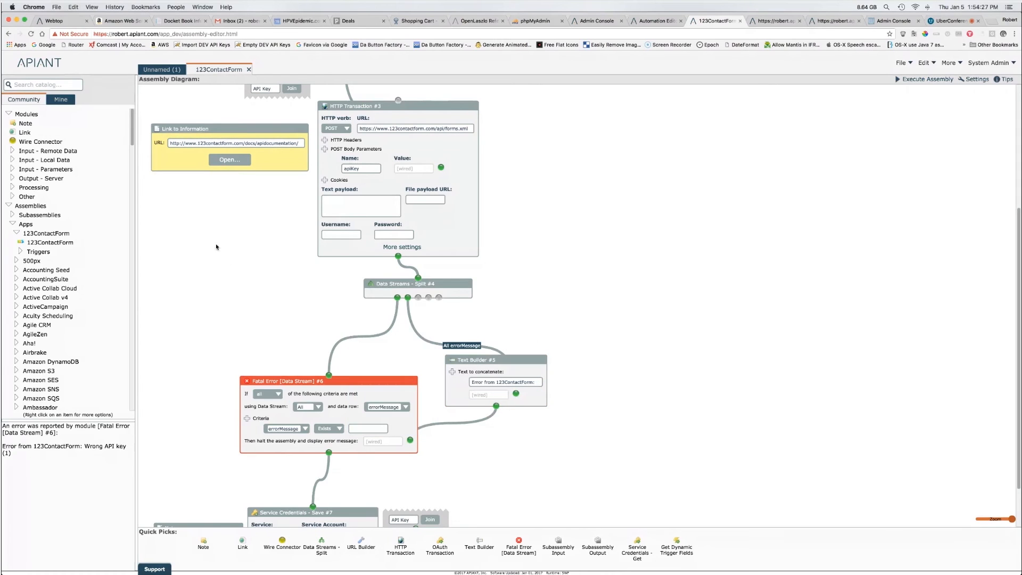
drag(507, 320, 623, 409)
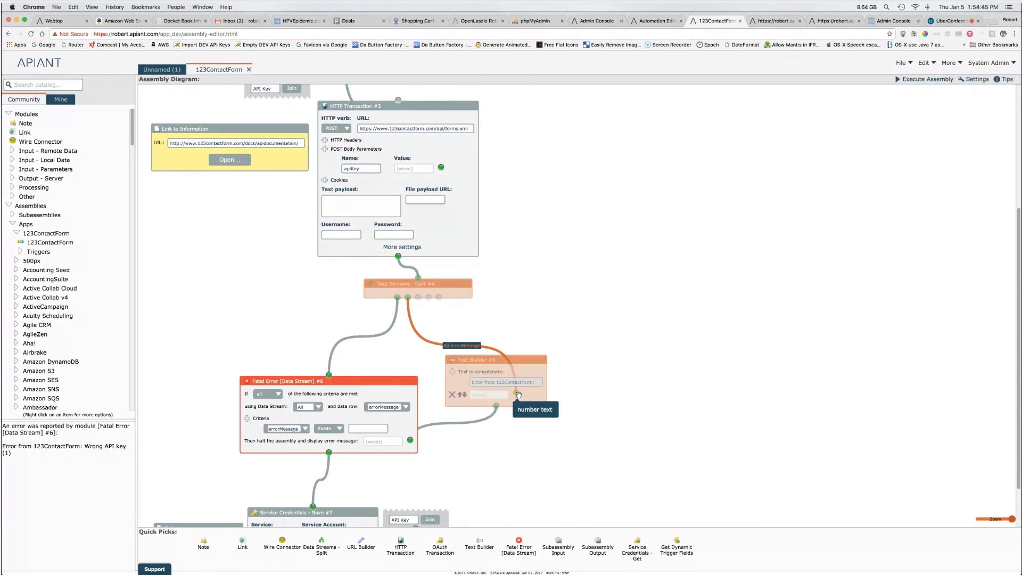
Step: Disconnect Split #4's wires and reconnect its first output to Fatal Error #6
drag(516, 393, 469, 356)
drag(408, 297, 502, 358)
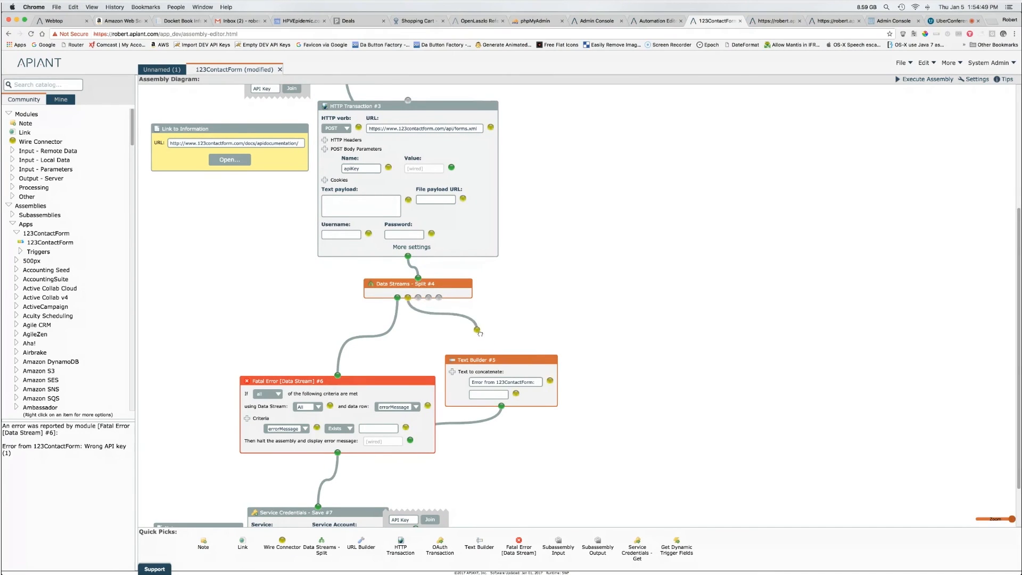
drag(328, 375, 345, 368)
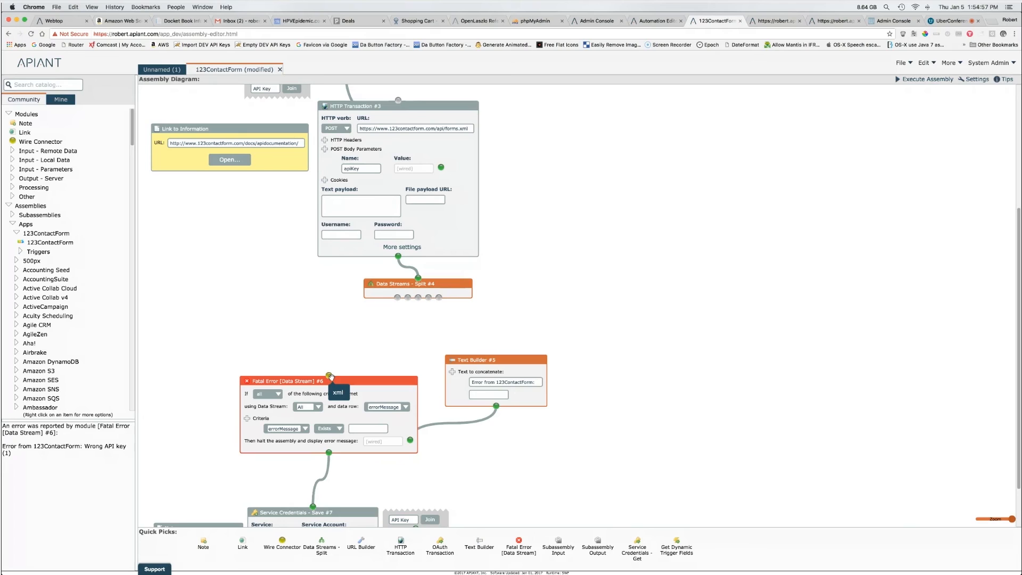
drag(397, 297, 344, 369)
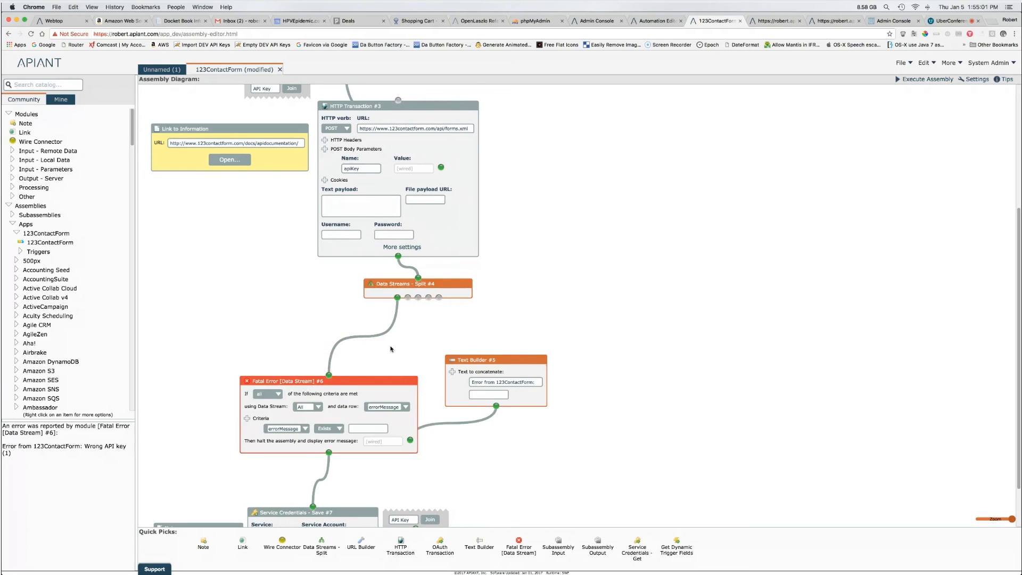
Step: Wire Split #4 into Text Builder #5's second field carrying the errorMessage data path
drag(407, 297, 519, 396)
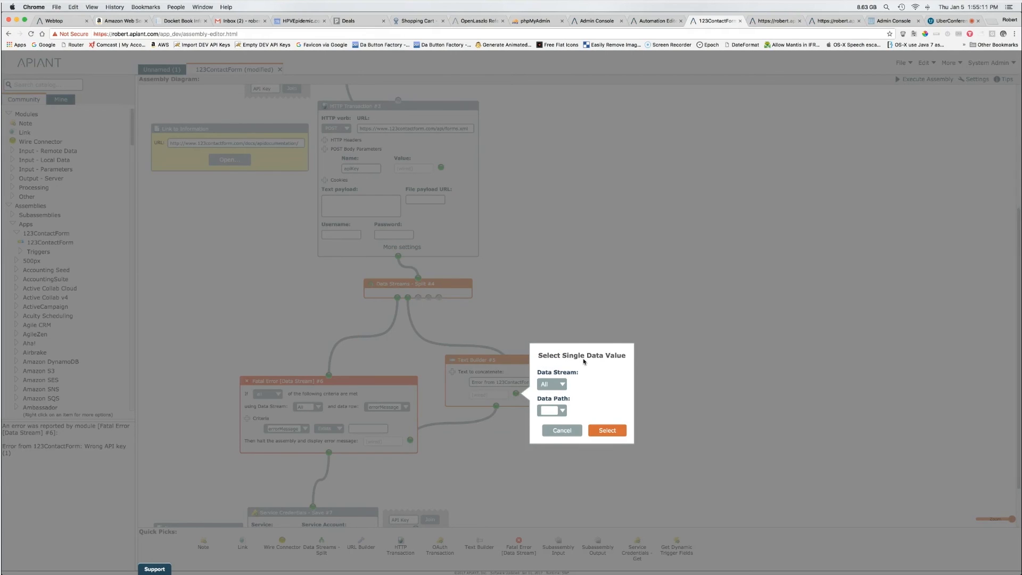
click(562, 410)
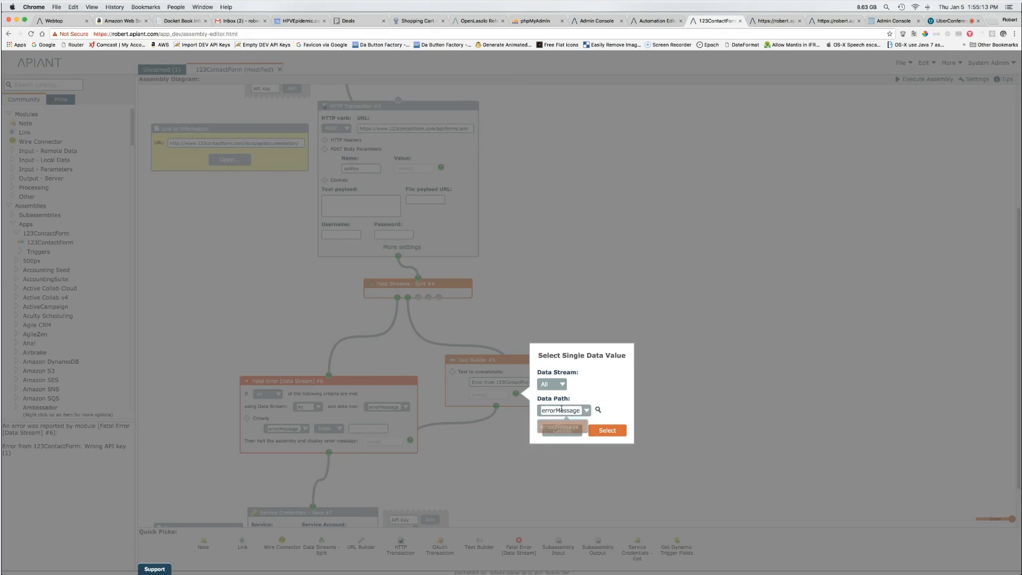
click(561, 428)
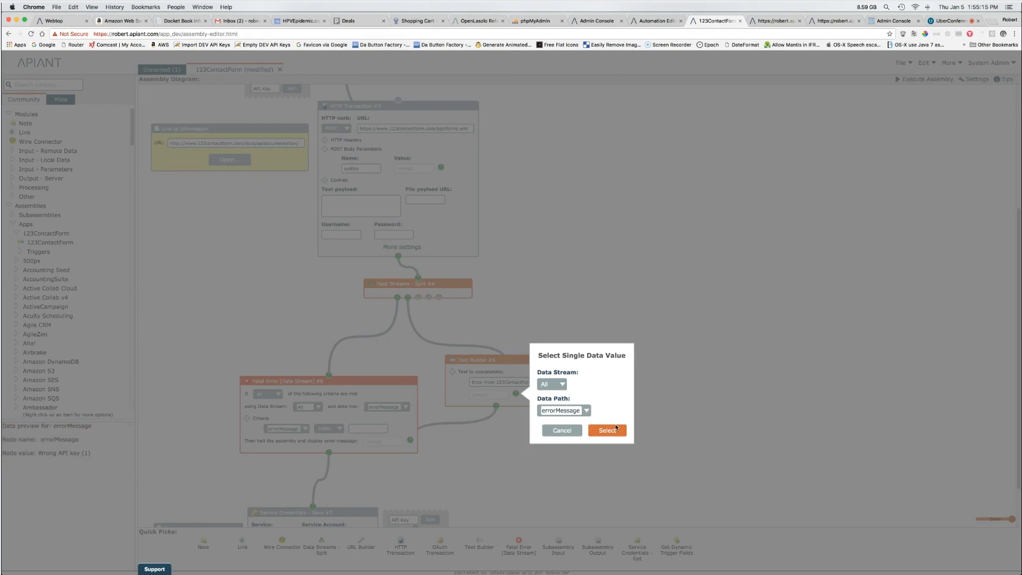
click(614, 429)
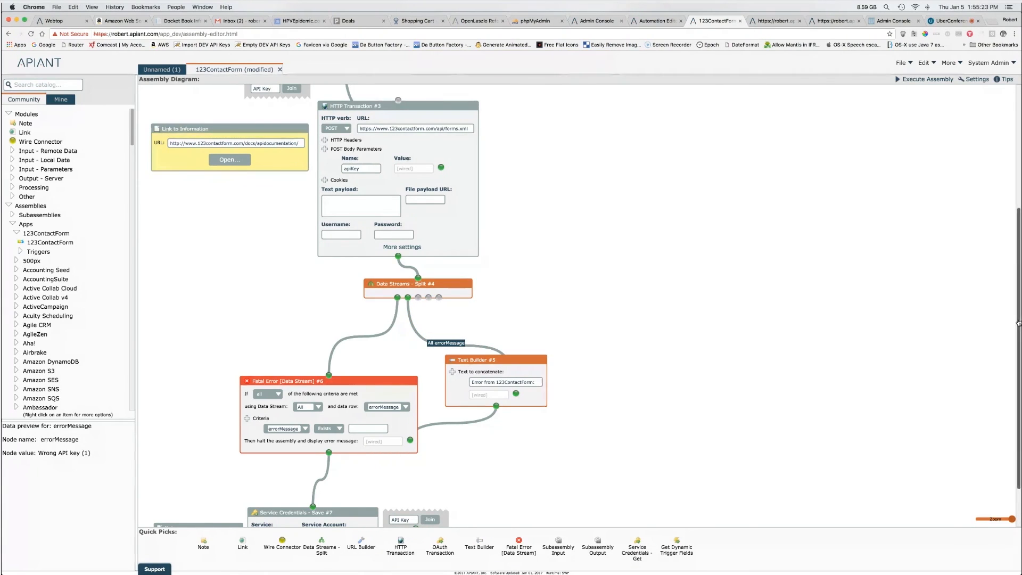
scroll(967, 351, down, 3)
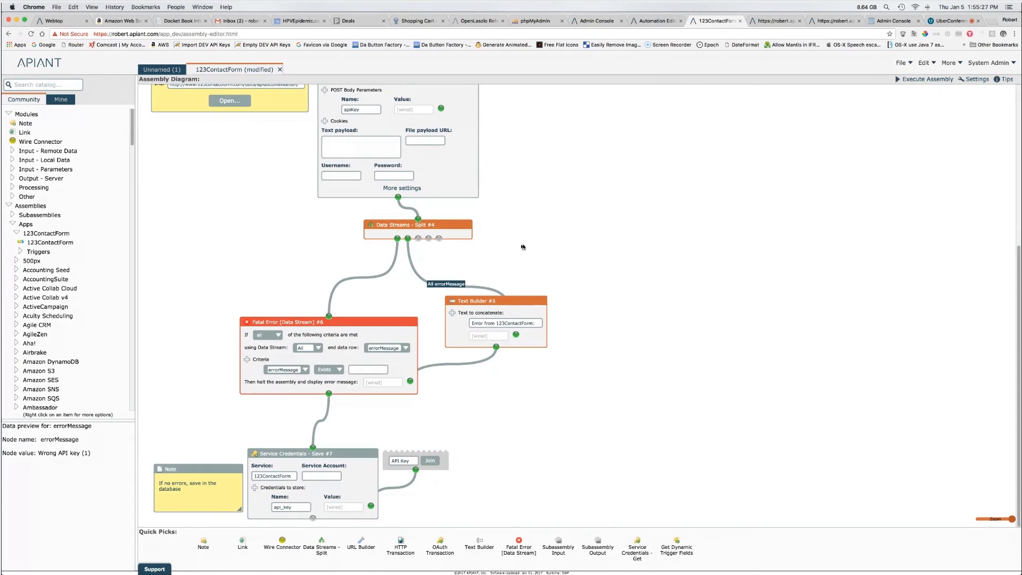
Step: Select the 'Wrong API key (1)' error text and close the stream inspector
mouse_move(460, 223)
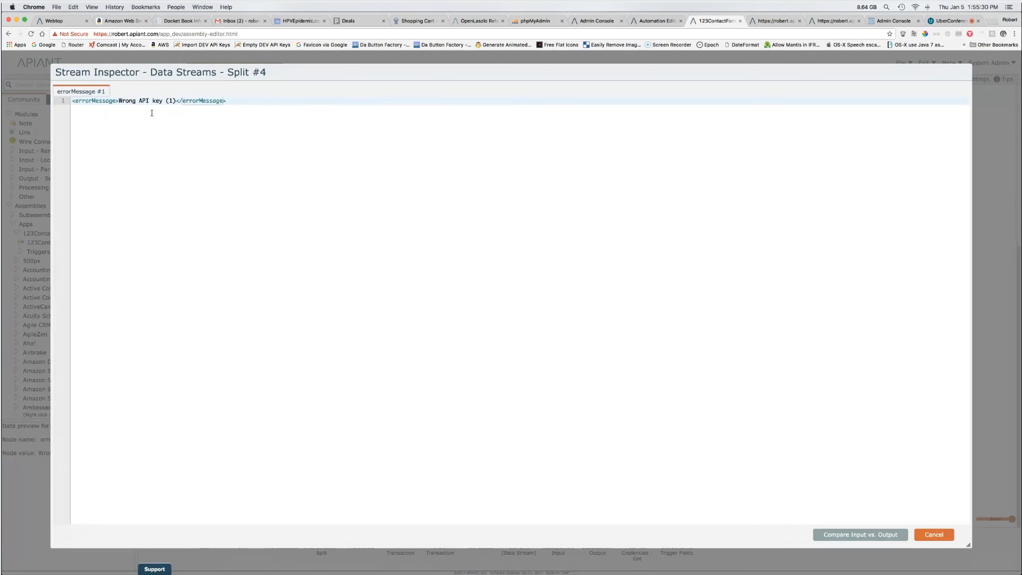
drag(118, 101, 176, 100)
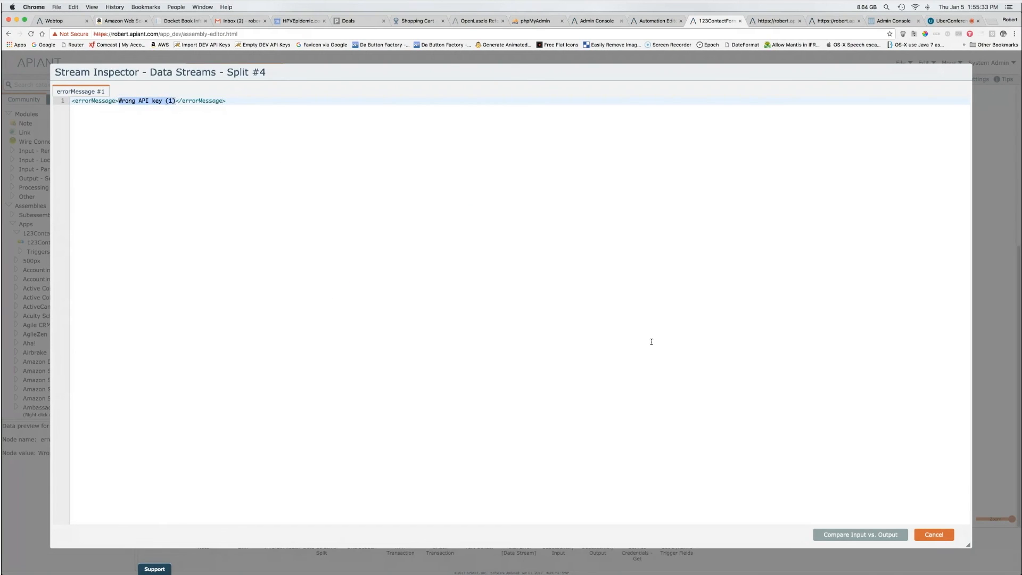
click(933, 536)
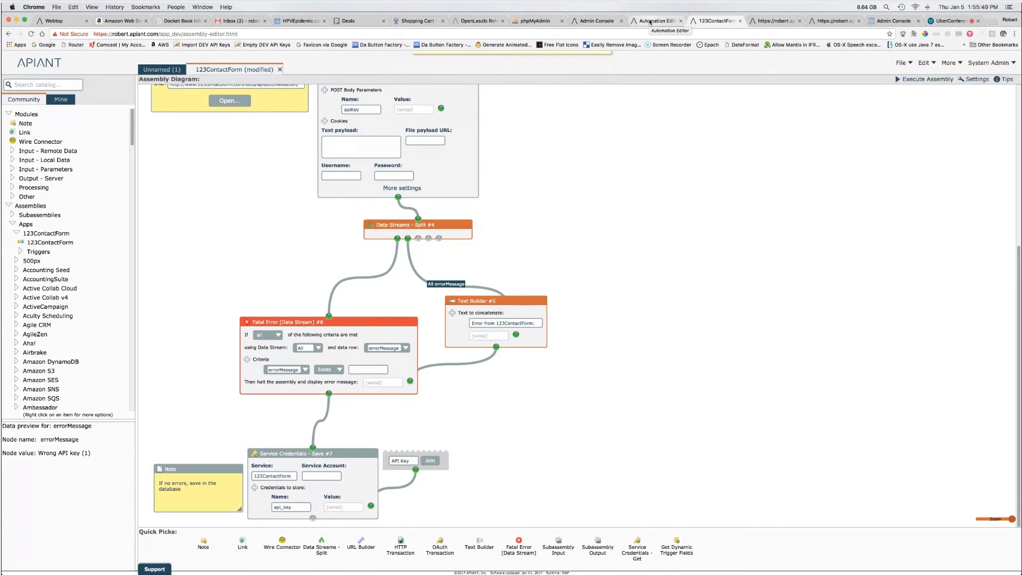
Step: Deselect the modules and view the 123ContactForm app's description in the Apps folder
click(596, 353)
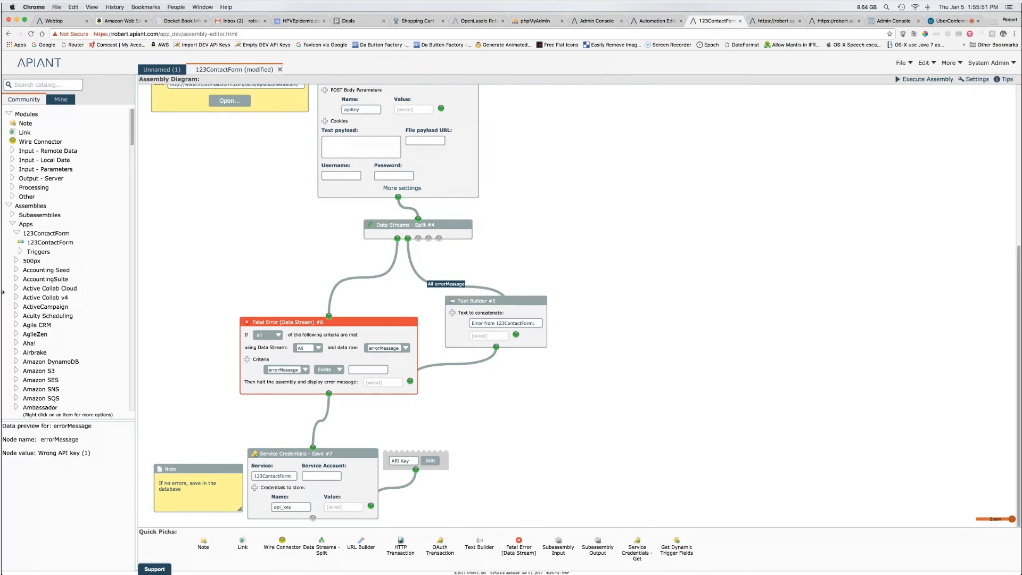
click(51, 244)
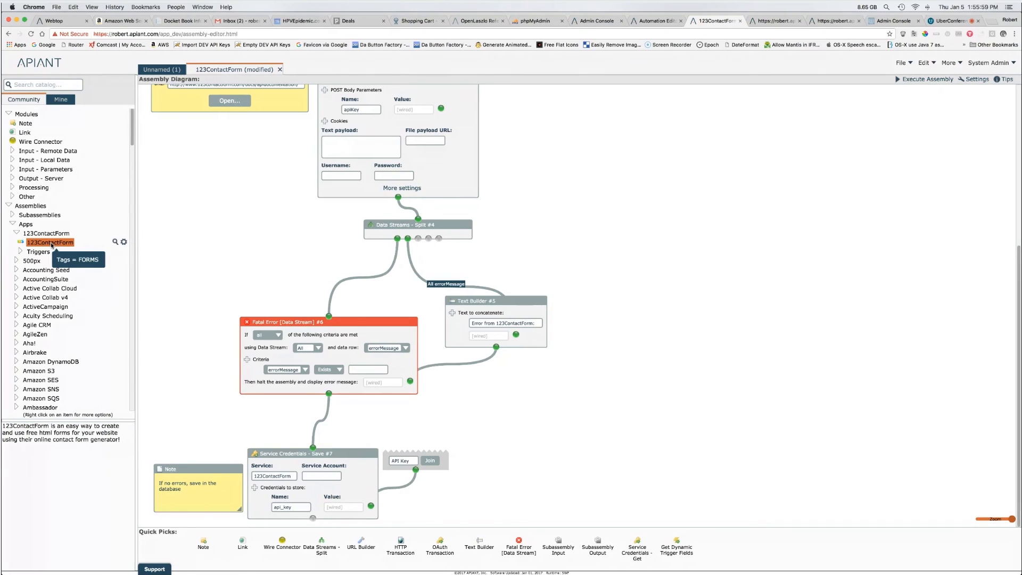
click(19, 233)
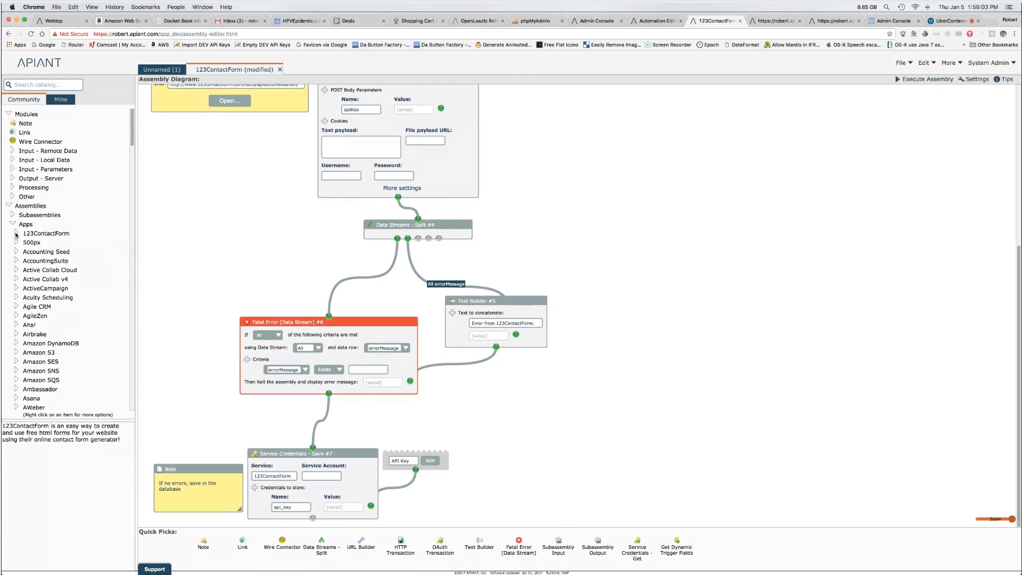
click(16, 234)
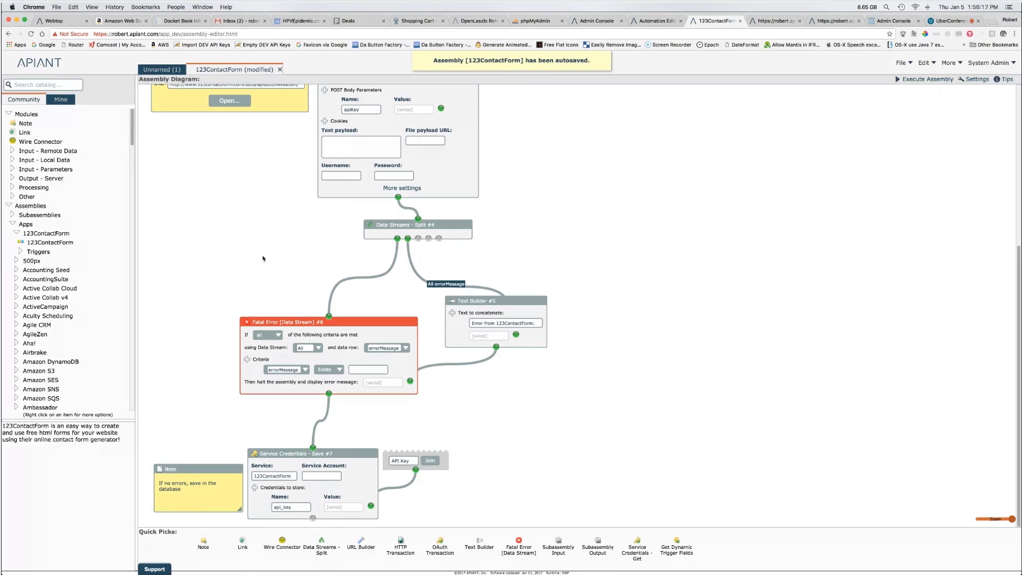
Step: Try connecting a 123ContactForm account in the Automation Editor and dismiss the Wrong API key error
click(655, 21)
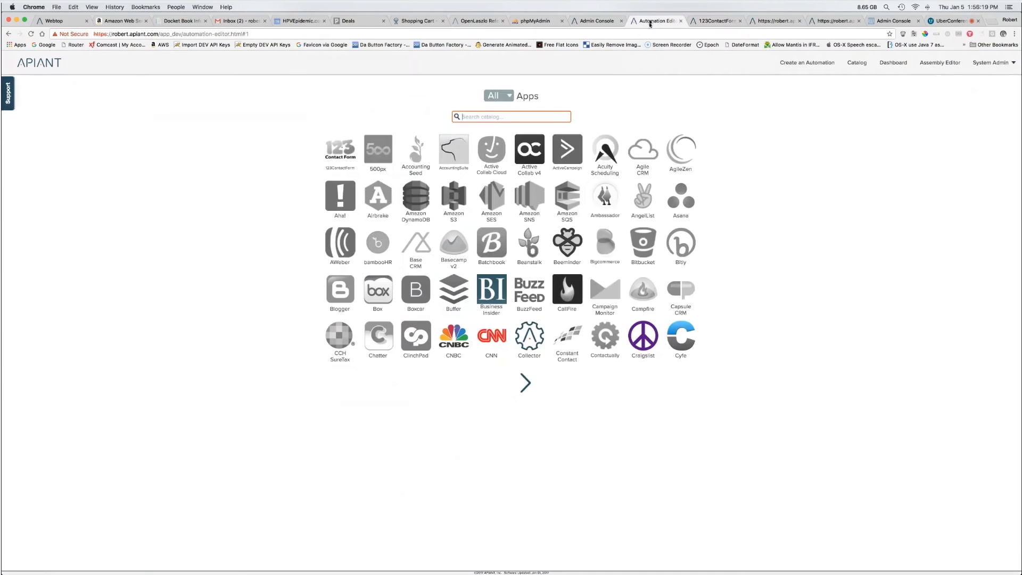
click(351, 149)
click(456, 154)
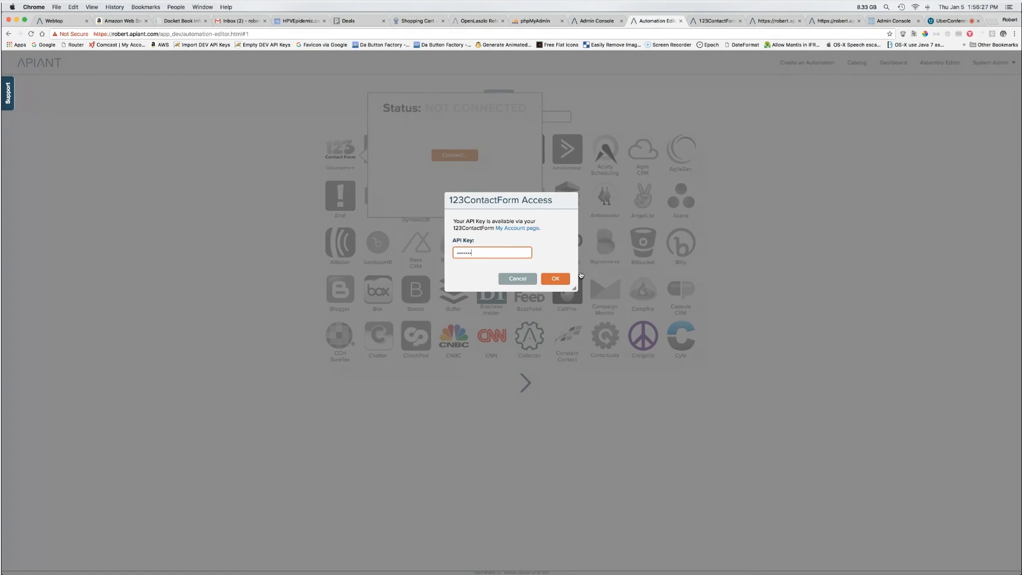
click(566, 279)
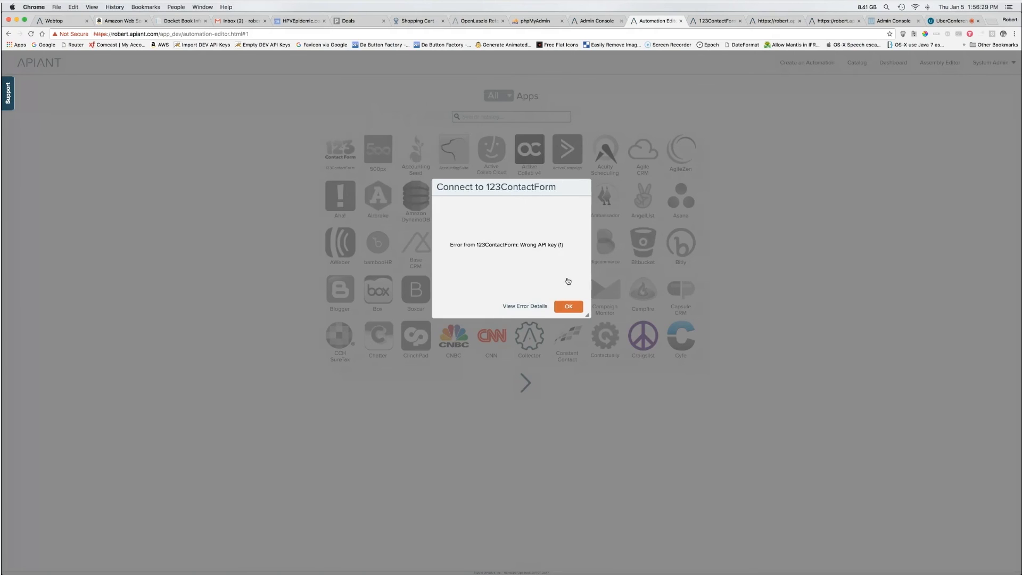
click(569, 306)
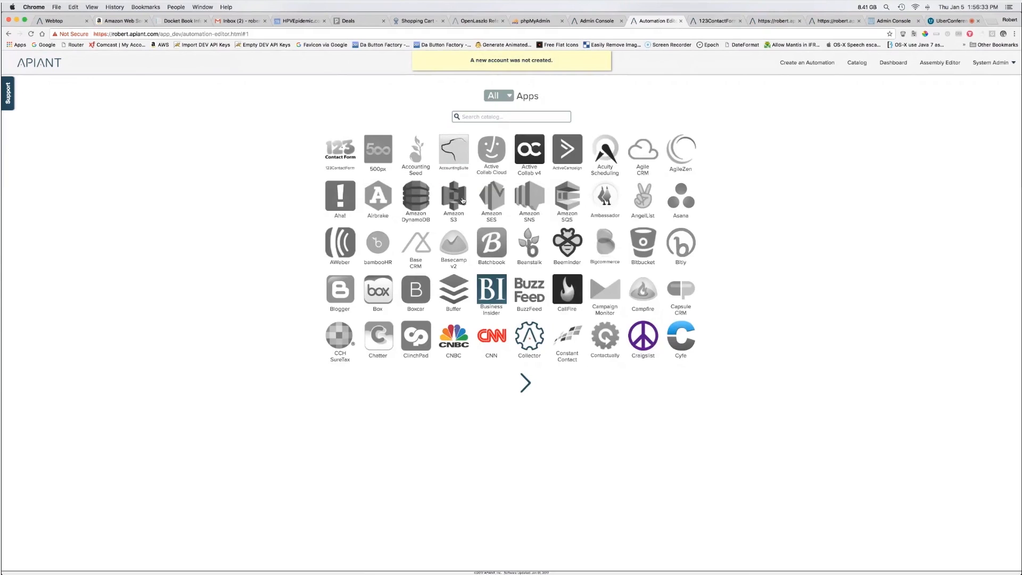
Step: Close the modified 123ContactForm assembly tab, discarding its unsaved changes
click(713, 20)
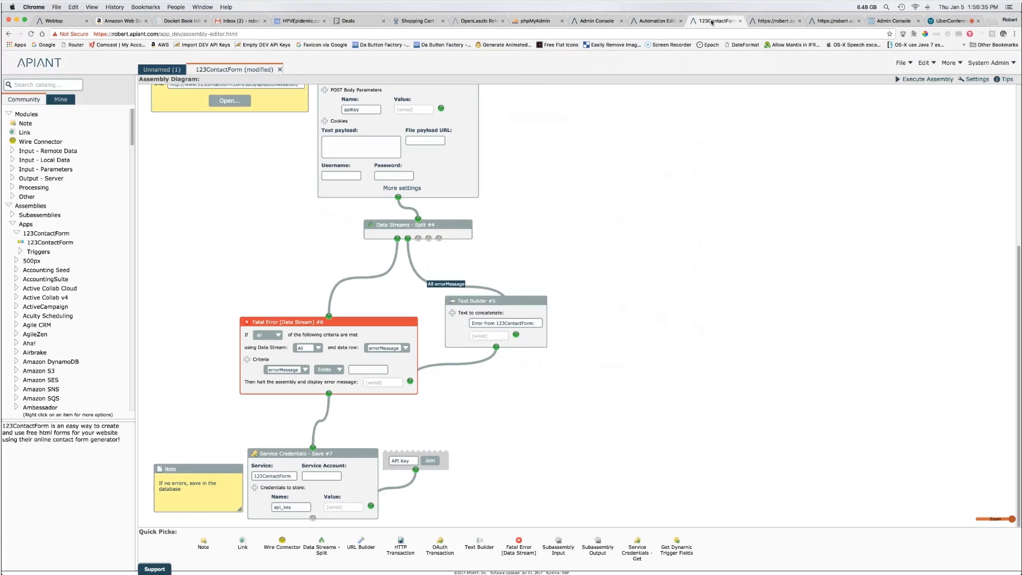
click(279, 70)
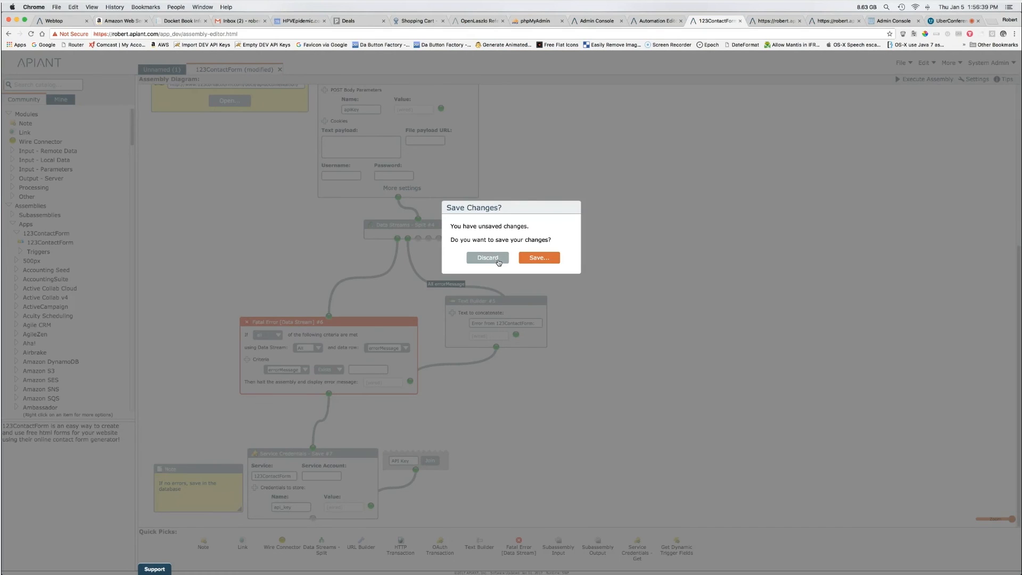
click(498, 261)
click(486, 262)
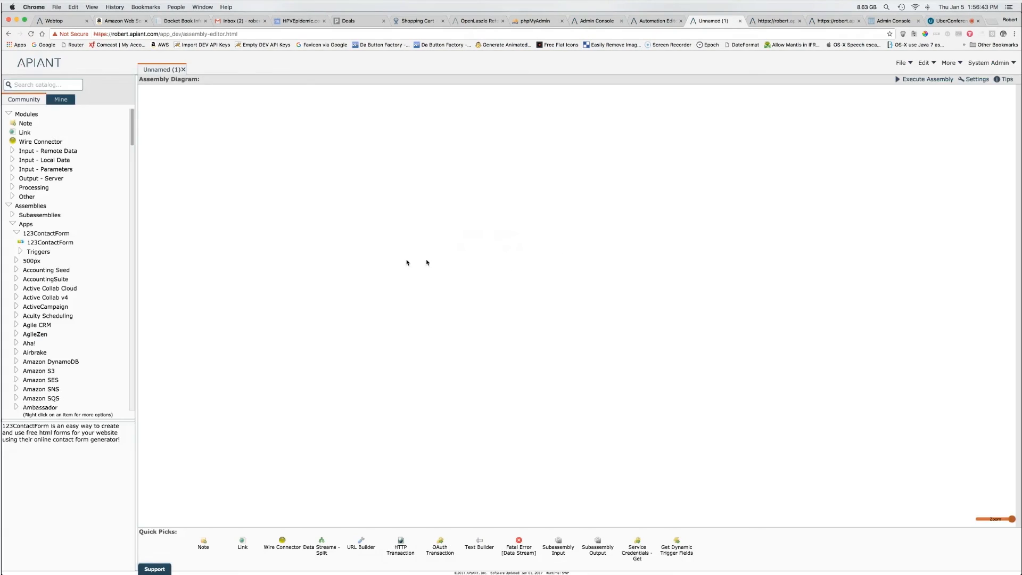
Step: Reopen the saved 123ContactForm assembly and inspect it down to Service Credentials - Save #7
double_click(41, 239)
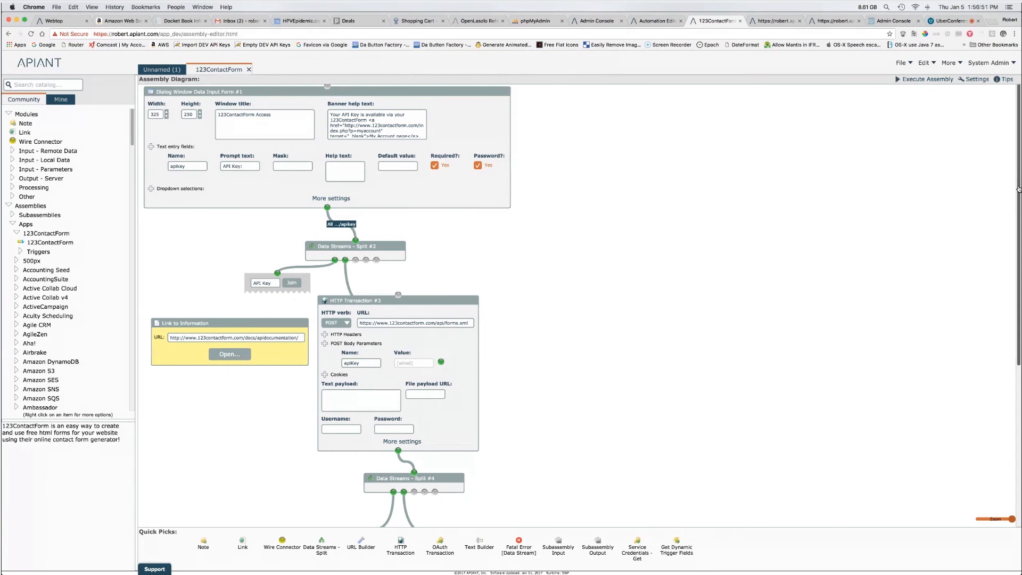
scroll(609, 233, down, 3)
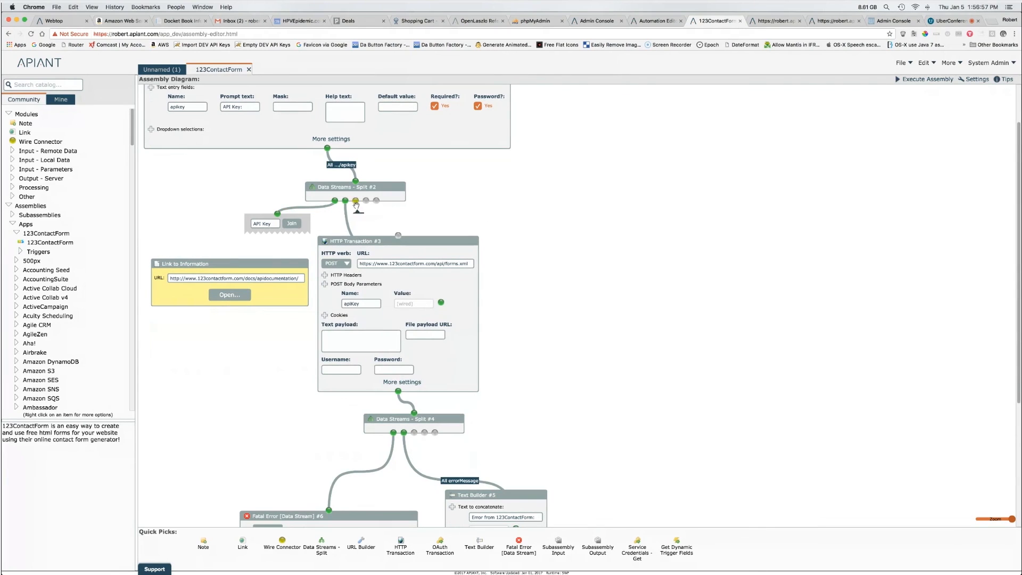
drag(1019, 240, 1019, 449)
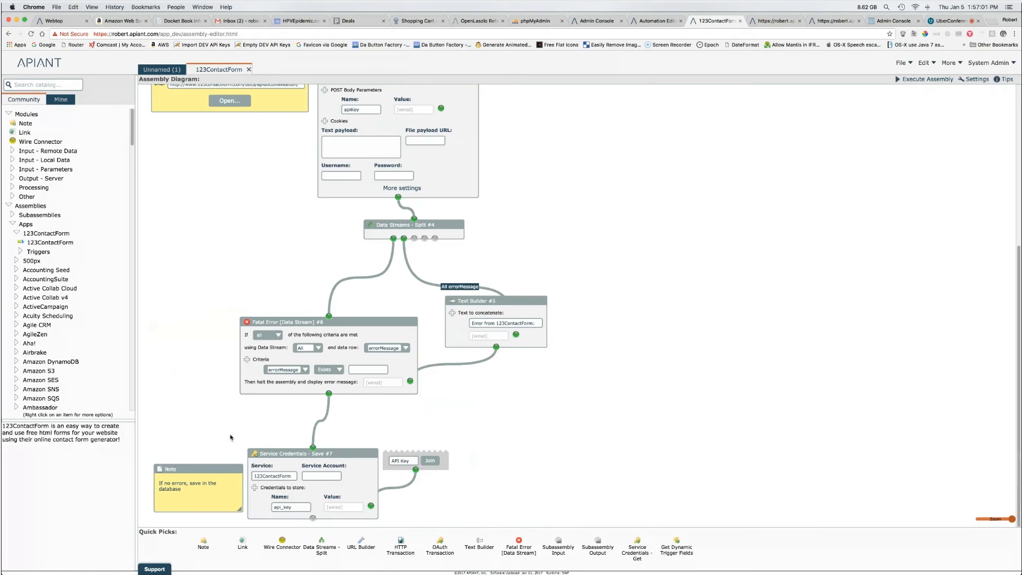
click(272, 463)
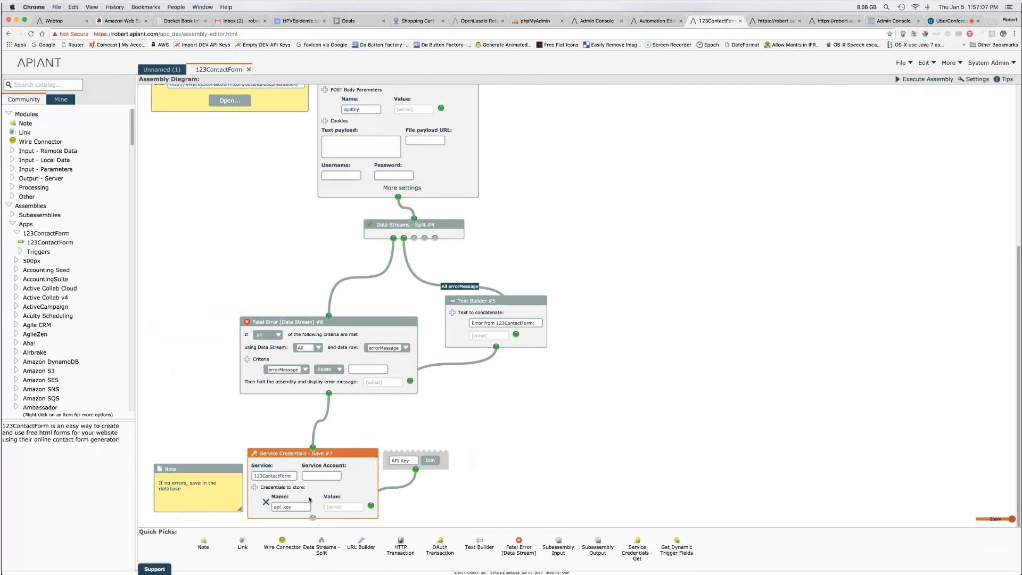
scroll(1019, 326, up, 10)
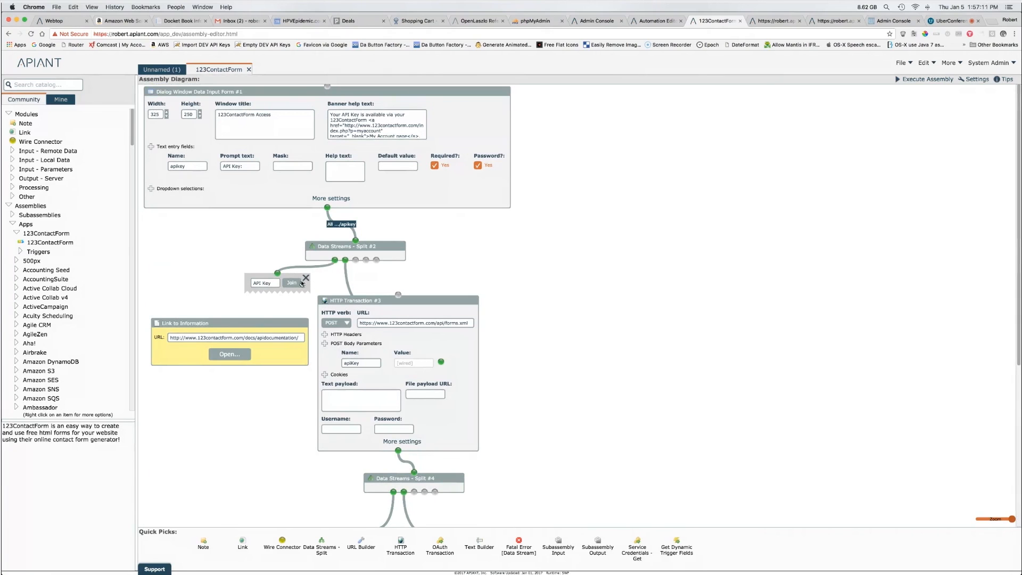
Step: Delete the old API Key wire connector and add the Link module to Quick Picks
click(306, 278)
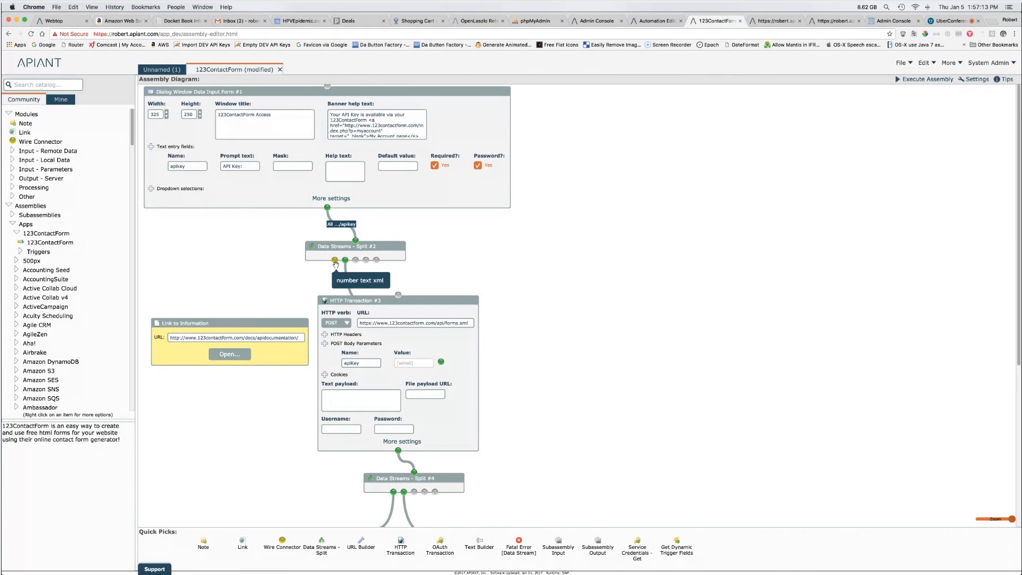
drag(335, 260, 375, 466)
drag(380, 454, 388, 465)
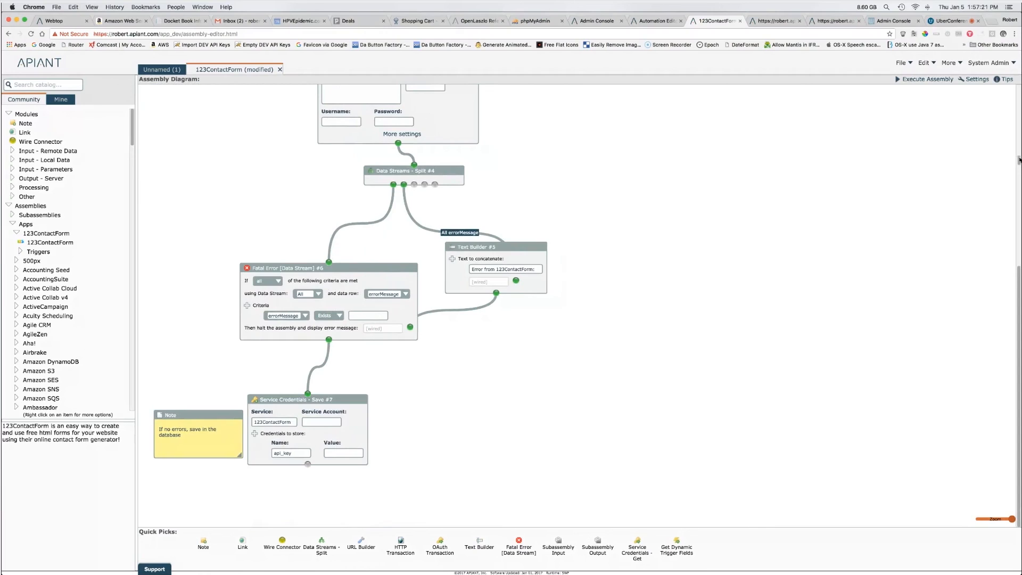
scroll(1019, 160, up, 5)
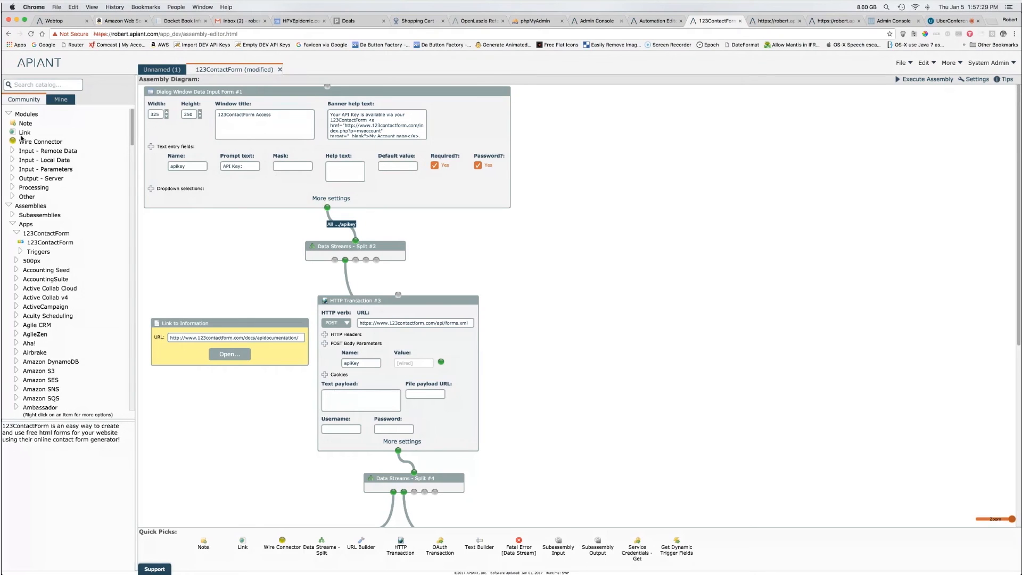
drag(23, 132, 748, 546)
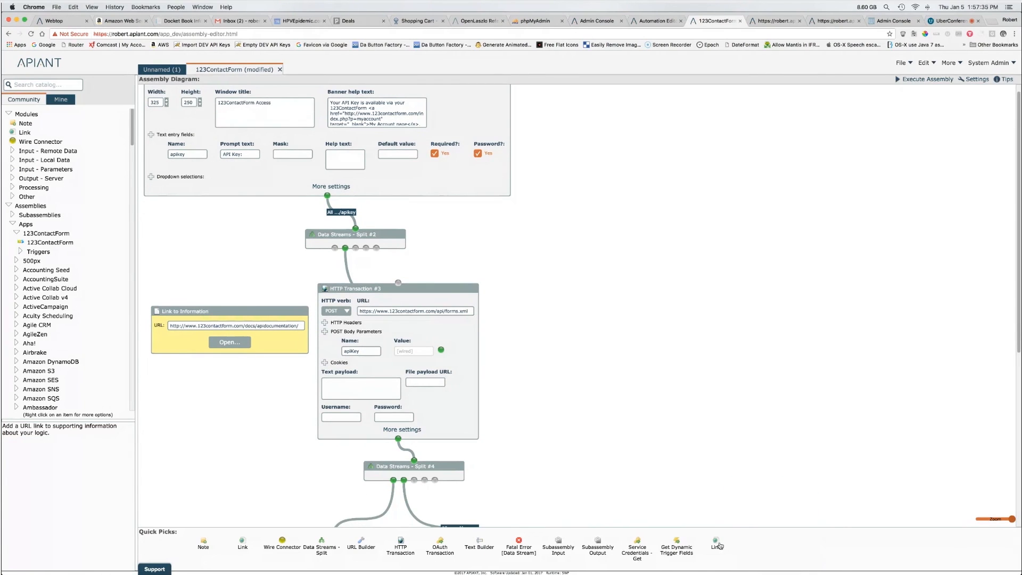
mouse_move(718, 546)
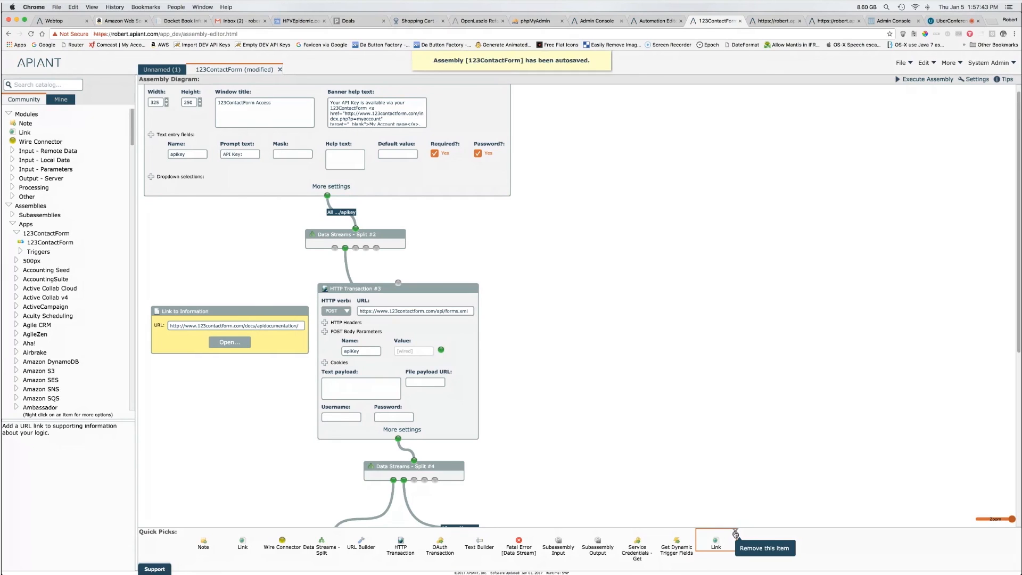
Step: Remove Link from Quick Picks and wire Split #2's first output into a new API Key wire connector
click(735, 534)
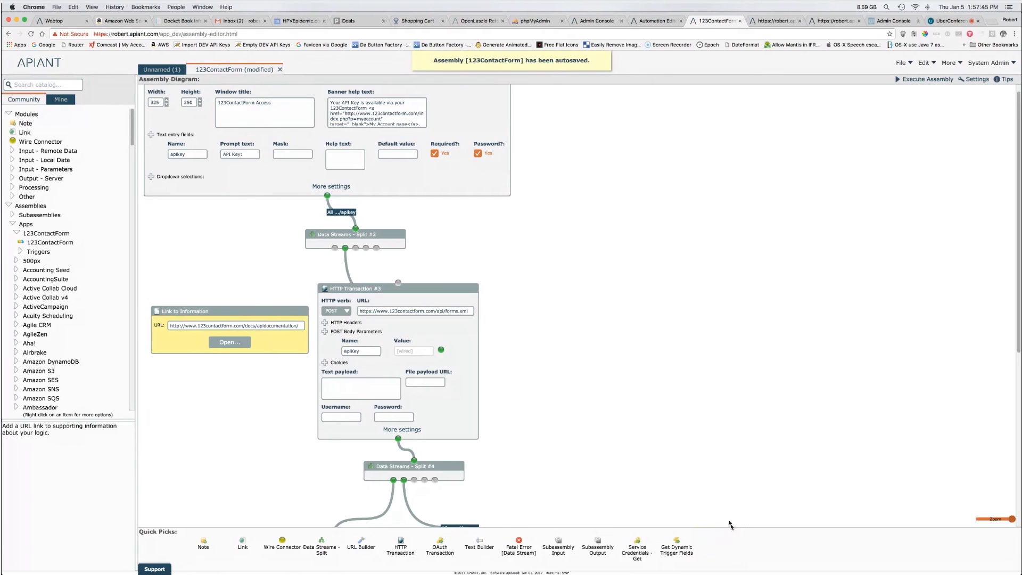
drag(284, 547, 256, 274)
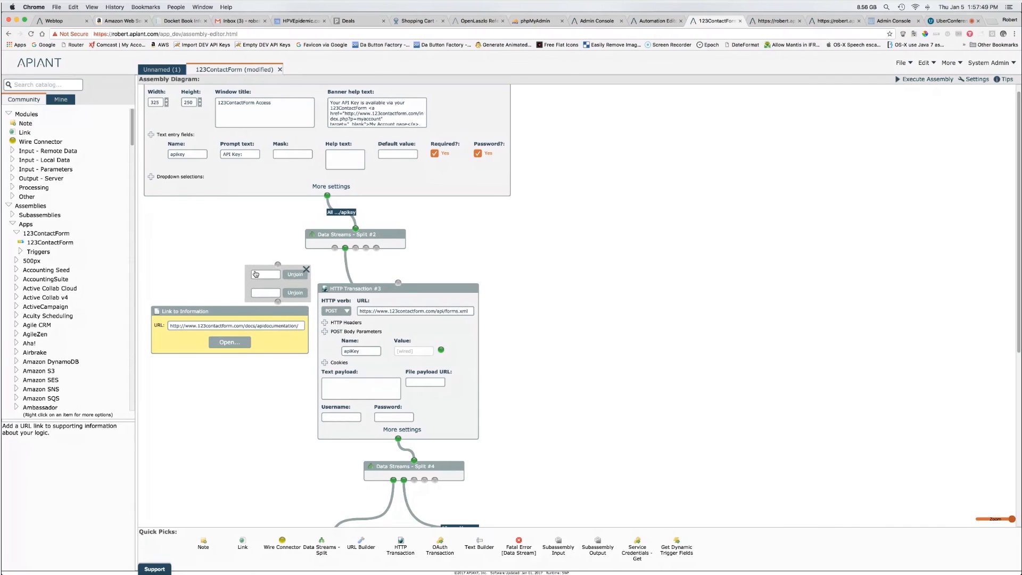
drag(335, 248, 278, 264)
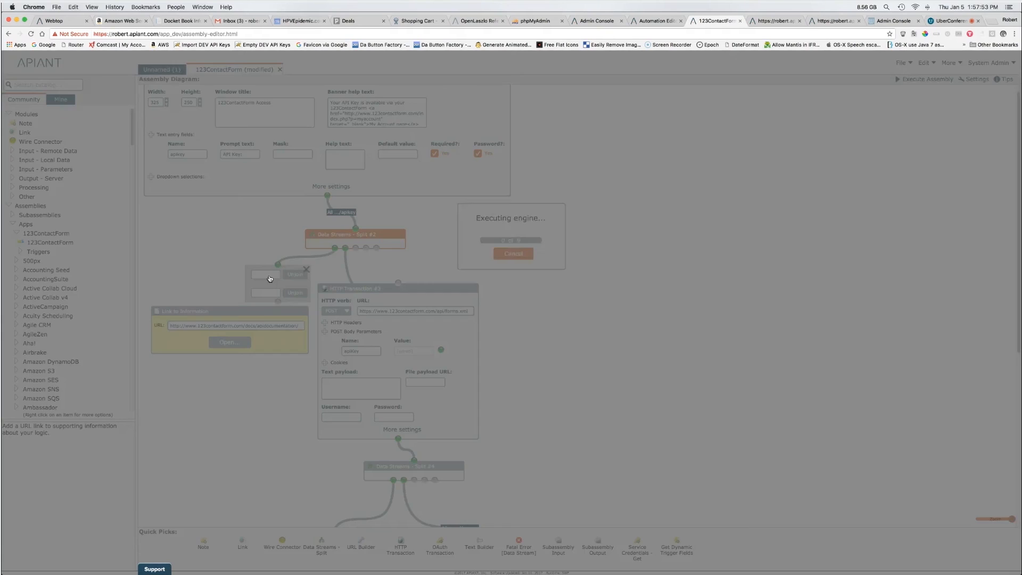
text(354345)
click(562, 280)
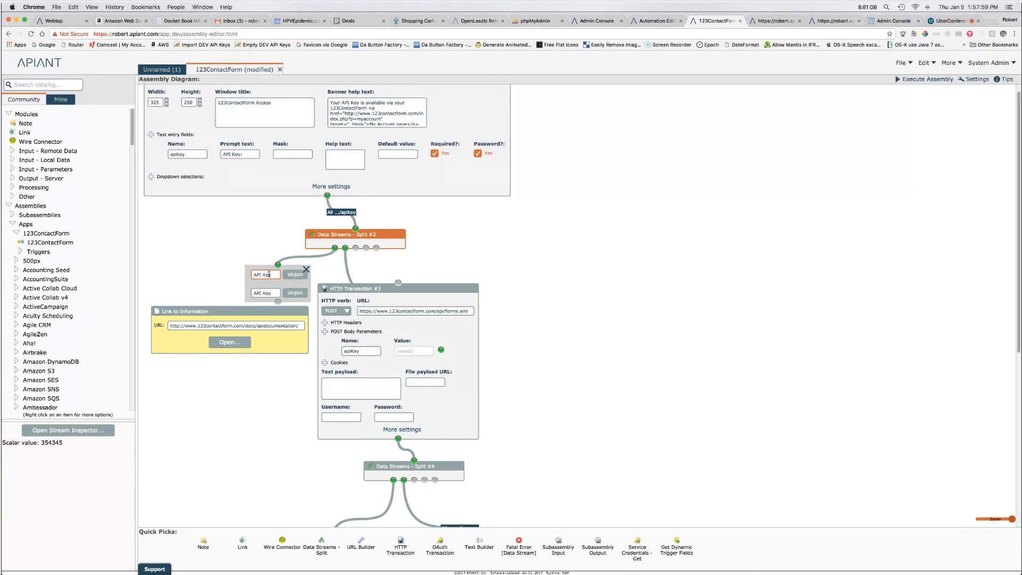
Step: Unjoin the API Key connector and place its second half beside Service Credentials #7
click(296, 292)
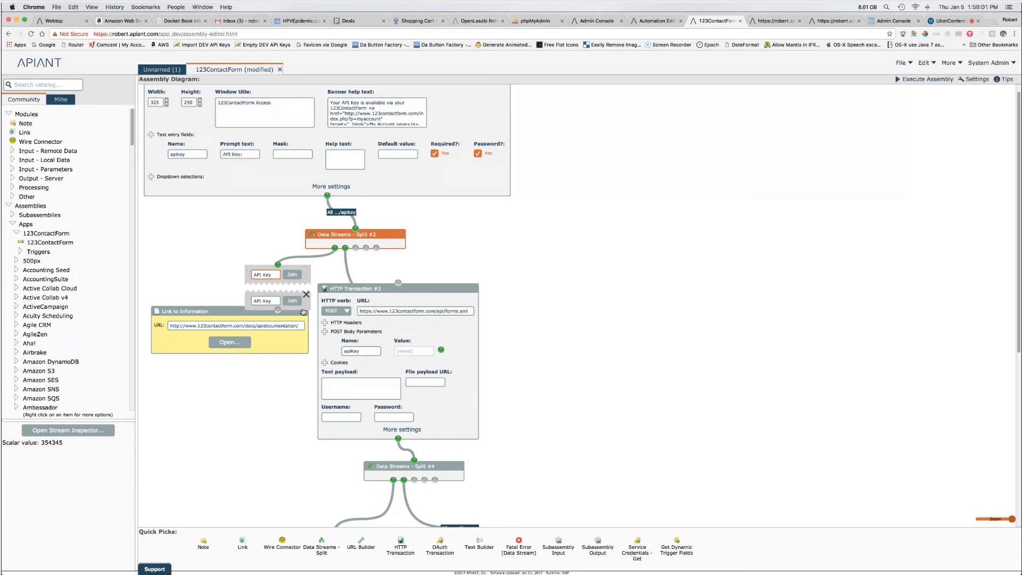
drag(304, 308, 381, 440)
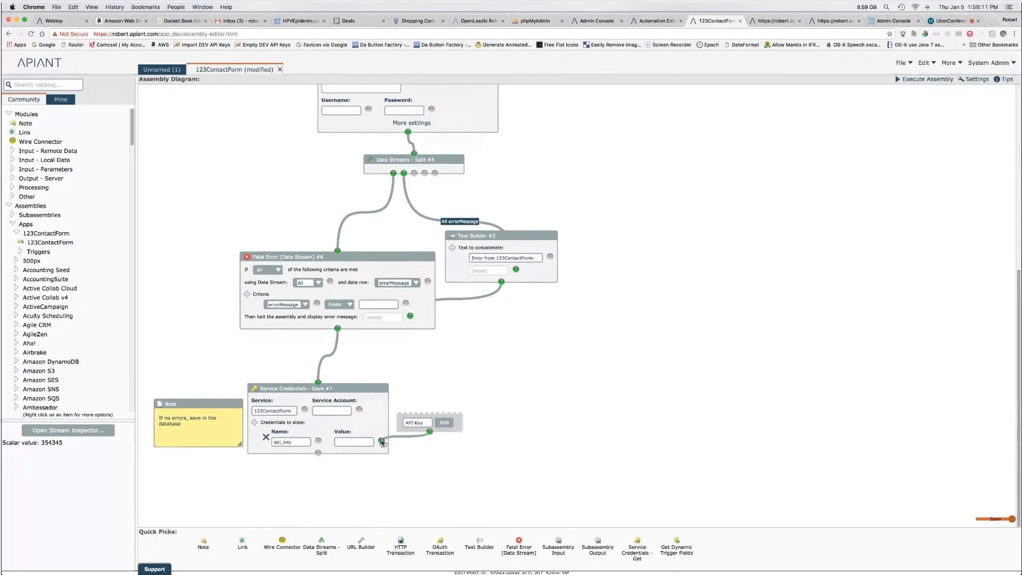
drag(458, 431, 469, 413)
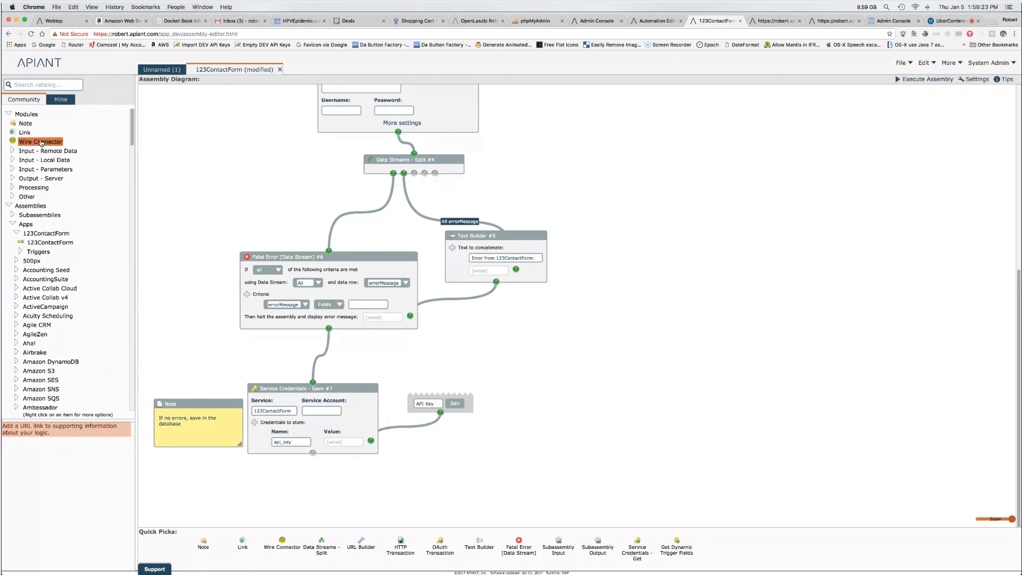
Step: Add Link to Information and Note nodes to the canvas, then open the Help & Support form
mouse_move(42, 143)
drag(24, 133, 197, 219)
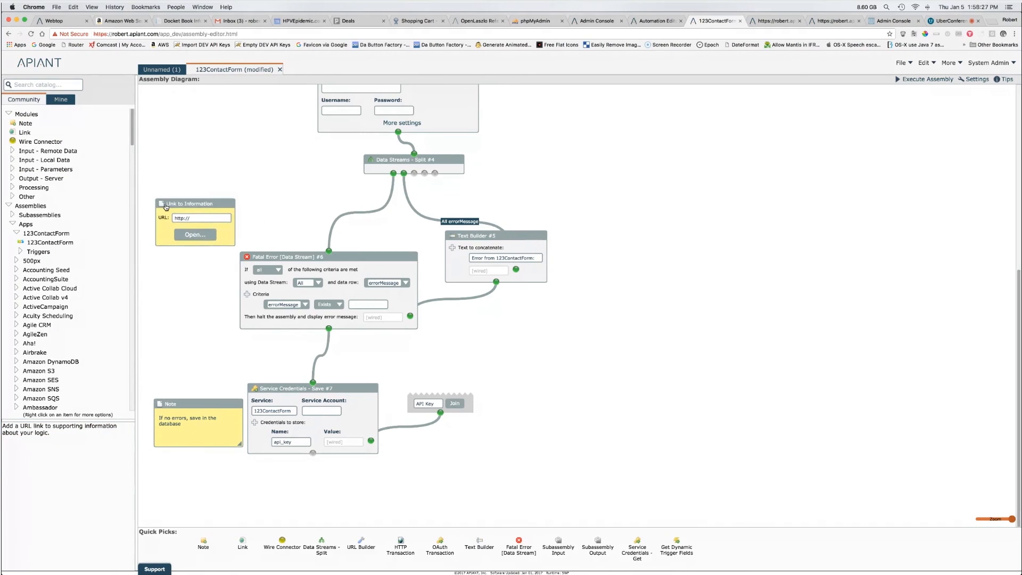
double_click(192, 218)
drag(28, 124, 245, 158)
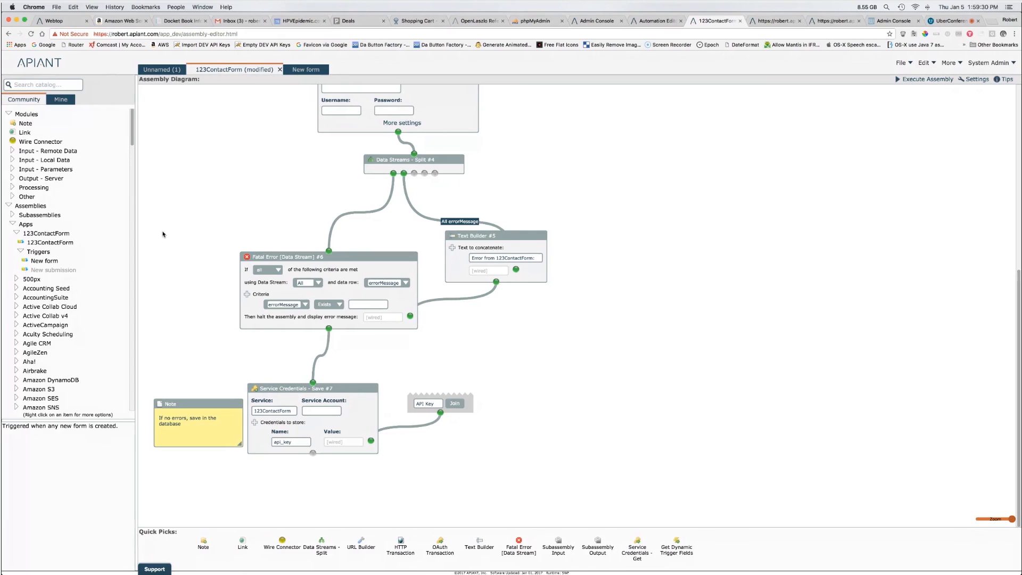
click(153, 569)
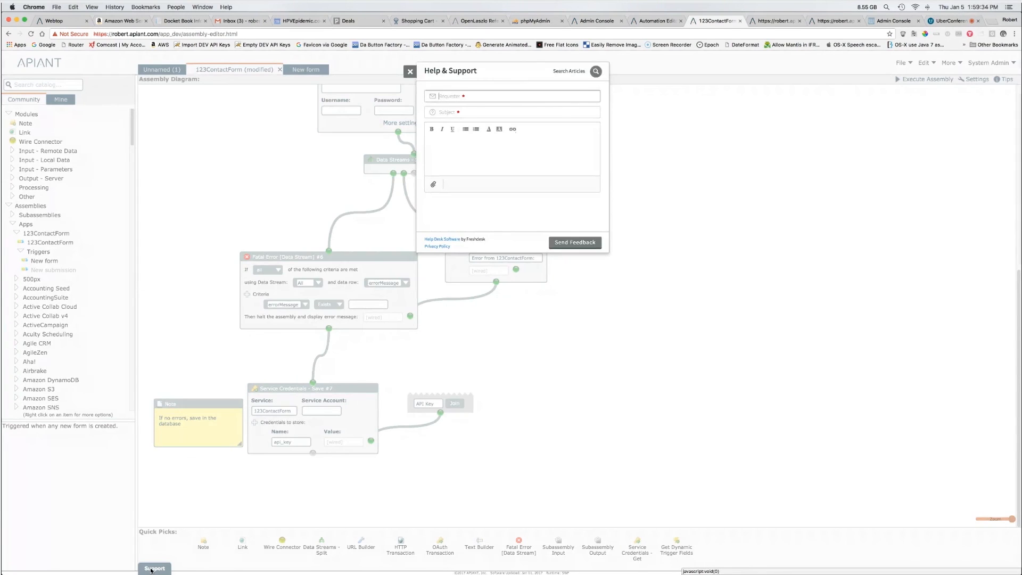